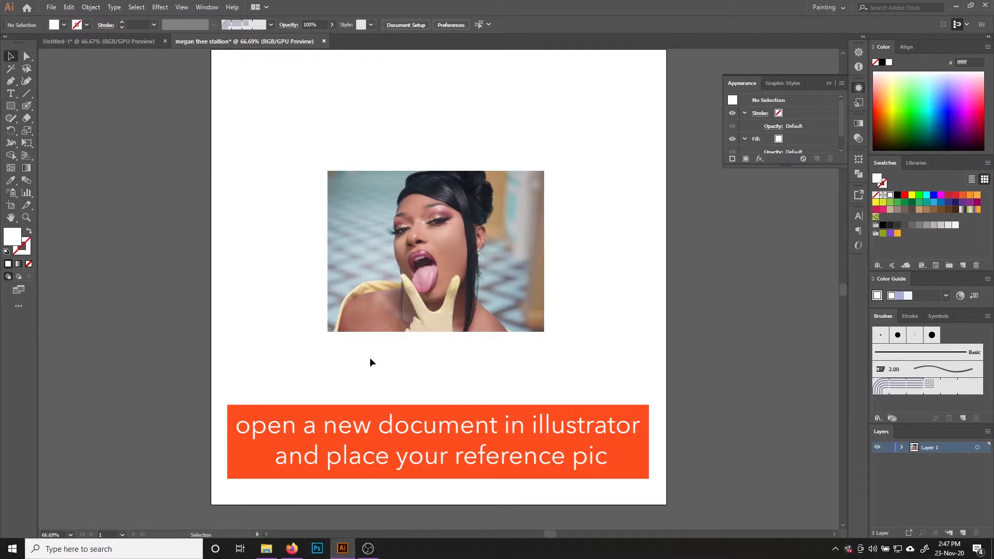
Enlarge the reference photo to about 1012 px wide and turn its layer into a template layer
{"action": "left_click", "coordinate": [538, 323]}
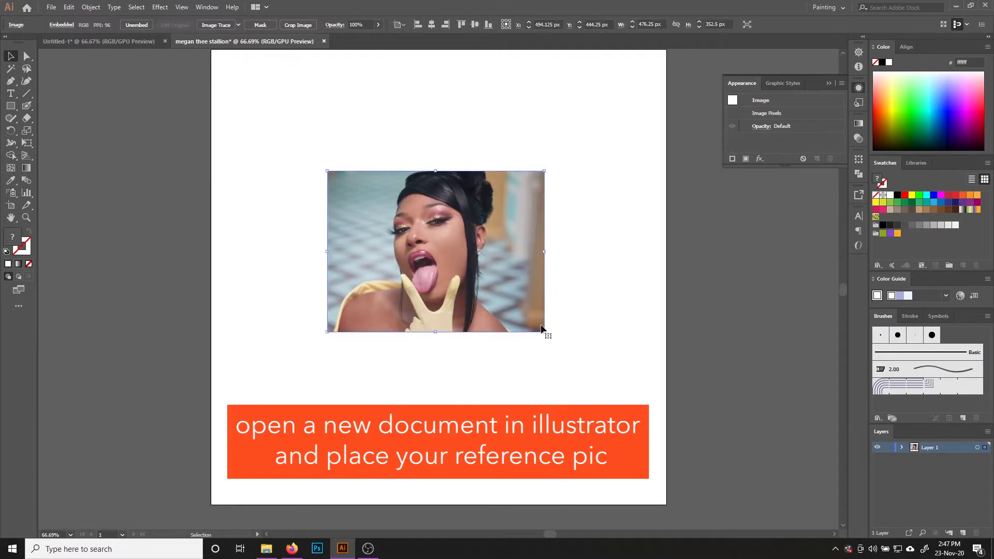
{"action": "left_click_drag", "start_coordinate": [545, 336], "coordinate": [663, 426]}
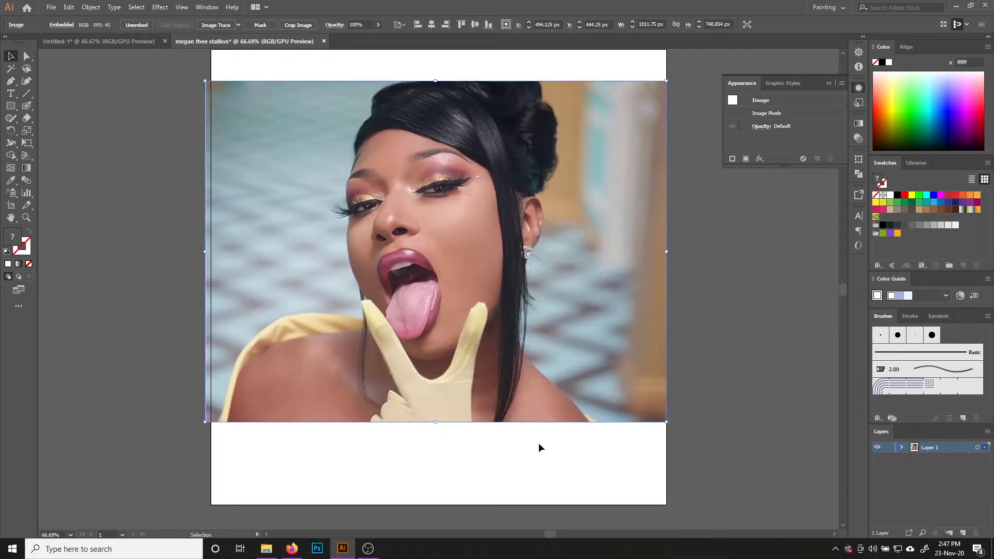
{"action": "double_click", "coordinate": [914, 448]}
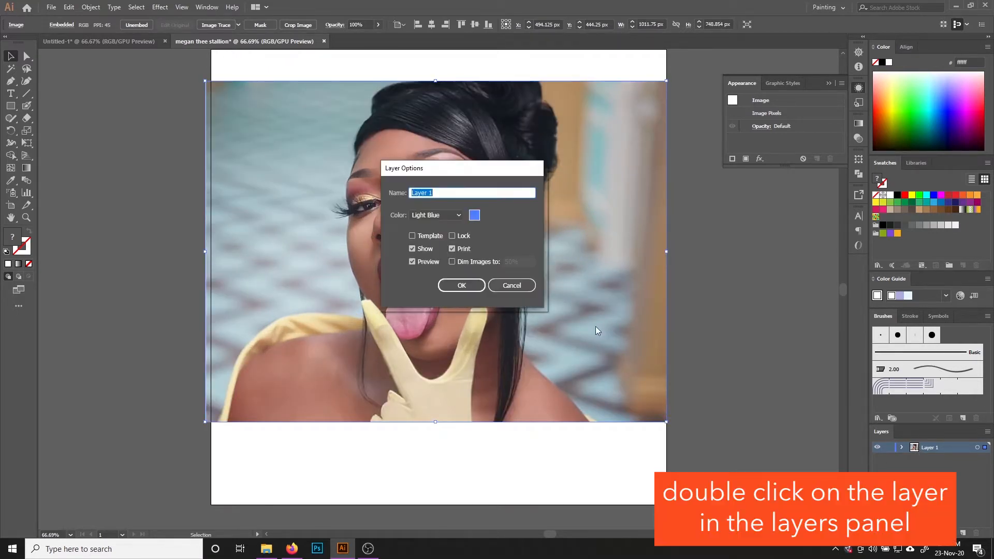
{"action": "left_click", "coordinate": [412, 236]}
{"action": "left_click", "coordinate": [471, 289]}
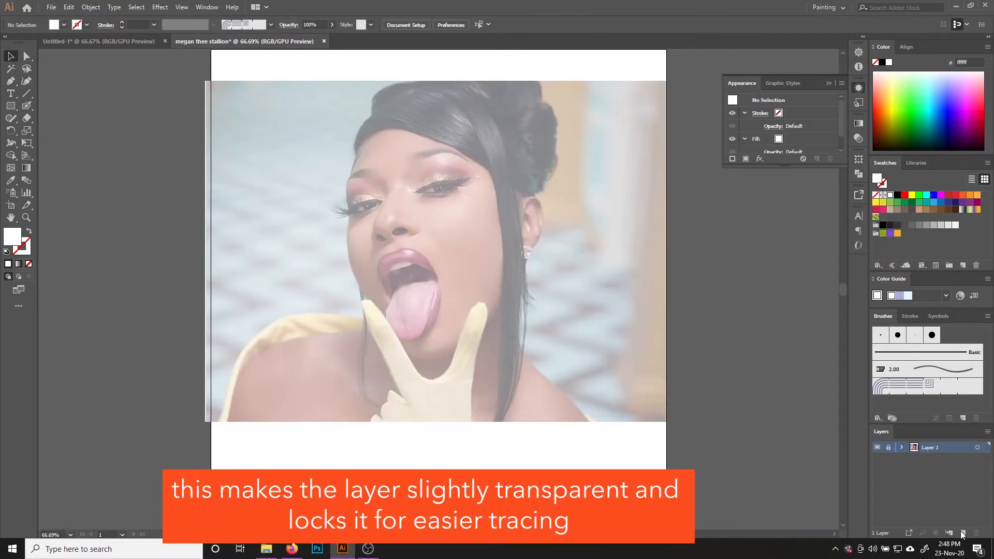
On a new layer, trace the outer lip outline as a closed Pen path about 138 × 191 px, unfilled with a 1 pt dark grey stroke
{"action": "left_click", "coordinate": [962, 533]}
{"action": "key", "text": "ctrl+plus"}
{"action": "key", "text": "ctrl+plus"}
{"action": "key", "text": "p"}
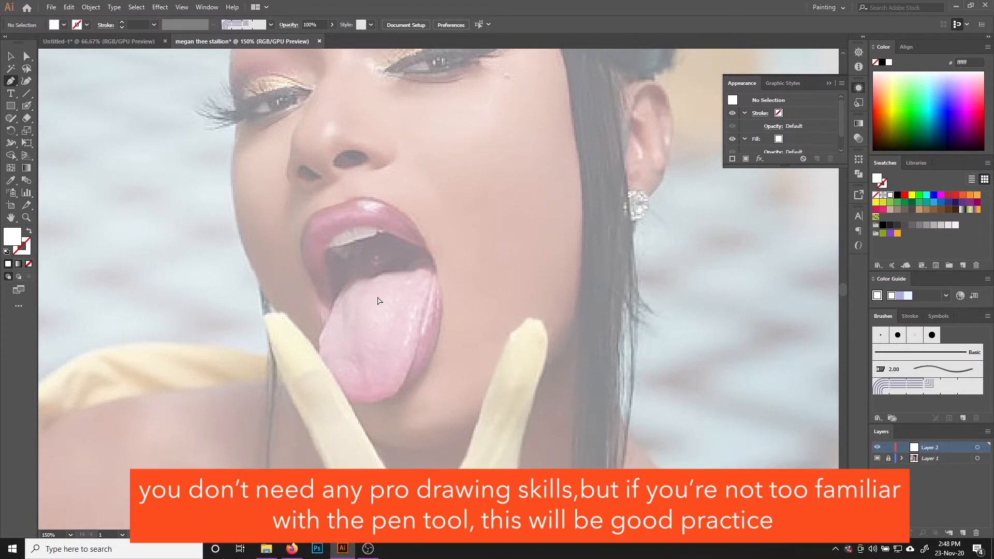
{"action": "left_click", "coordinate": [331, 316]}
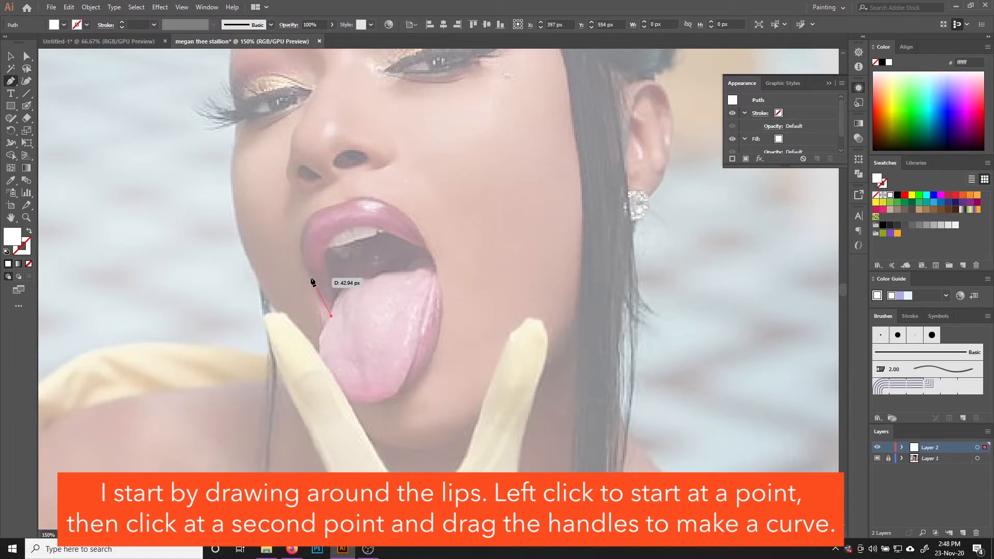
{"action": "left_click_drag", "start_coordinate": [307, 270], "coordinate": [305, 233]}
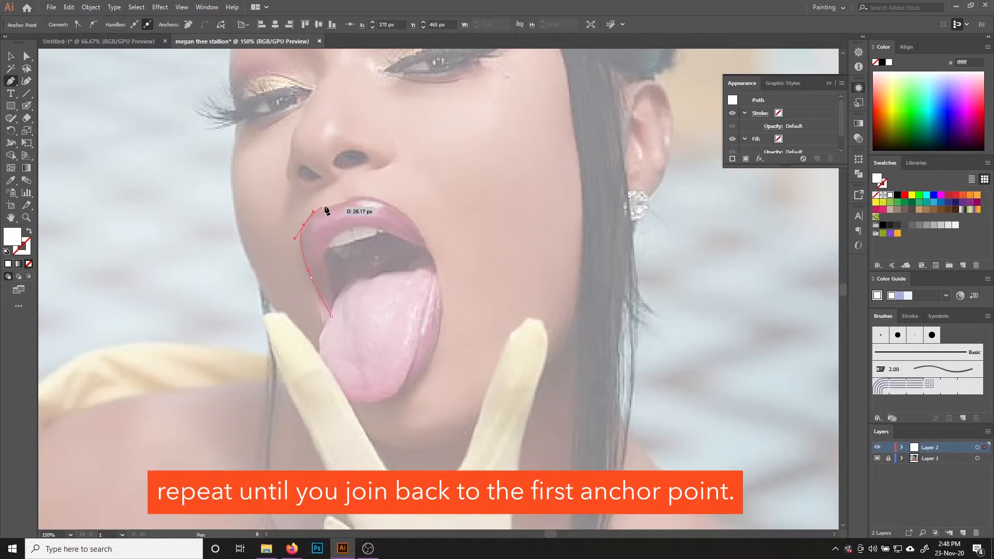
{"action": "left_click_drag", "start_coordinate": [342, 208], "coordinate": [403, 209]}
{"action": "left_click_drag", "start_coordinate": [431, 253], "coordinate": [443, 284]}
{"action": "left_click_drag", "start_coordinate": [430, 359], "coordinate": [332, 345]}
{"action": "left_click", "coordinate": [332, 317]}
{"action": "key", "text": "v"}
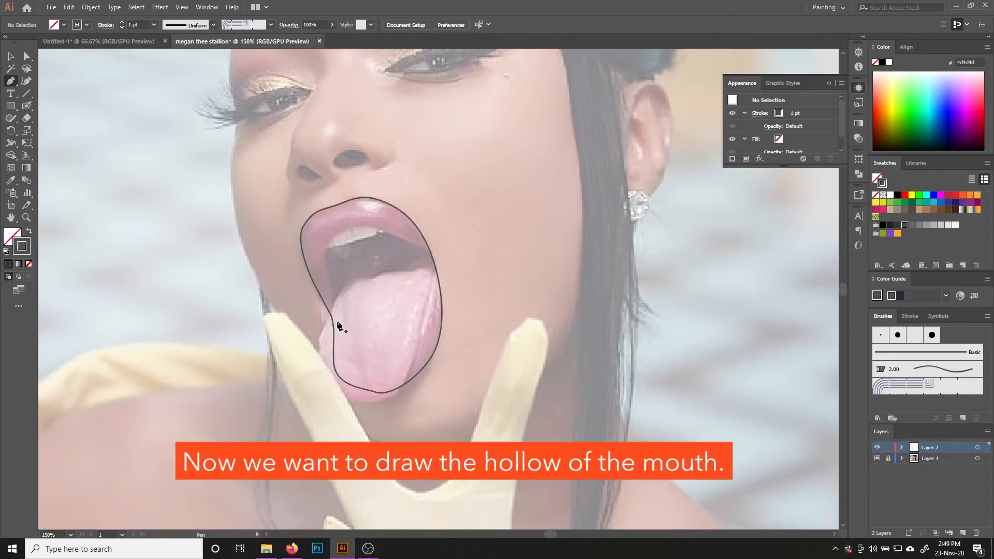
Draw a closed Pen path around the hollow of the mouth, inside the outer lip outline
{"action": "left_click", "coordinate": [336, 319]}
{"action": "left_click_drag", "start_coordinate": [329, 275], "coordinate": [441, 278]}
{"action": "left_click_drag", "start_coordinate": [417, 312], "coordinate": [407, 319]}
{"action": "left_click_drag", "start_coordinate": [336, 320], "coordinate": [342, 337]}
With the Shape Builder, fill the lip area between the two outlines with pink ed1e79, leaving the mouth opening empty
{"action": "left_click", "coordinate": [11, 56]}
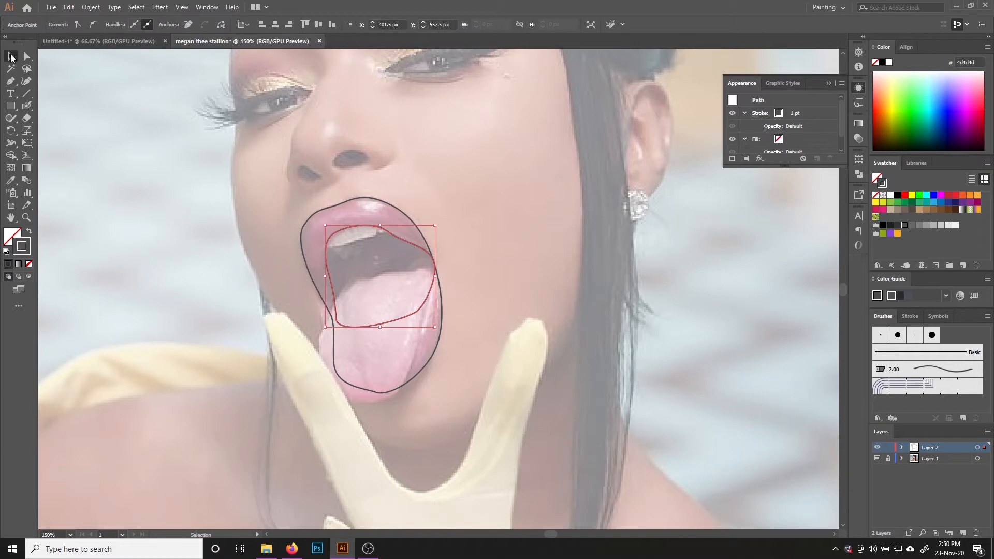
{"action": "left_click", "coordinate": [330, 331], "text": "shift"}
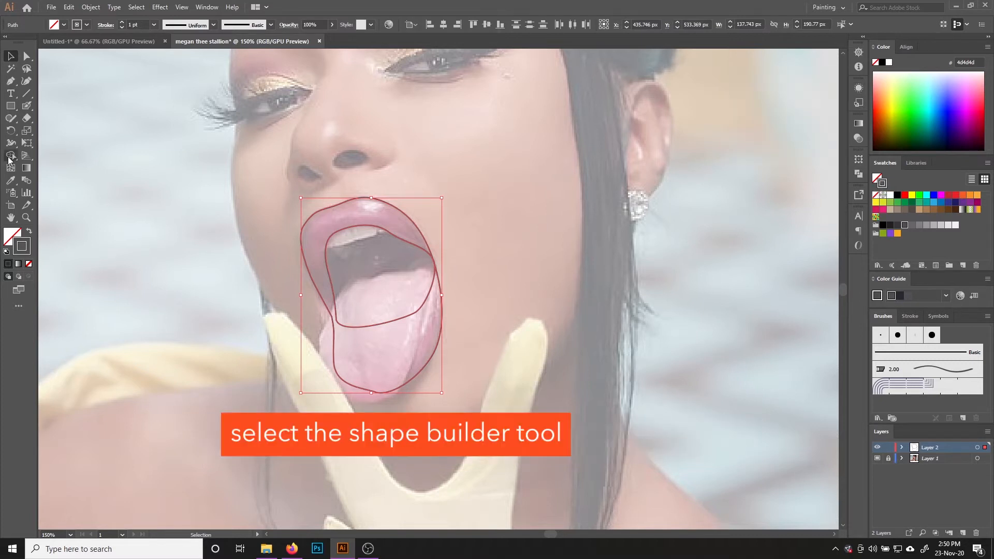
{"action": "left_click", "coordinate": [9, 157]}
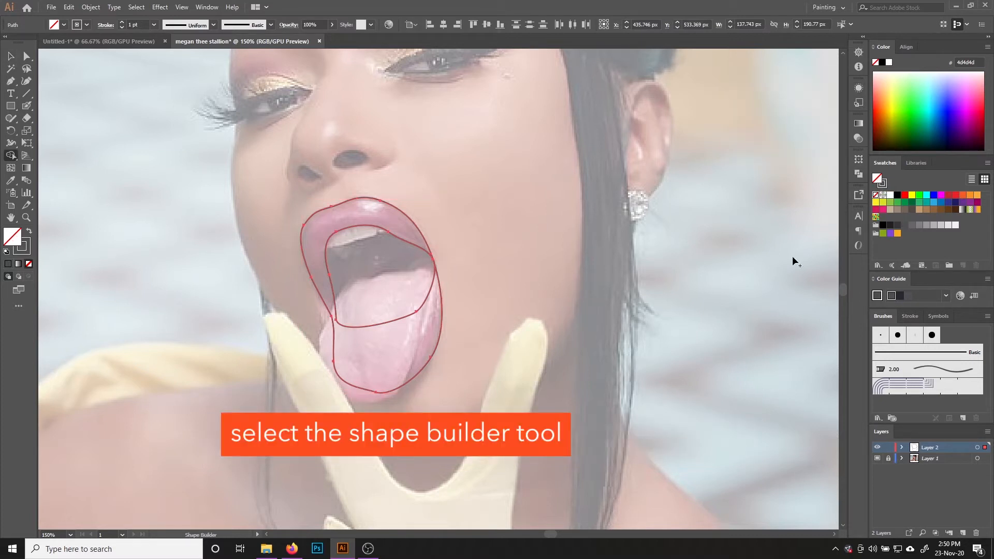
{"action": "left_click", "coordinate": [883, 211]}
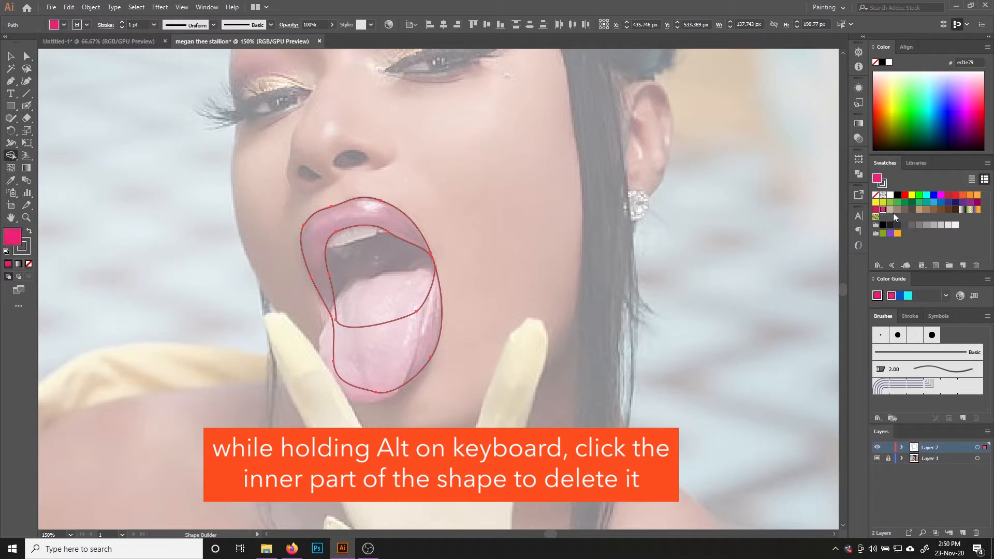
{"action": "left_click", "coordinate": [387, 352]}
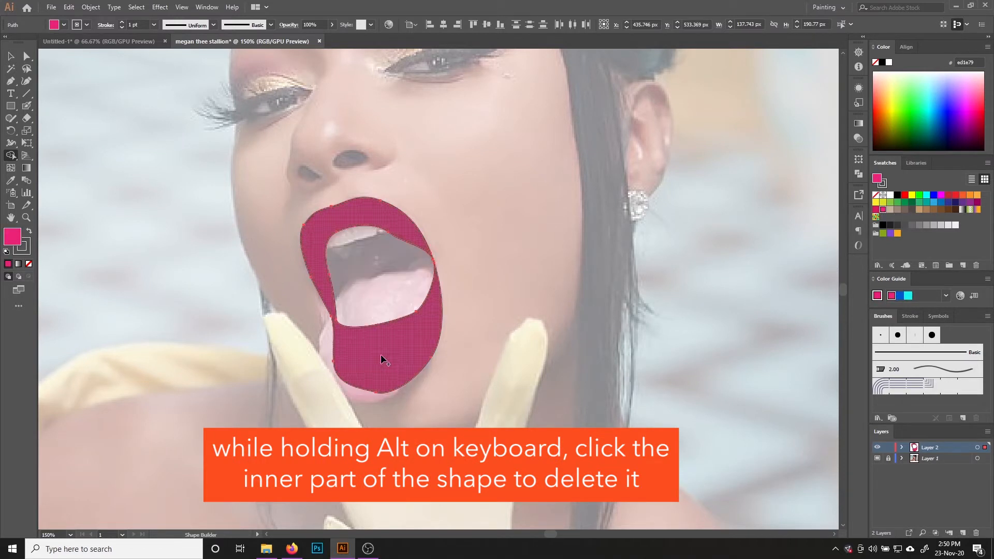
{"action": "left_click", "coordinate": [10, 56]}
{"action": "left_click", "coordinate": [176, 246]}
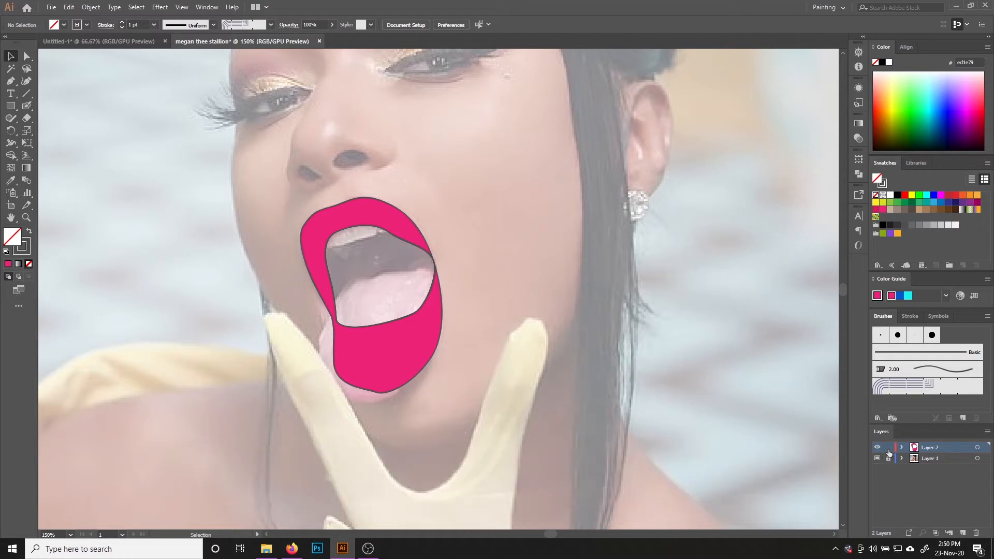
Name the pink shape's layer lips, add a new layer above it, and lock and hide the lips layer
{"action": "type", "text": "lips"}
{"action": "key", "text": "Return"}
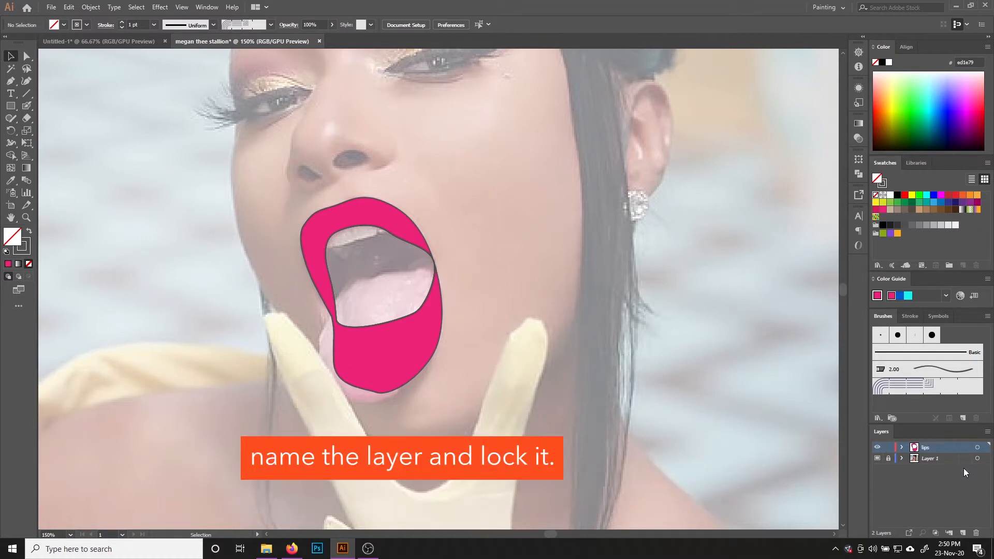
{"action": "left_click", "coordinate": [963, 533]}
{"action": "left_click", "coordinate": [889, 458]}
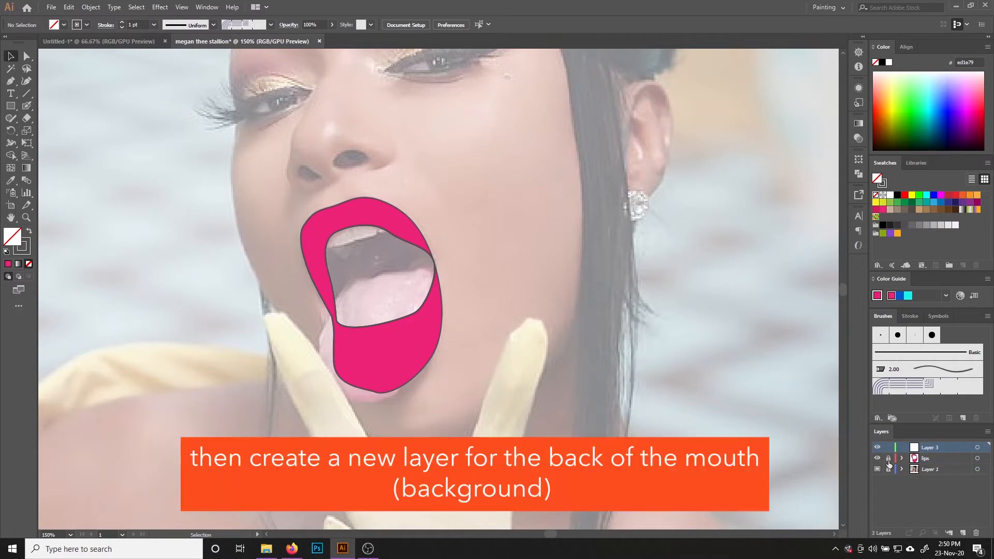
{"action": "left_click", "coordinate": [877, 459]}
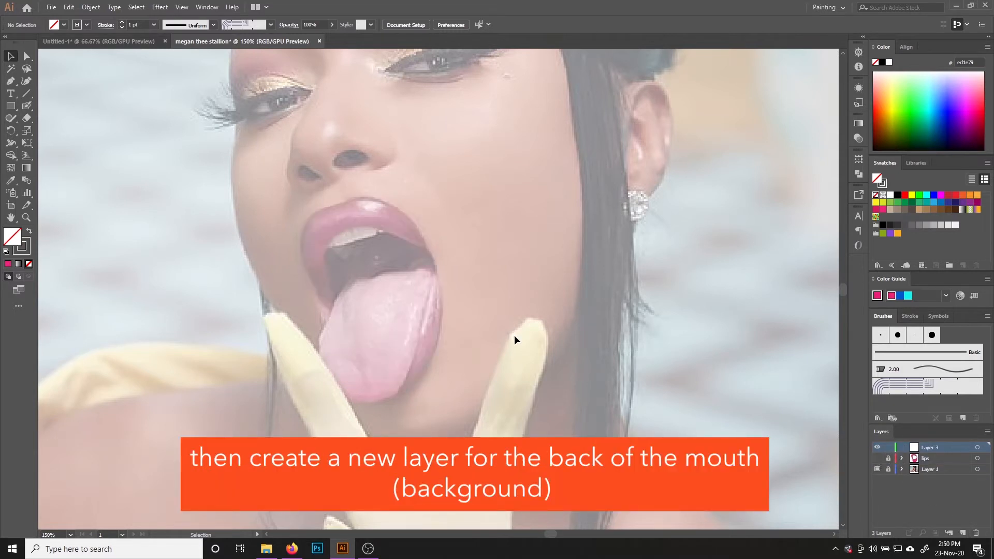
Draw the back of the mouth as a Pen shape about 116 × 128 px overlapping the lips' inner edge, filled with brown 603813
{"action": "left_click", "coordinate": [11, 81]}
{"action": "left_click", "coordinate": [339, 346]}
{"action": "left_click_drag", "start_coordinate": [324, 290], "coordinate": [315, 260]}
{"action": "left_click_drag", "start_coordinate": [330, 223], "coordinate": [346, 218]}
{"action": "left_click_drag", "start_coordinate": [402, 226], "coordinate": [422, 244]}
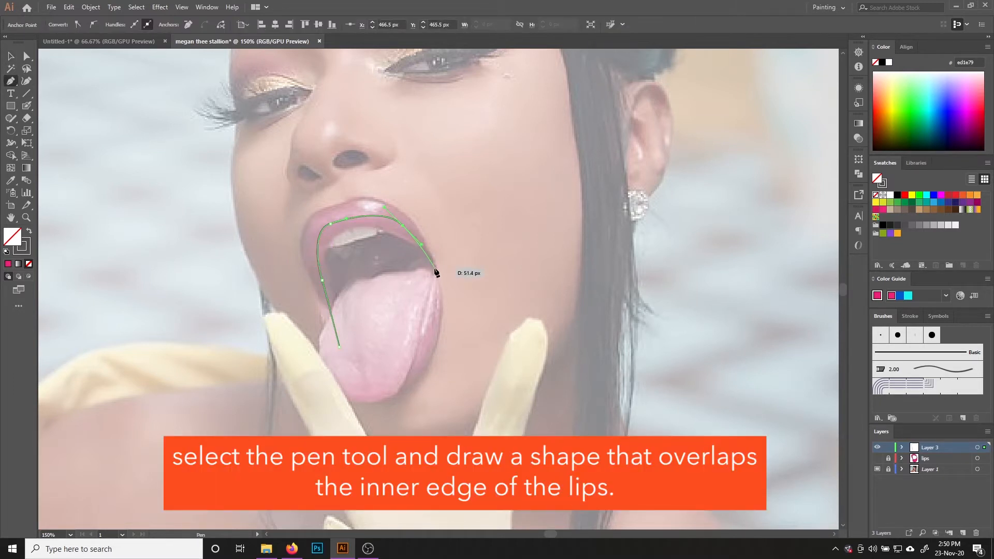
{"action": "left_click_drag", "start_coordinate": [436, 281], "coordinate": [439, 313]}
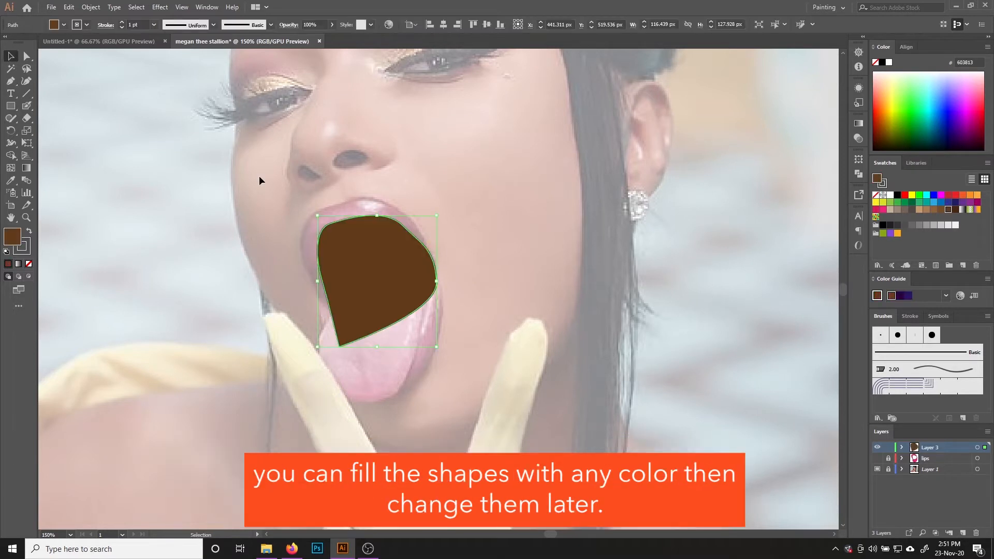
Rename the brown shape's layer as back and move it below the lips layer
{"action": "double_click", "coordinate": [929, 448]}
{"action": "type", "text": "ins"}
{"action": "key", "text": "BackSpace"}
{"action": "key", "text": "BackSpace"}
{"action": "type", "text": "b"}
{"action": "key", "text": "Return"}
{"action": "left_click_drag", "start_coordinate": [939, 450], "coordinate": [940, 465]}
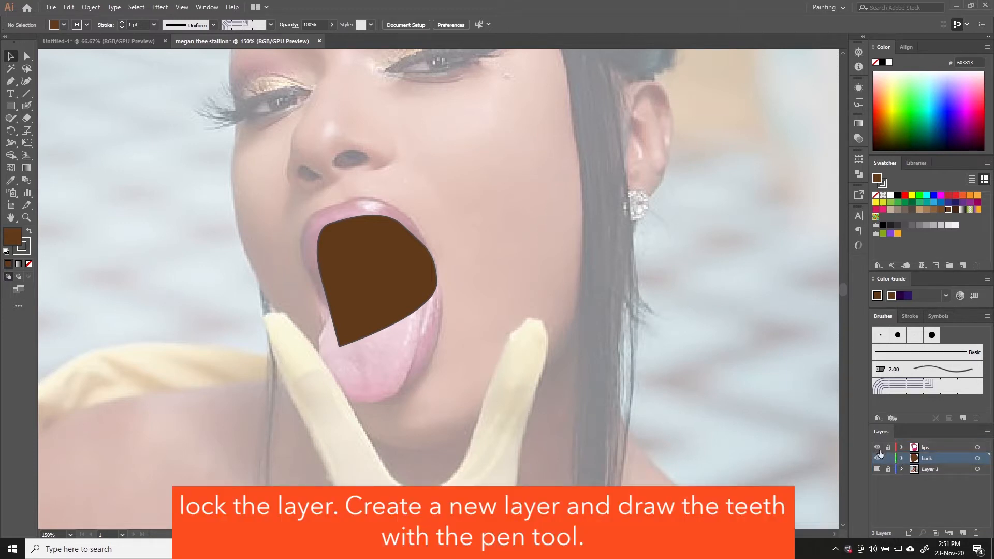
Hide the lips and back layers, lock the back layer, and add a new layer above them
{"action": "left_click_drag", "start_coordinate": [877, 447], "coordinate": [877, 458]}
{"action": "left_click", "coordinate": [889, 458]}
{"action": "left_click", "coordinate": [933, 450]}
{"action": "left_click", "coordinate": [962, 531]}
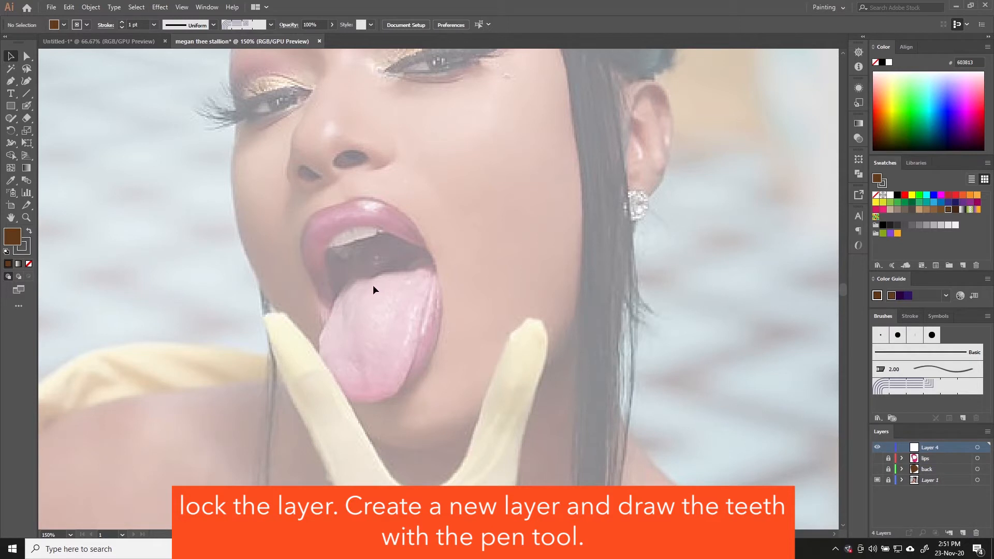
Trace the upper teeth as a closed Pen shape on the new layer, placed beneath the lips layer, and fill it with light grey f2f2f2
{"action": "key", "text": "p"}
{"action": "left_click_drag", "start_coordinate": [316, 249], "coordinate": [332, 253]}
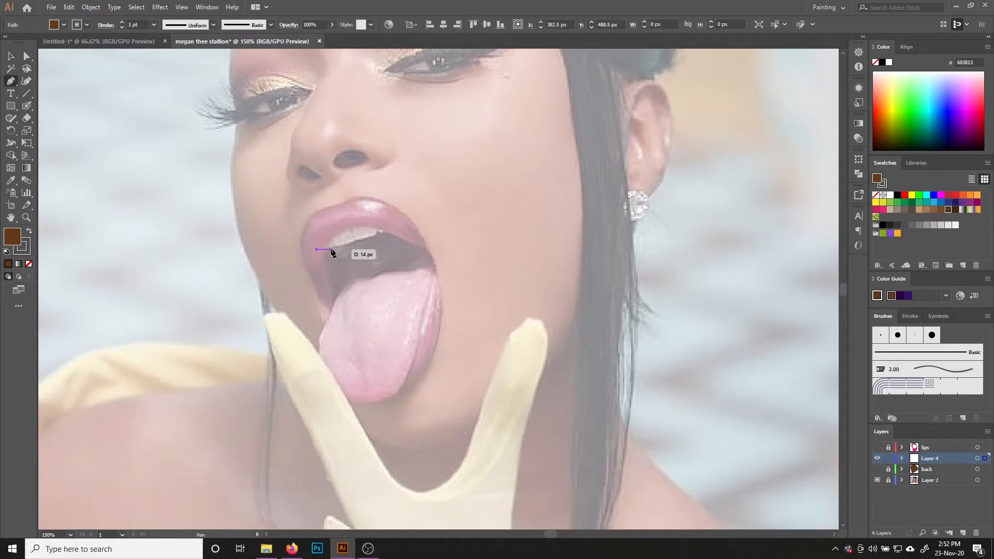
{"action": "key", "text": "ctrl+plus"}
{"action": "mouse_move", "coordinate": [536, 264]}
{"action": "left_mouse_down"}
{"action": "mouse_move", "coordinate": [517, 253]}
{"action": "mouse_move", "coordinate": [528, 251]}
{"action": "left_mouse_up"}
{"action": "left_click", "coordinate": [527, 245]}
{"action": "left_click", "coordinate": [469, 250]}
{"action": "left_click", "coordinate": [435, 272]}
{"action": "left_click", "coordinate": [437, 289]}
{"action": "left_click", "coordinate": [955, 226]}
{"action": "left_click", "coordinate": [11, 56]}
Toggle the lips layer's visibility to check how the teeth sit behind the lips
{"action": "left_click", "coordinate": [877, 447]}
{"action": "left_click", "coordinate": [876, 448]}
{"action": "left_click", "coordinate": [716, 406]}
{"action": "left_click_drag", "start_coordinate": [843, 290], "coordinate": [843, 291]}
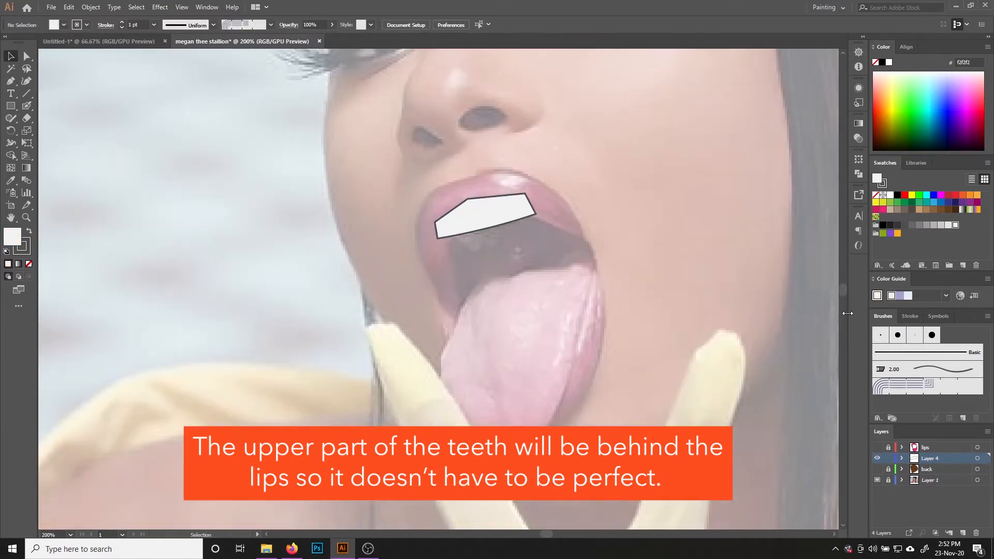
{"action": "left_click", "coordinate": [877, 447]}
{"action": "left_click", "coordinate": [930, 448]}
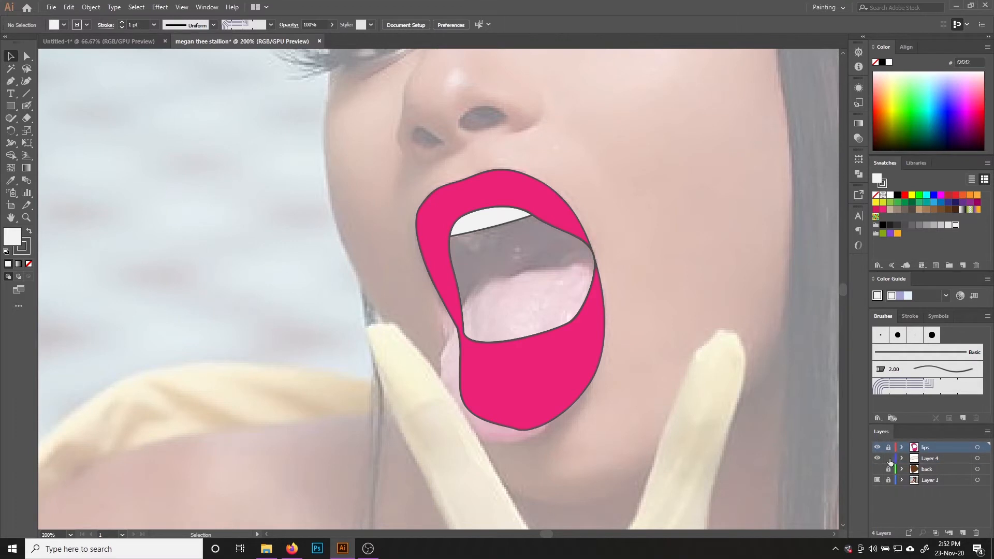
{"action": "left_click", "coordinate": [877, 447]}
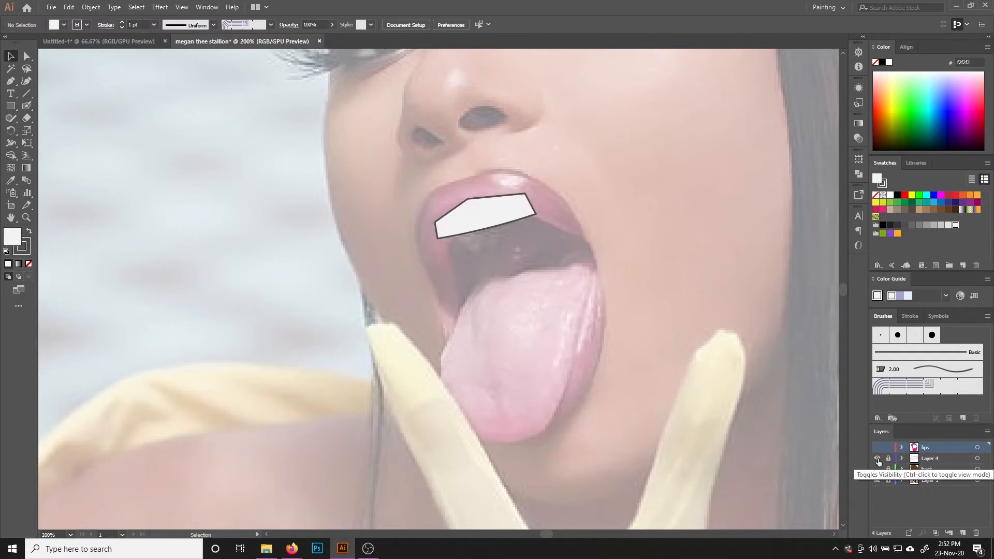
Hide the teeth shape's layer, name it teeth, and add a new top layer named tongue
{"action": "left_click", "coordinate": [877, 459]}
{"action": "left_click", "coordinate": [964, 533]}
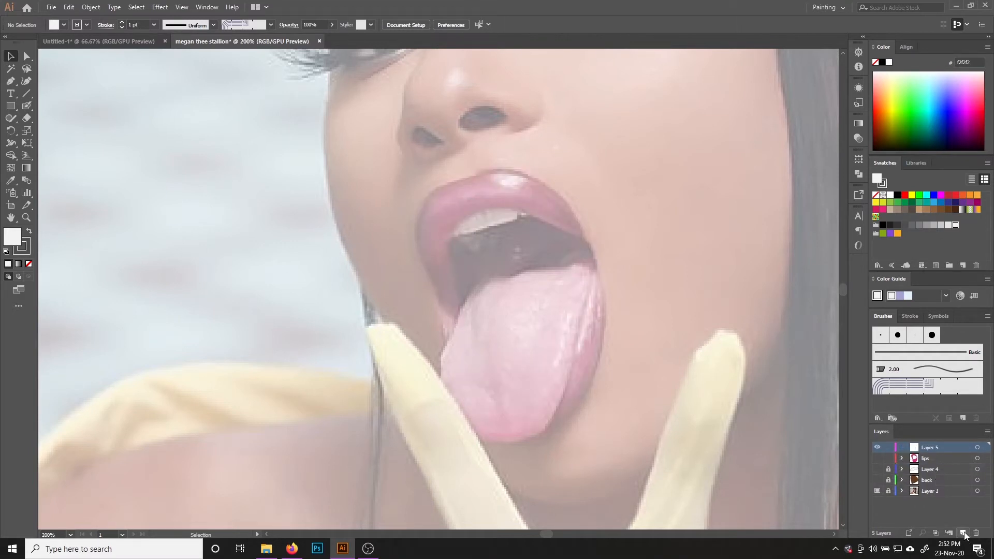
{"action": "double_click", "coordinate": [932, 448]}
{"action": "type", "text": "tongue"}
{"action": "key", "text": "Return"}
{"action": "left_click_drag", "start_coordinate": [933, 452], "coordinate": [882, 439]}
Trace the tongue as a closed Pen shape about 114 px wide and 137 px high on the tongue layer
{"action": "key", "text": "p"}
{"action": "left_click", "coordinate": [532, 264]}
{"action": "left_click_drag", "start_coordinate": [477, 282], "coordinate": [461, 299]}
{"action": "left_click_drag", "start_coordinate": [465, 434], "coordinate": [526, 461]}
{"action": "left_click_drag", "start_coordinate": [561, 395], "coordinate": [568, 367]}
{"action": "left_click", "coordinate": [567, 367]}
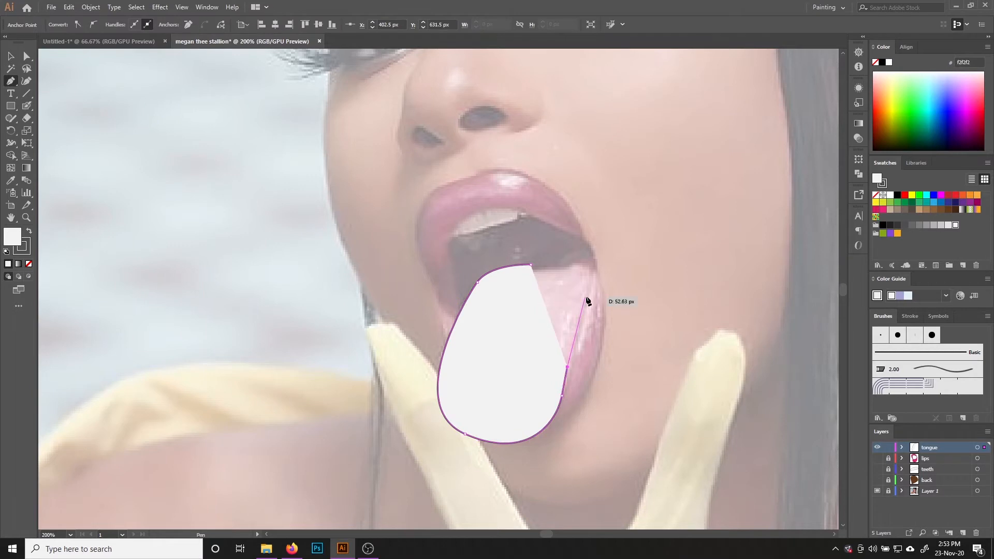
{"action": "left_click_drag", "start_coordinate": [592, 279], "coordinate": [597, 269]}
{"action": "left_click_drag", "start_coordinate": [590, 263], "coordinate": [587, 260]}
{"action": "left_click_drag", "start_coordinate": [530, 264], "coordinate": [486, 273]}
Adjust the anchor points and handles along the tongue's upper edge with Direct Selection to smooth its outline
{"action": "key", "text": "v"}
{"action": "key", "text": "a"}
{"action": "left_click_drag", "start_coordinate": [591, 280], "coordinate": [594, 277]}
{"action": "left_click_drag", "start_coordinate": [590, 262], "coordinate": [585, 259]}
{"action": "left_click_drag", "start_coordinate": [580, 256], "coordinate": [564, 252]}
{"action": "left_click", "coordinate": [477, 282]}
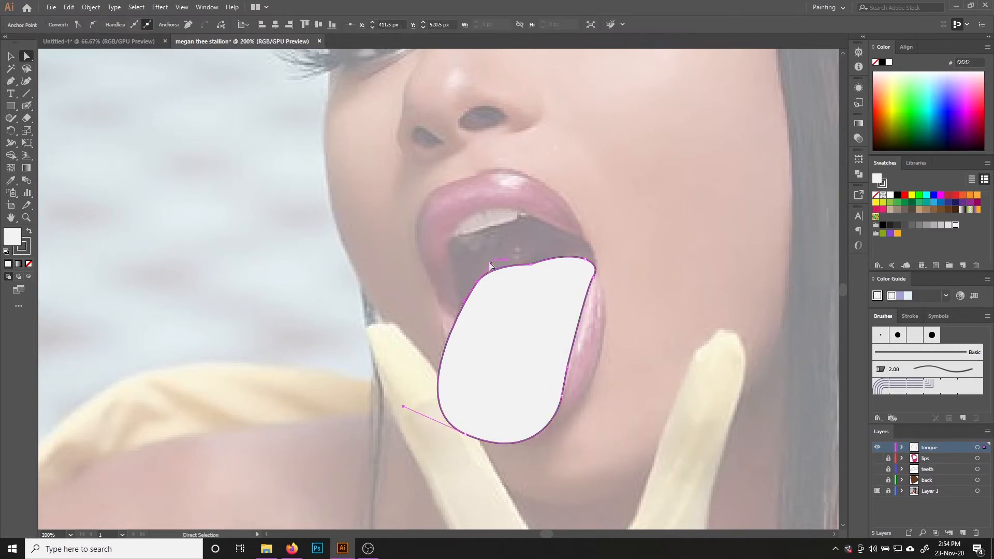
{"action": "left_click_drag", "start_coordinate": [489, 264], "coordinate": [492, 260]}
{"action": "left_click_drag", "start_coordinate": [594, 277], "coordinate": [592, 282]}
{"action": "left_click", "coordinate": [608, 373]}
Fill the tongue shape with crimson d4145a
{"action": "key", "text": "v"}
{"action": "left_click", "coordinate": [538, 357]}
{"action": "left_click", "coordinate": [875, 209]}
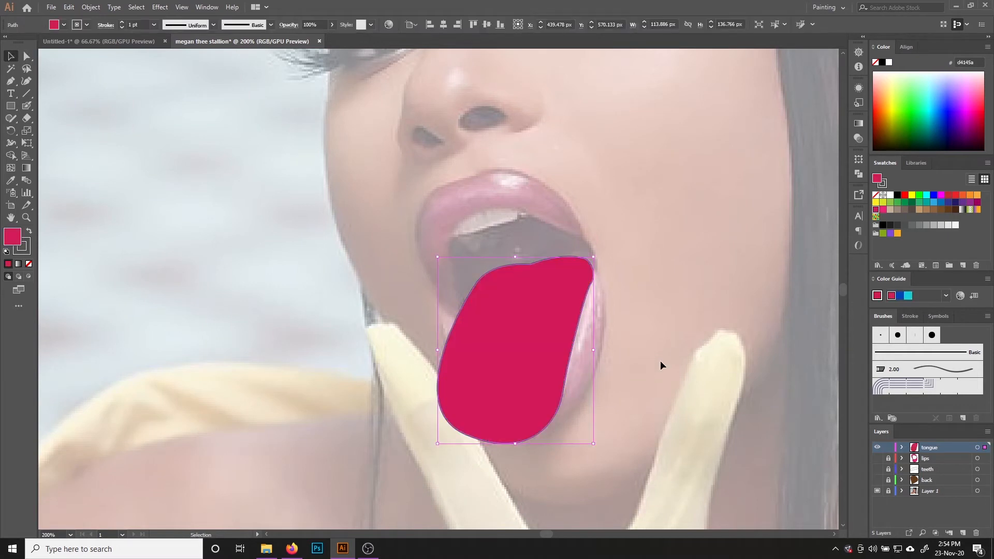
{"action": "left_click", "coordinate": [662, 362]}
Make the lips, teeth and back layers visible and unlock them
{"action": "key", "text": "ctrl+minus"}
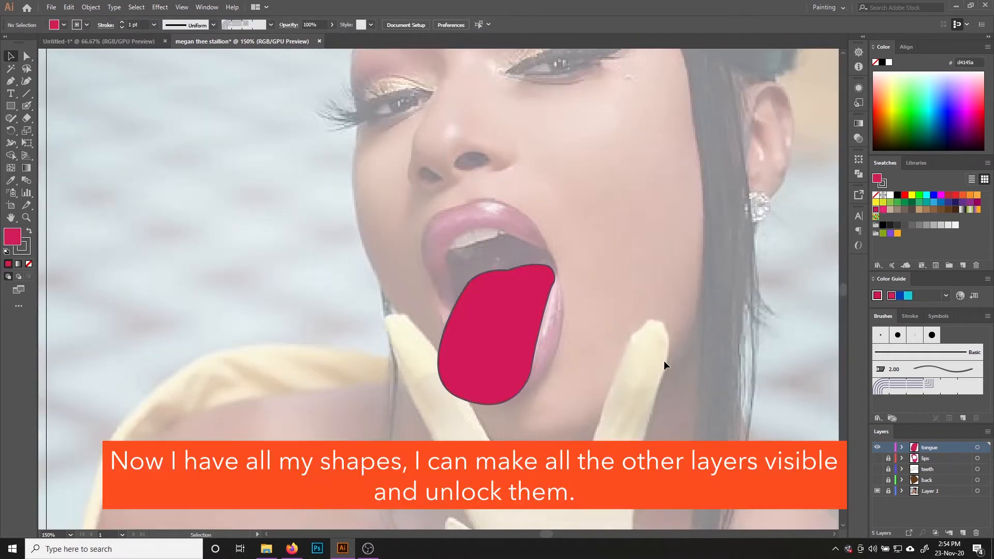
{"action": "left_click", "coordinate": [878, 458]}
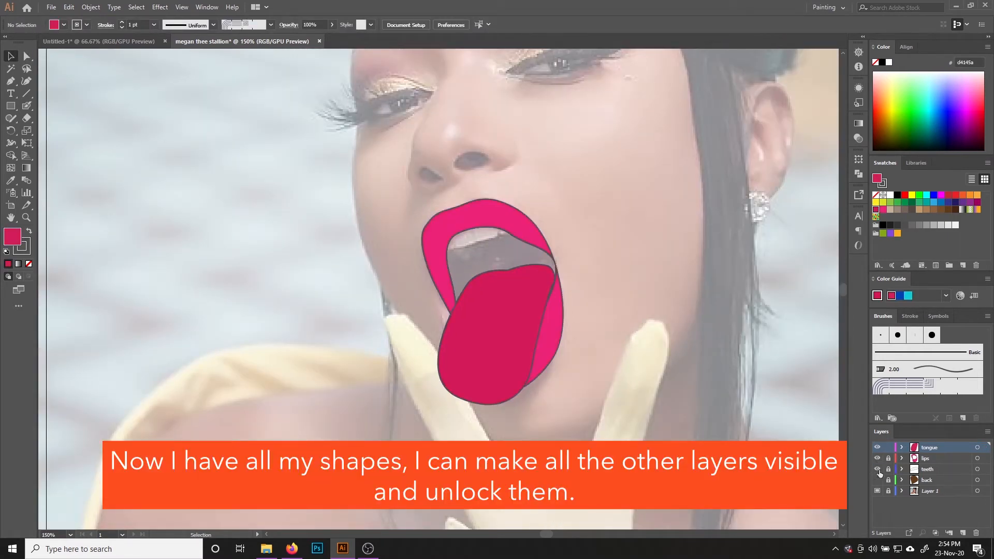
{"action": "left_click", "coordinate": [877, 469]}
{"action": "left_click", "coordinate": [878, 480]}
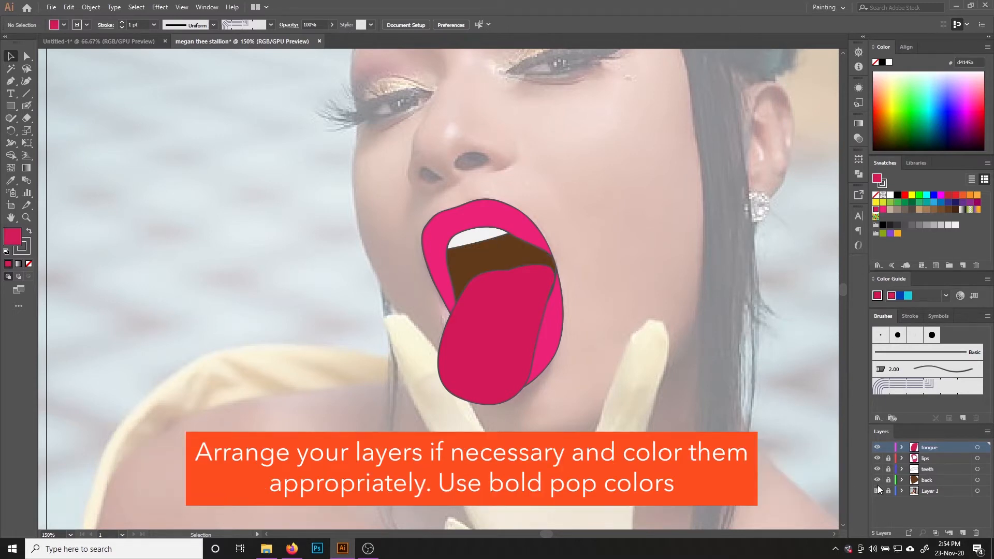
{"action": "key", "text": "ctrl+minus"}
{"action": "key", "text": "ctrl+plus"}
{"action": "left_click", "coordinate": [888, 459]}
{"action": "left_click", "coordinate": [889, 469]}
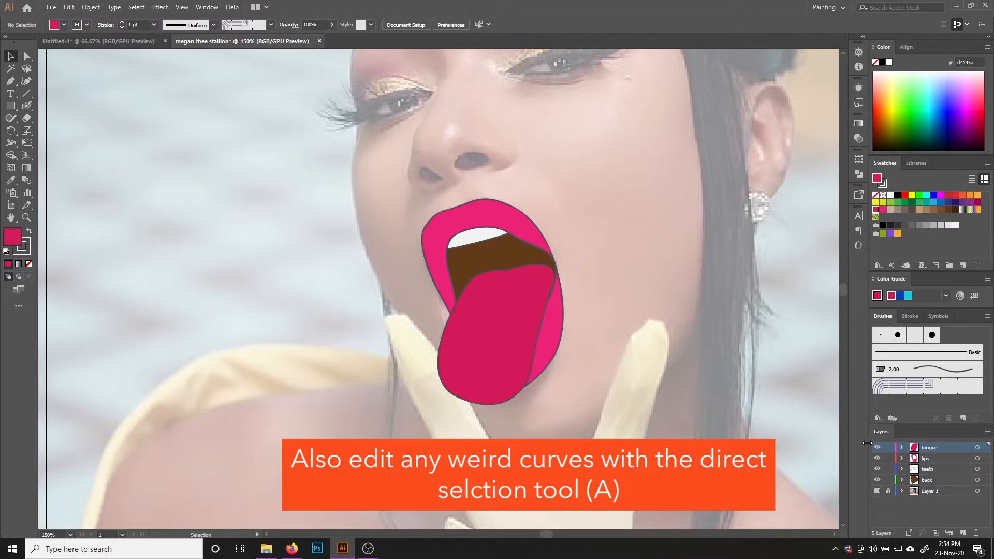
Refine the curves along the tongue's upper and outer edges with Direct Selection, undoing the adjustment near its tip
{"action": "key", "text": "ctrl+minus"}
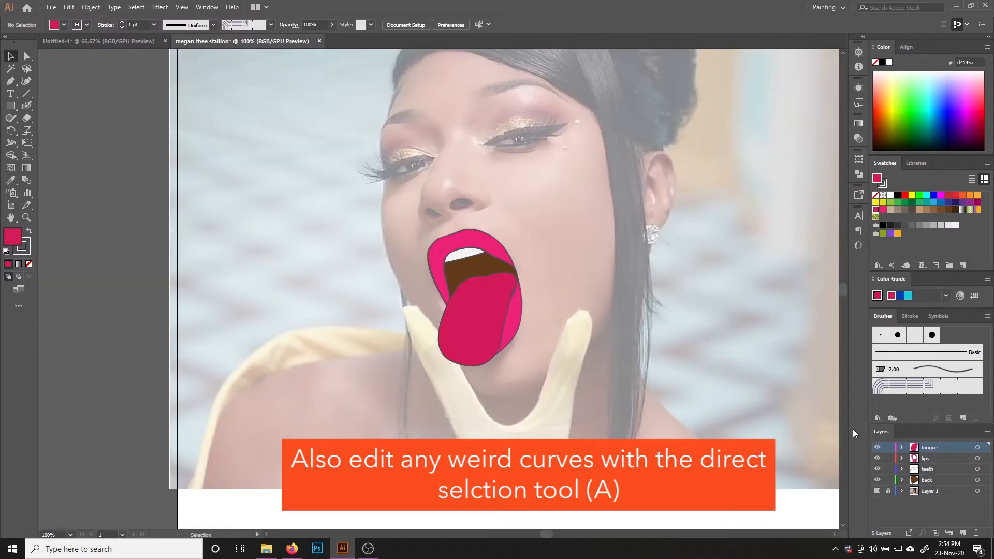
{"action": "key", "text": "ctrl+plus"}
{"action": "key", "text": "ctrl+plus"}
{"action": "left_click", "coordinate": [562, 328]}
{"action": "key", "text": "a"}
{"action": "left_click_drag", "start_coordinate": [592, 268], "coordinate": [595, 257]}
{"action": "left_click", "coordinate": [530, 263]}
{"action": "left_click_drag", "start_coordinate": [528, 254], "coordinate": [526, 244]}
{"action": "left_click_drag", "start_coordinate": [465, 432], "coordinate": [480, 445]}
{"action": "key", "text": "ctrl+z"}
{"action": "left_click", "coordinate": [596, 257]}
{"action": "left_click_drag", "start_coordinate": [574, 332], "coordinate": [577, 335]}
{"action": "left_click", "coordinate": [562, 395]}
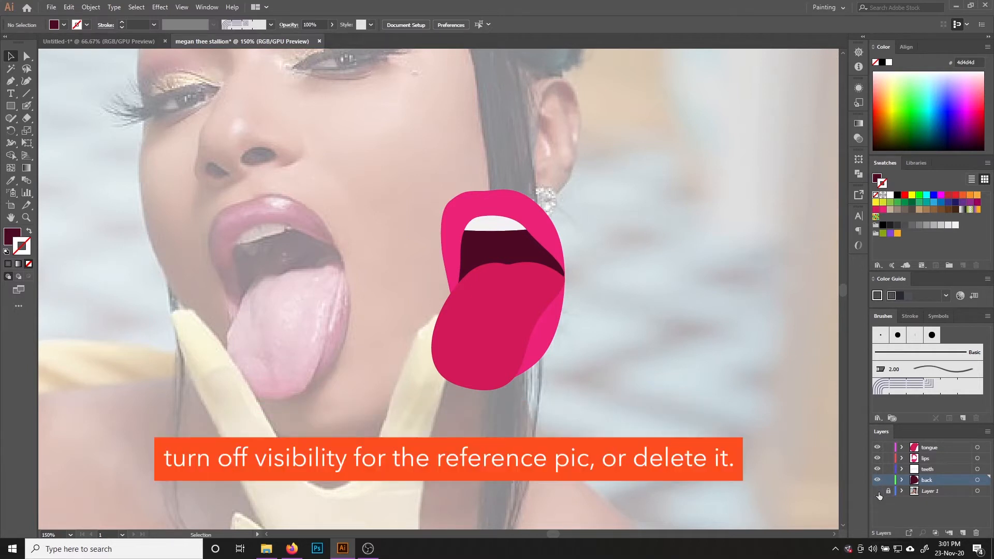
Hide the reference photo layer and show the mouth artwork at 100% zoom
{"action": "left_click", "coordinate": [877, 491]}
{"action": "key", "text": "ctrl+1"}
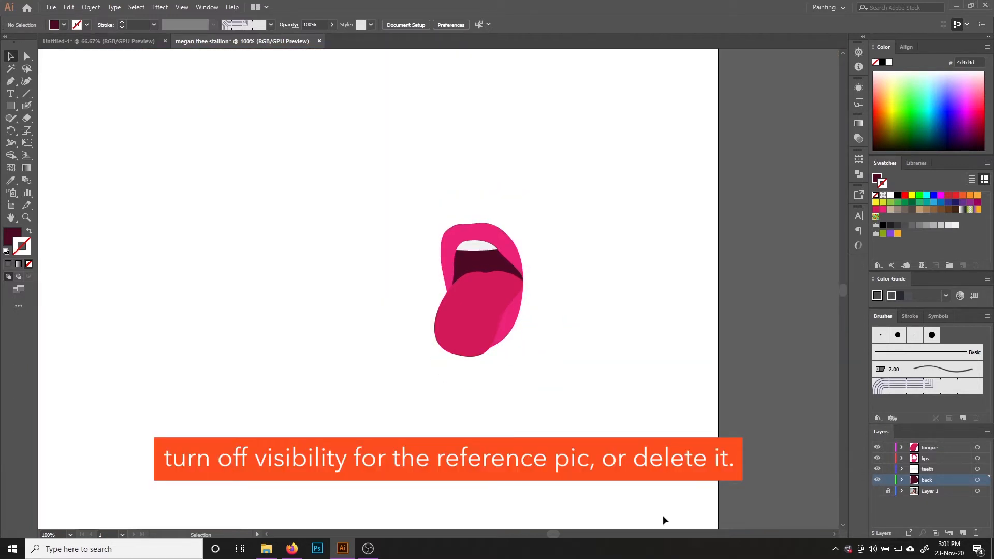
{"action": "mouse_move", "coordinate": [555, 536]}
{"action": "left_mouse_down"}
{"action": "mouse_move", "coordinate": [542, 535]}
{"action": "mouse_move", "coordinate": [553, 529]}
{"action": "left_mouse_up"}
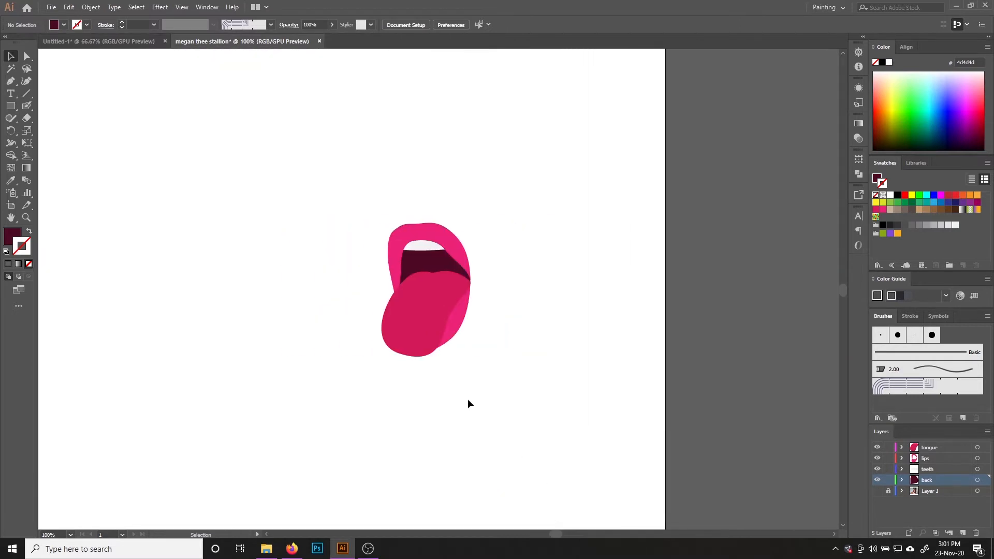
Select all the mouth shapes and enlarge them together to about 232 by 350 px on the artboard
{"action": "left_click_drag", "start_coordinate": [366, 213], "coordinate": [488, 317]}
{"action": "left_click_drag", "start_coordinate": [390, 310], "coordinate": [270, 273]}
{"action": "left_click_drag", "start_coordinate": [351, 321], "coordinate": [419, 374]}
{"action": "left_click", "coordinate": [492, 409]}
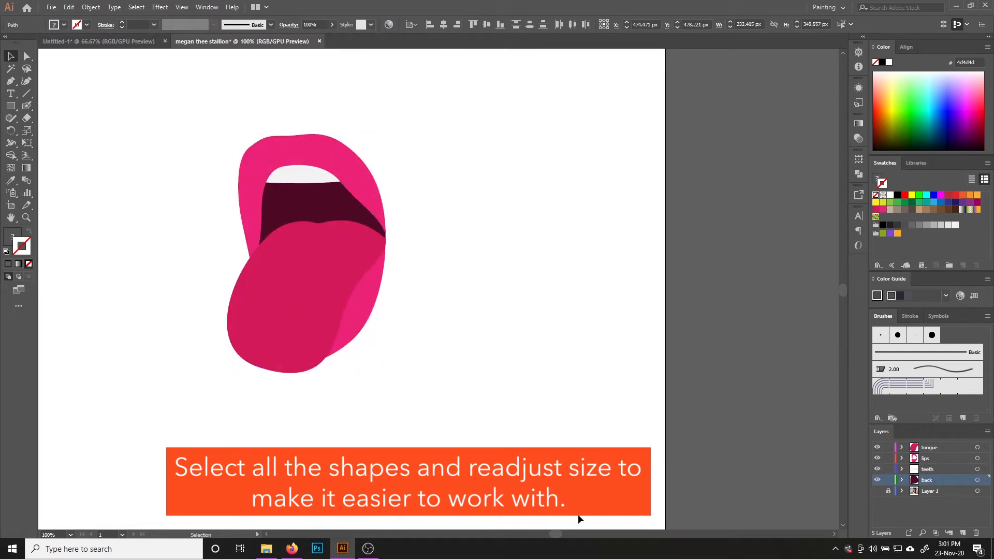
{"action": "left_click_drag", "start_coordinate": [556, 533], "coordinate": [550, 533]}
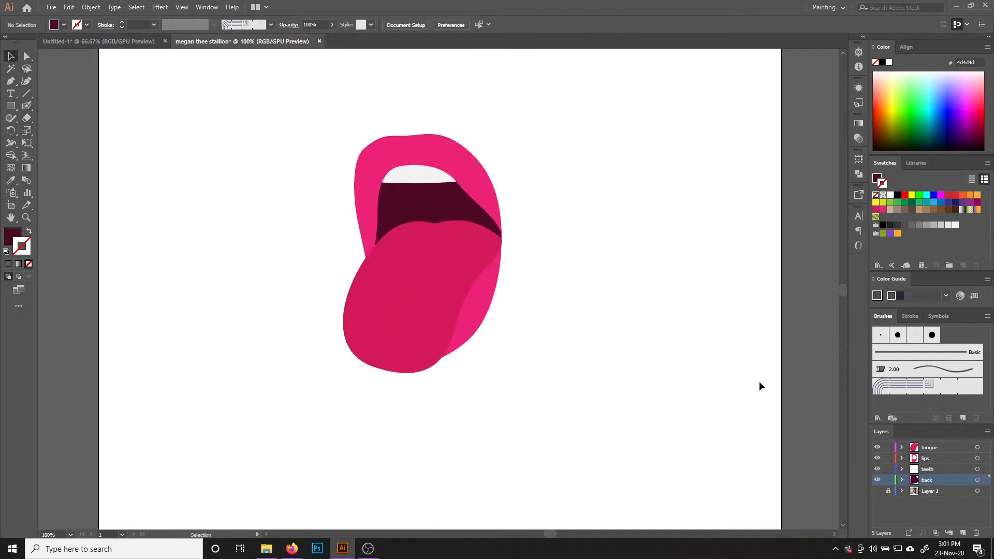
{"action": "left_click", "coordinate": [843, 54]}
{"action": "left_click", "coordinate": [843, 53]}
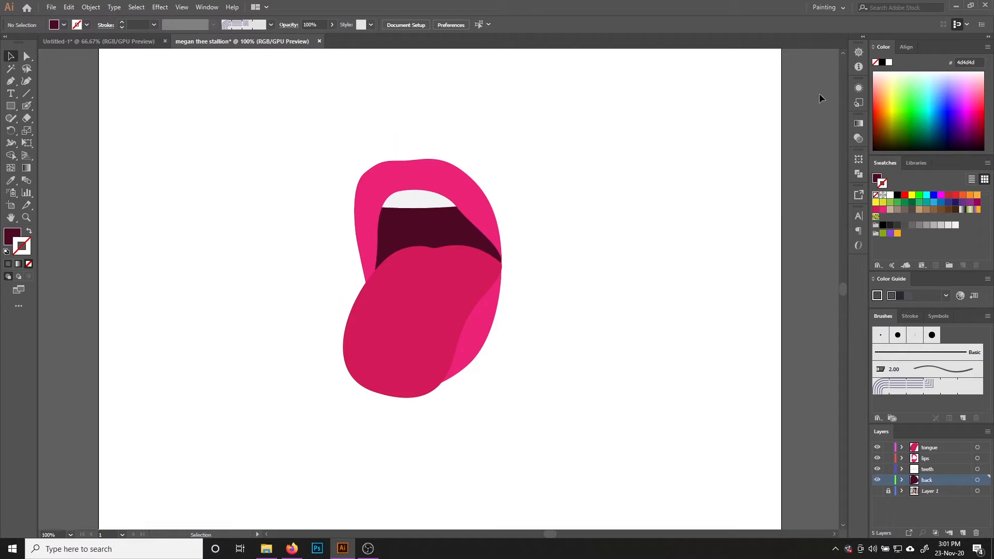
Lock the tongue, lips and teeth layers and make the back layer active
{"action": "left_click", "coordinate": [934, 449]}
{"action": "left_click", "coordinate": [888, 447]}
{"action": "left_click", "coordinate": [888, 458]}
{"action": "left_click", "coordinate": [888, 469]}
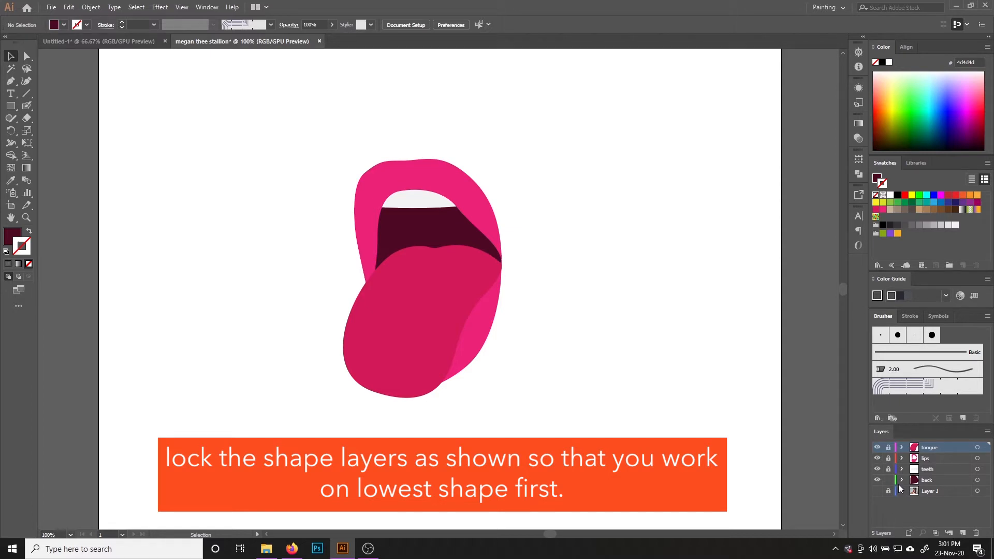
{"action": "left_click", "coordinate": [936, 480]}
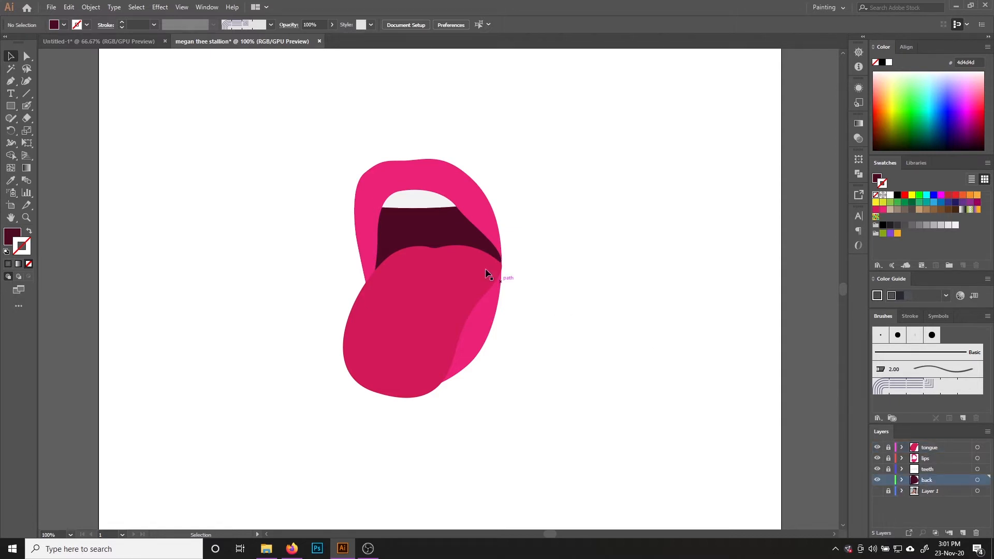
Draw a closed shadow shape with the Pen tool inside the dark mouth cavity using Draw Inside, covering its upper part with a wavy lower edge
{"action": "left_click", "coordinate": [444, 236]}
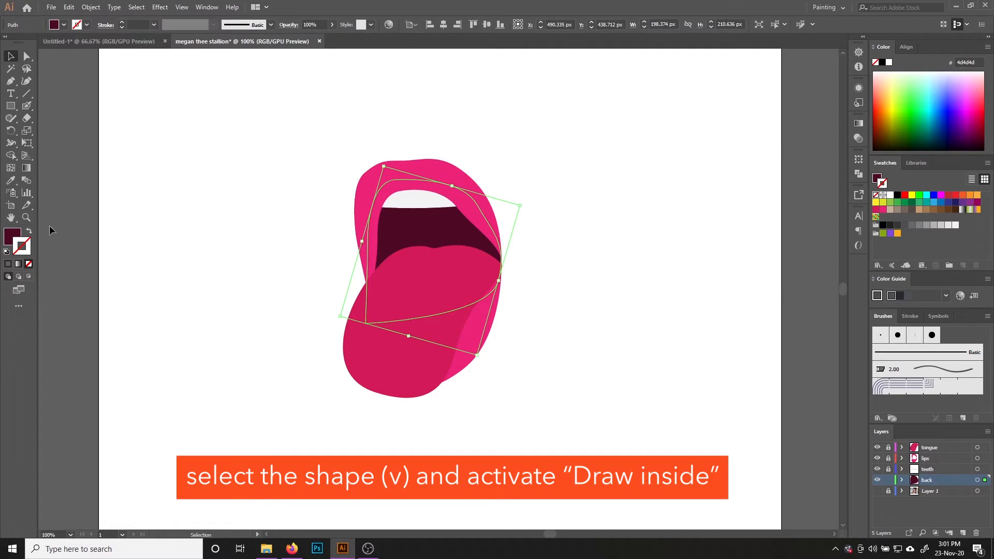
{"action": "left_click", "coordinate": [29, 278]}
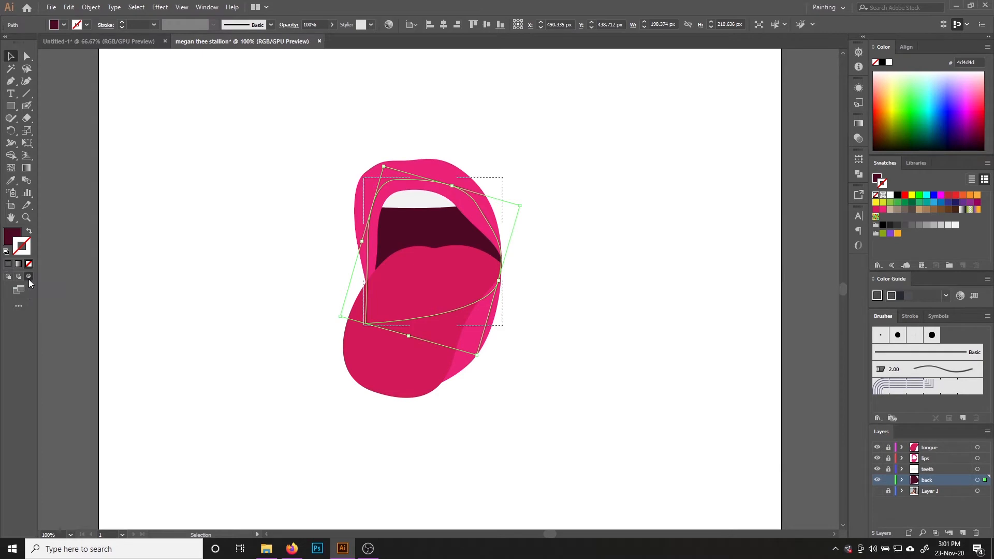
{"action": "left_click", "coordinate": [11, 81]}
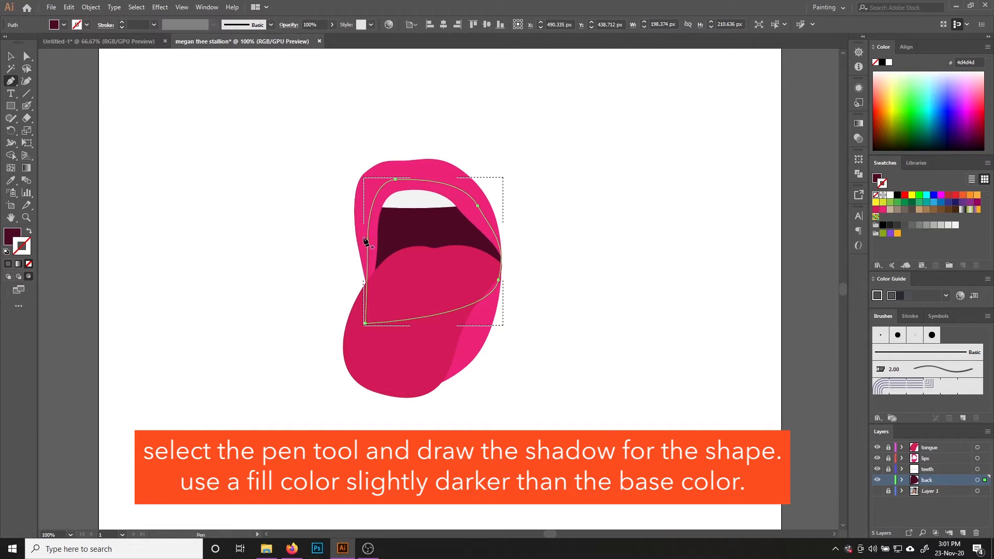
{"action": "left_click", "coordinate": [366, 241]}
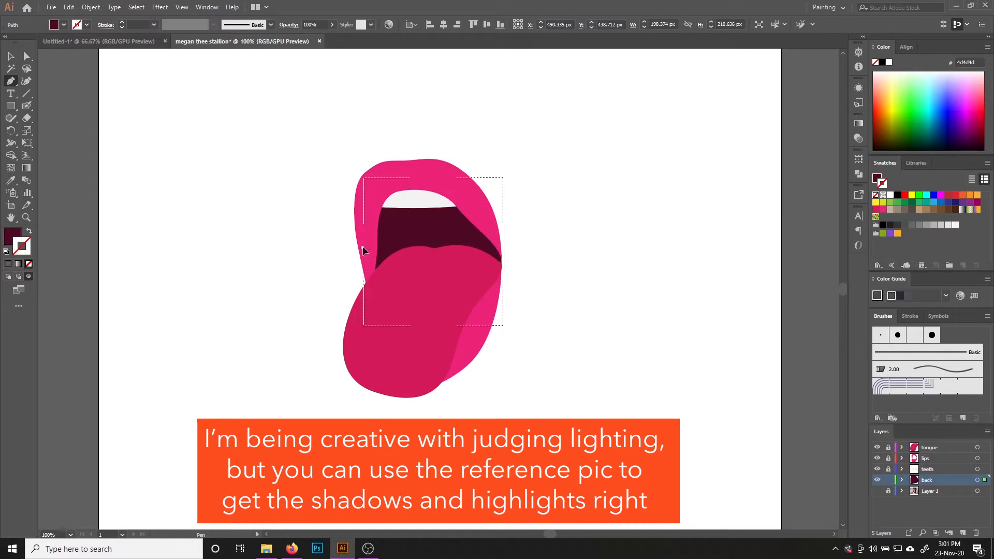
{"action": "left_click", "coordinate": [363, 247]}
{"action": "left_click_drag", "start_coordinate": [414, 227], "coordinate": [481, 231]}
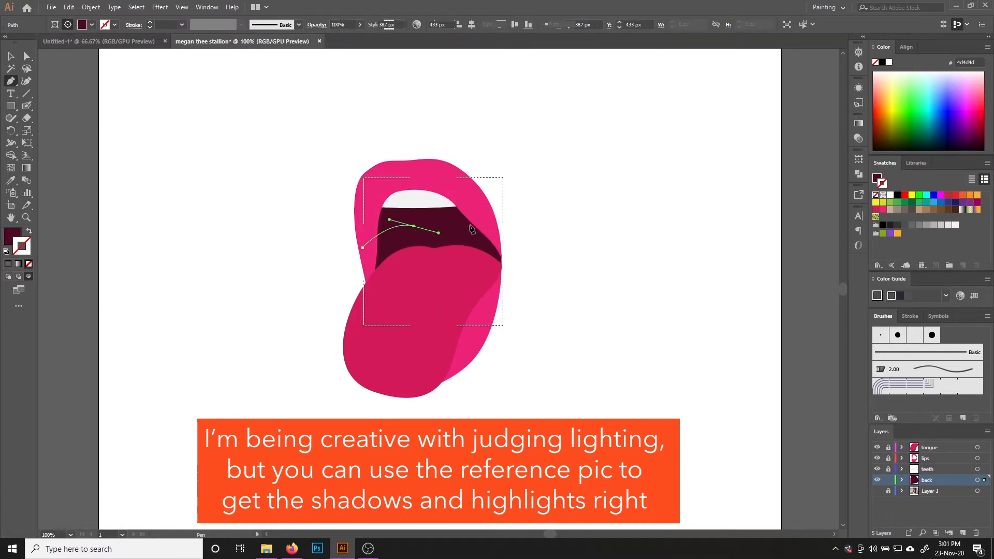
{"action": "left_click", "coordinate": [506, 269]}
{"action": "left_click", "coordinate": [510, 215]}
{"action": "left_click", "coordinate": [415, 168]}
{"action": "left_click", "coordinate": [350, 214]}
{"action": "left_click", "coordinate": [362, 247]}
{"action": "left_click", "coordinate": [10, 57]}
Fill the mouth cavity's shadow with the darker maroon 2d0014
{"action": "double_click", "coordinate": [12, 237]}
{"action": "left_click", "coordinate": [800, 379]}
{"action": "left_click", "coordinate": [900, 276]}
{"action": "left_click", "coordinate": [641, 308]}
Isolate the cavity's clip group, shift its shadow slightly down and widen it to about 277 px, then exit isolation
{"action": "left_click", "coordinate": [427, 222]}
{"action": "double_click", "coordinate": [426, 222]}
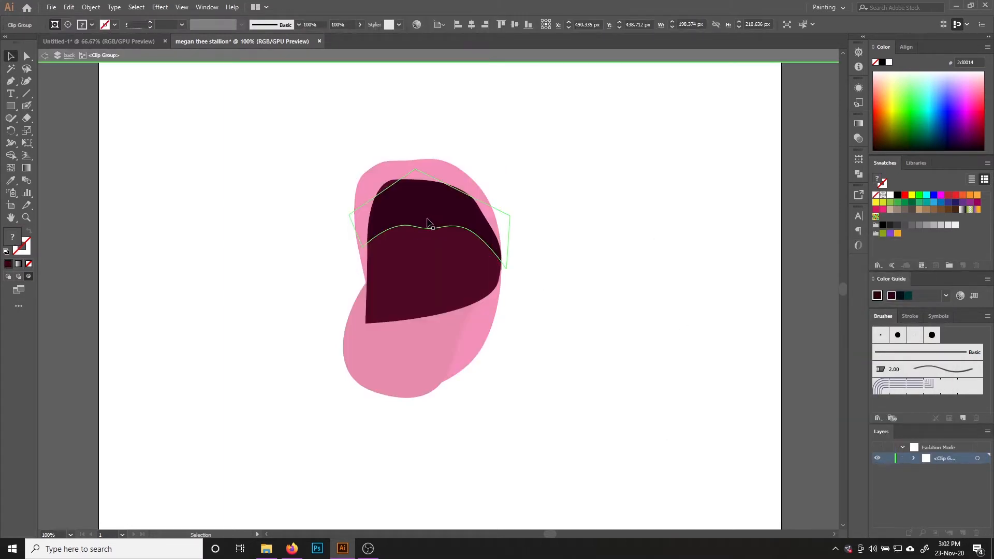
{"action": "left_click", "coordinate": [434, 222]}
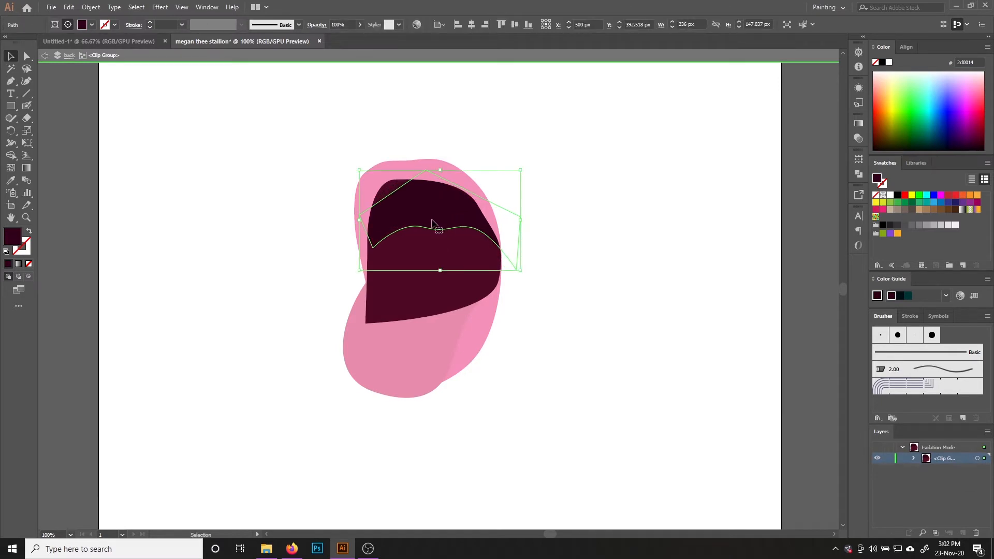
{"action": "left_click_drag", "start_coordinate": [359, 220], "coordinate": [347, 220]}
{"action": "left_click_drag", "start_coordinate": [424, 223], "coordinate": [430, 228]}
{"action": "left_click_drag", "start_coordinate": [353, 224], "coordinate": [338, 224]}
{"action": "left_click", "coordinate": [44, 56]}
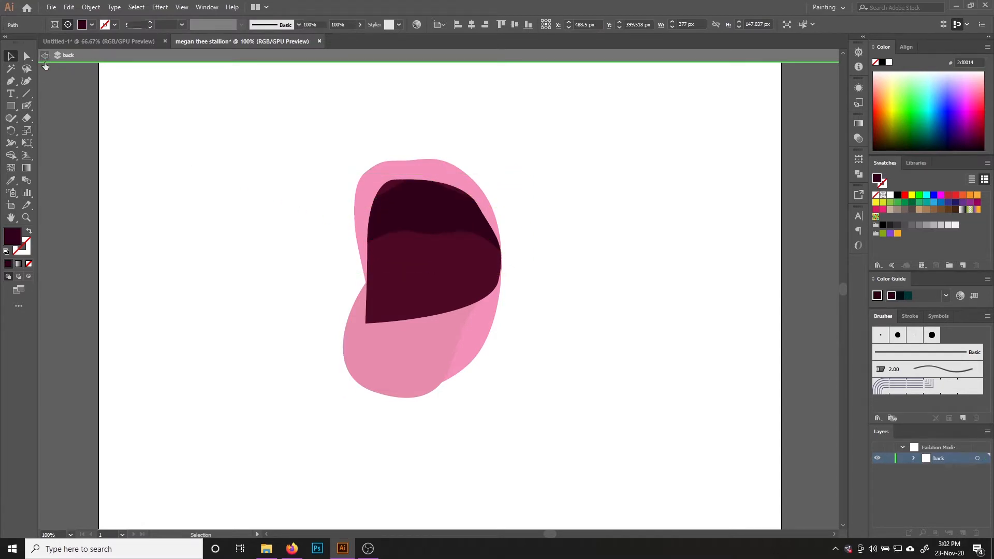
{"action": "left_click", "coordinate": [45, 57]}
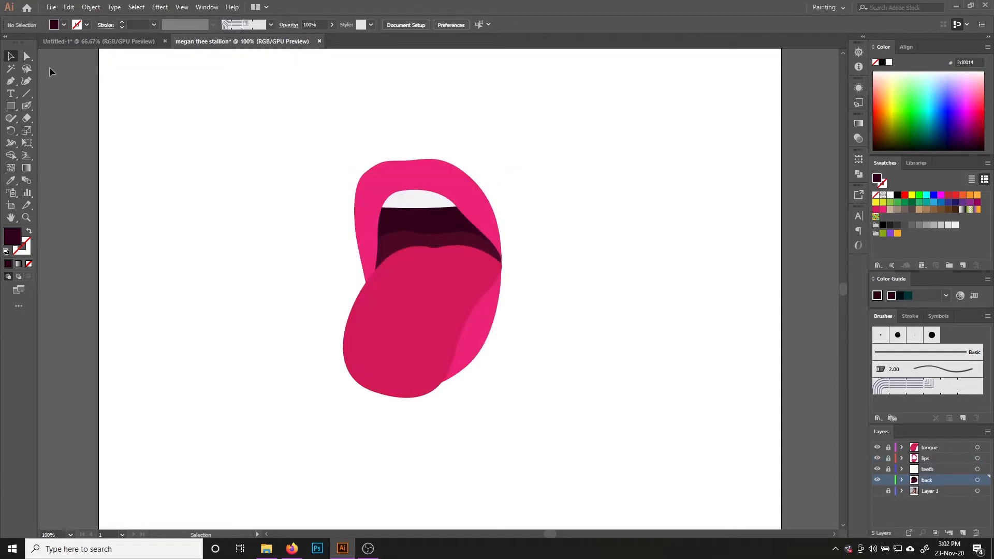
Lock the back layer, unlock the teeth layer and turn on Draw Inside for the teeth shape
{"action": "left_click", "coordinate": [889, 481]}
{"action": "left_click", "coordinate": [925, 468]}
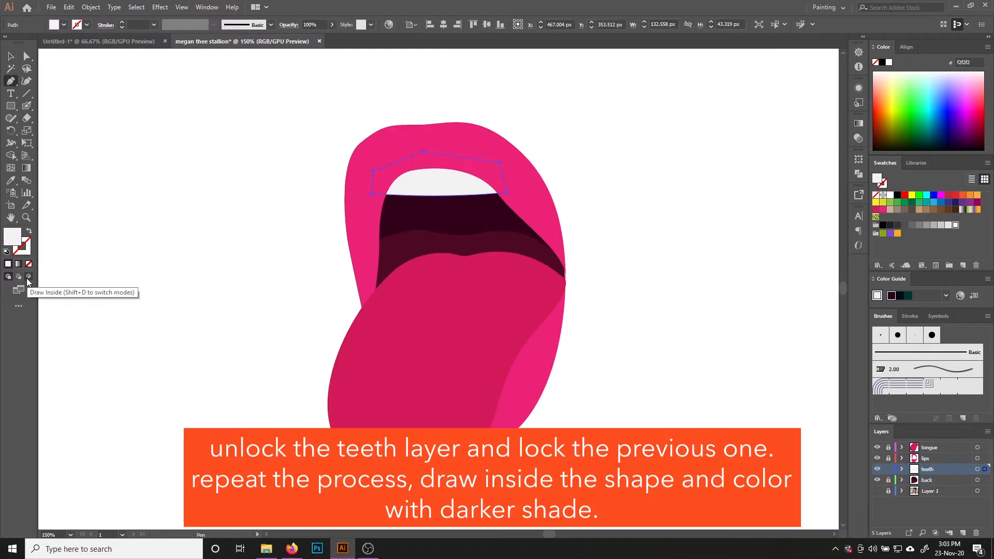
{"action": "left_click", "coordinate": [27, 277]}
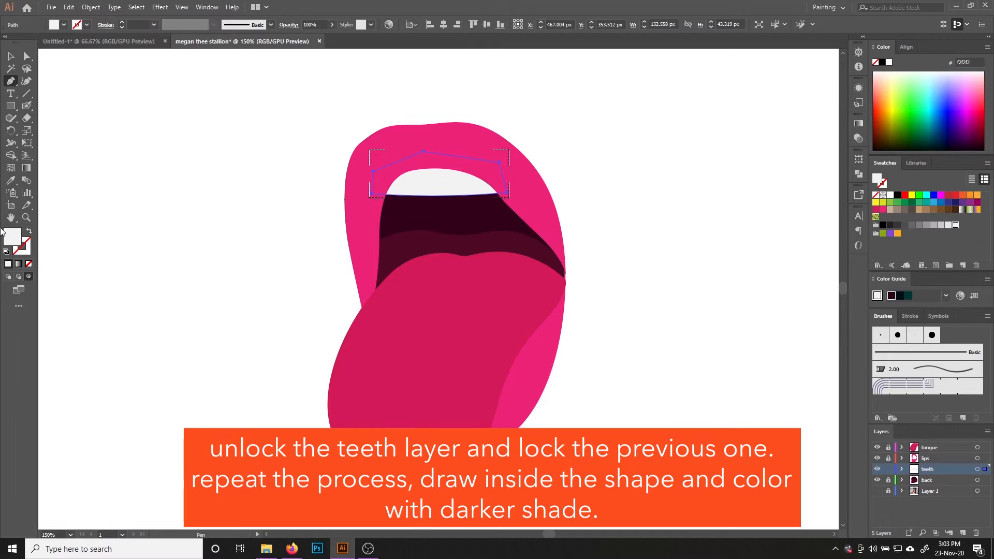
{"action": "double_click", "coordinate": [13, 242]}
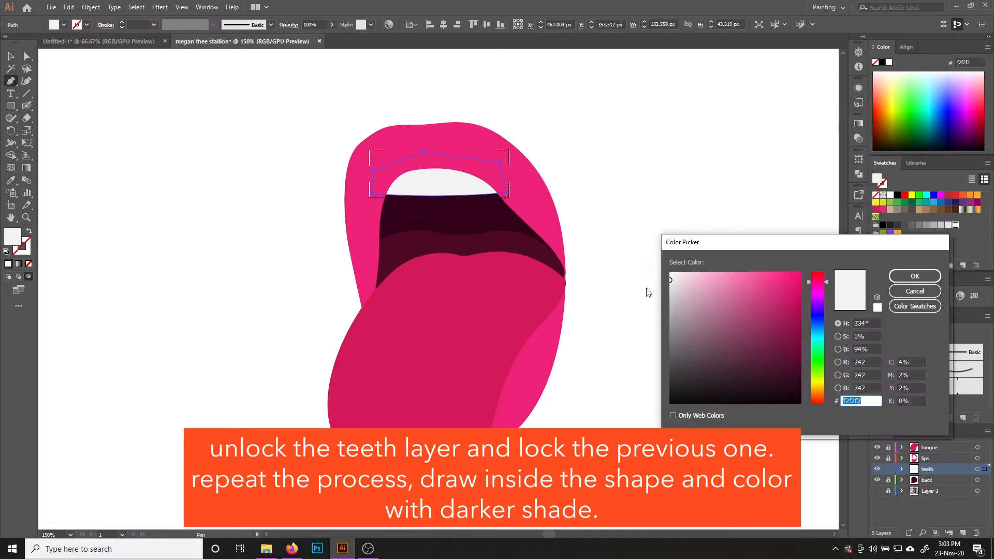
{"action": "left_click", "coordinate": [674, 289]}
{"action": "left_click", "coordinate": [914, 276]}
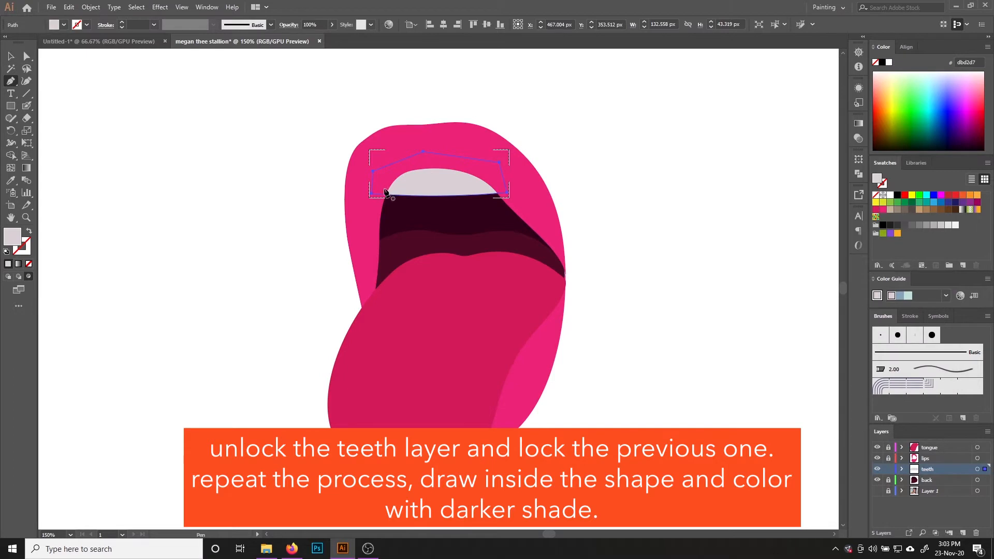
{"action": "key", "text": "ctrl+z"}
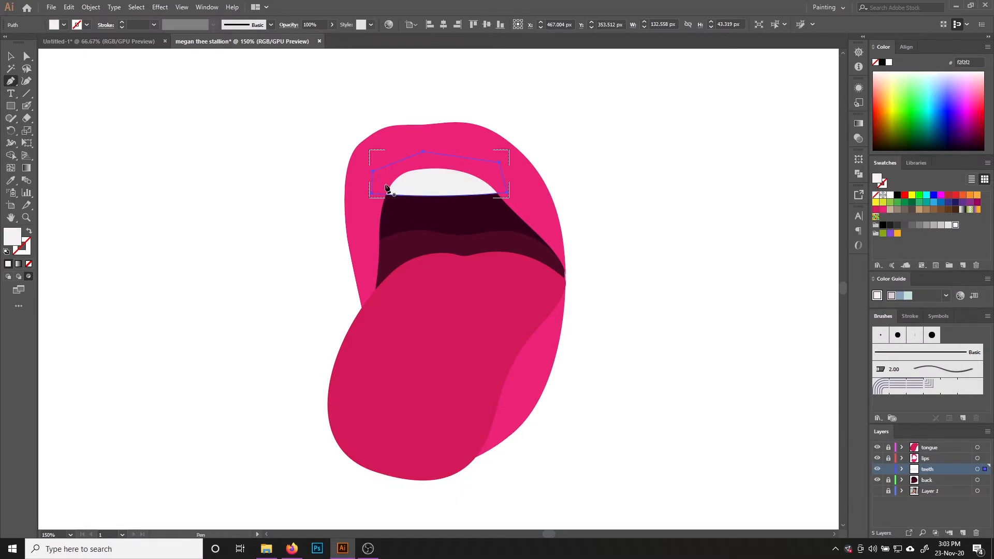
Draw a closed shadow shape inside the teeth with the Pen tool, with a scalloped lower edge that suggests separate teeth
{"action": "left_click", "coordinate": [385, 185]}
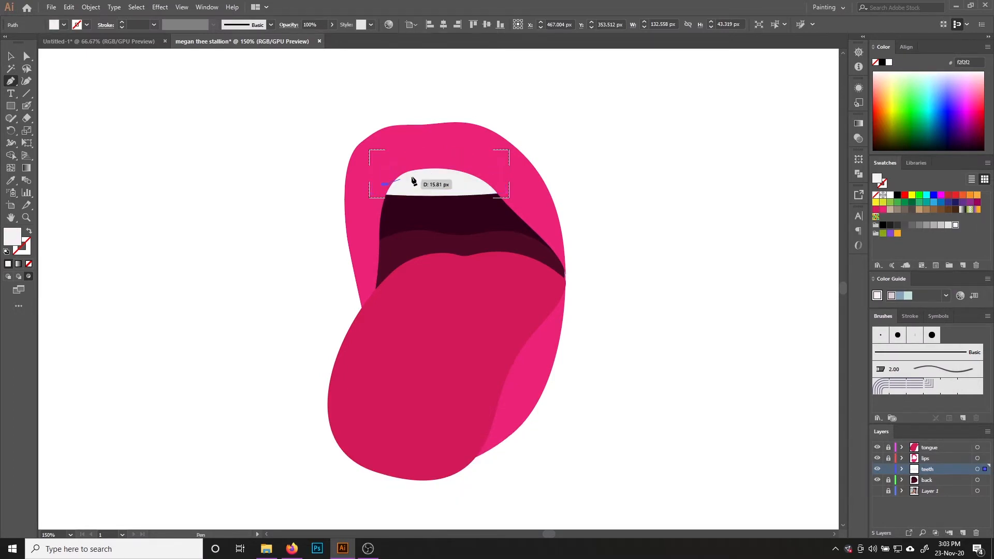
{"action": "left_click_drag", "start_coordinate": [409, 178], "coordinate": [491, 175]}
{"action": "left_click", "coordinate": [418, 188]}
{"action": "left_click", "coordinate": [451, 186]}
{"action": "left_click", "coordinate": [495, 211]}
{"action": "left_click", "coordinate": [521, 201]}
{"action": "left_click", "coordinate": [517, 148]}
{"action": "left_click", "coordinate": [389, 152]}
{"action": "left_click", "coordinate": [386, 184]}
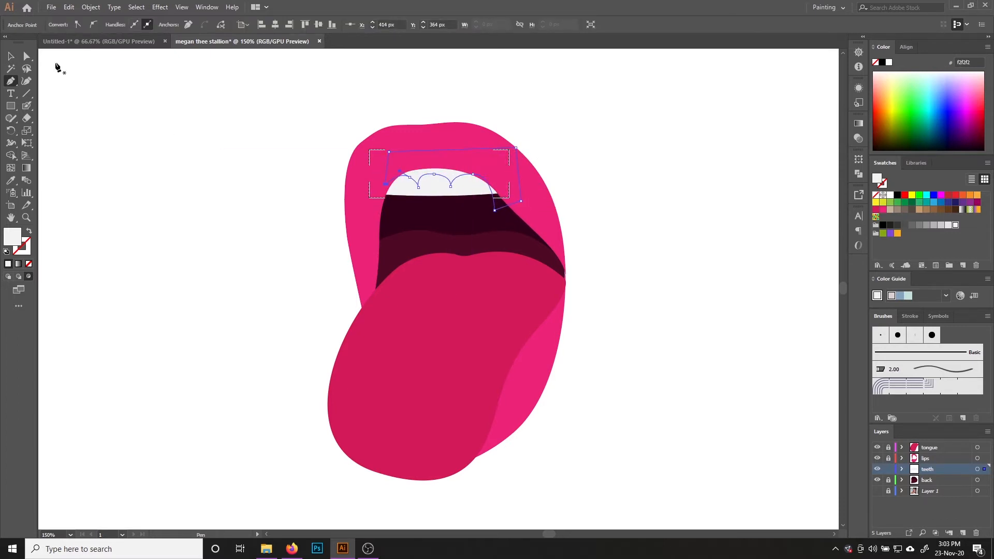
Fill the teeth shadow with light grey dbd2d7 and deselect it
{"action": "double_click", "coordinate": [15, 239]}
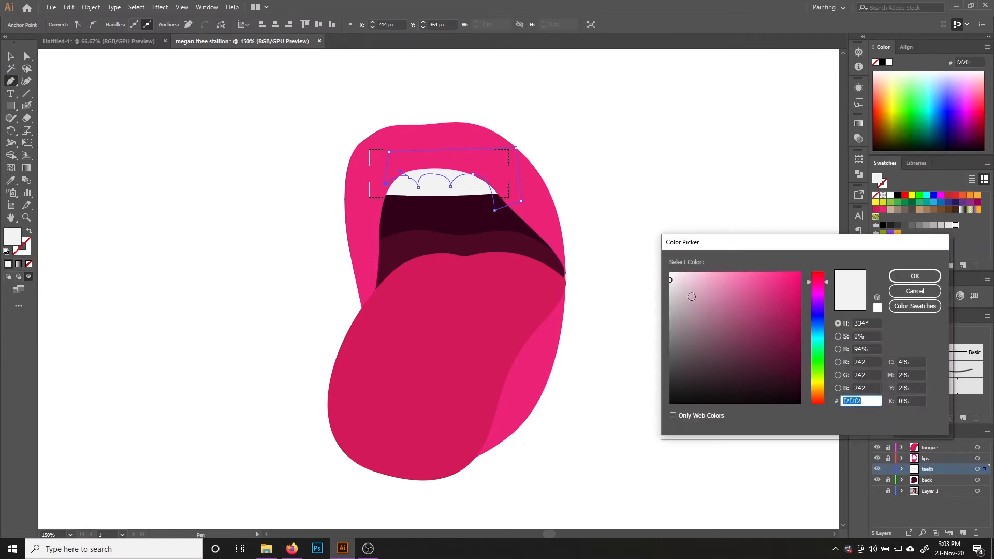
{"action": "left_click", "coordinate": [675, 290]}
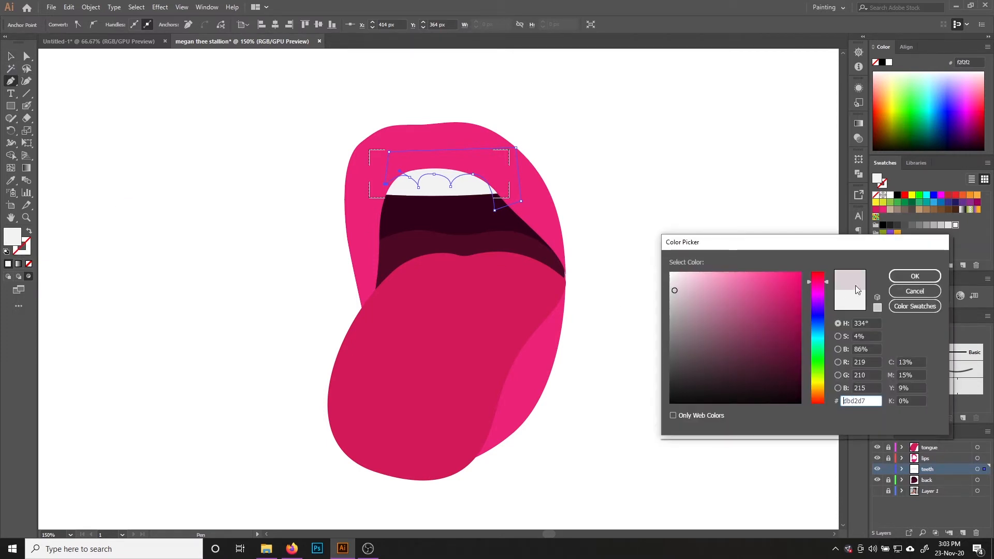
{"action": "left_click", "coordinate": [914, 276]}
{"action": "left_click", "coordinate": [12, 56]}
{"action": "left_click", "coordinate": [184, 177]}
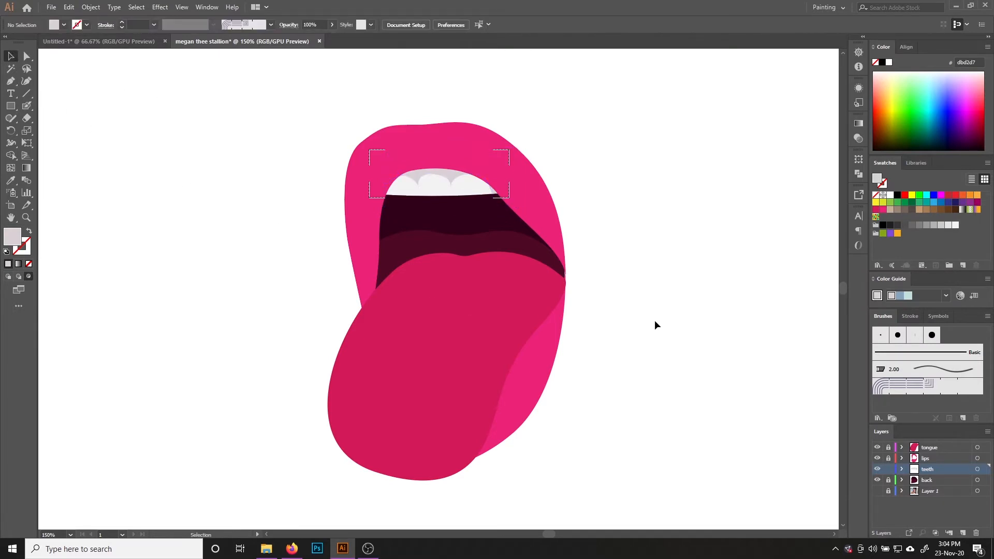
On the lips layer, use Draw Inside to add a shadow along the lower lip's outer edge, filled with d61270
{"action": "left_click", "coordinate": [932, 458]}
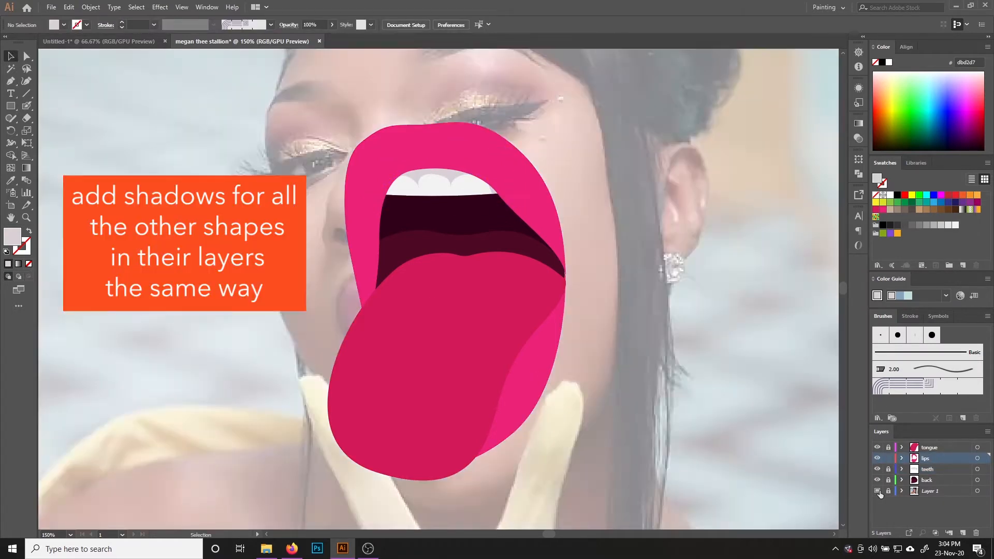
{"action": "key", "text": "p"}
{"action": "left_click", "coordinate": [568, 286]}
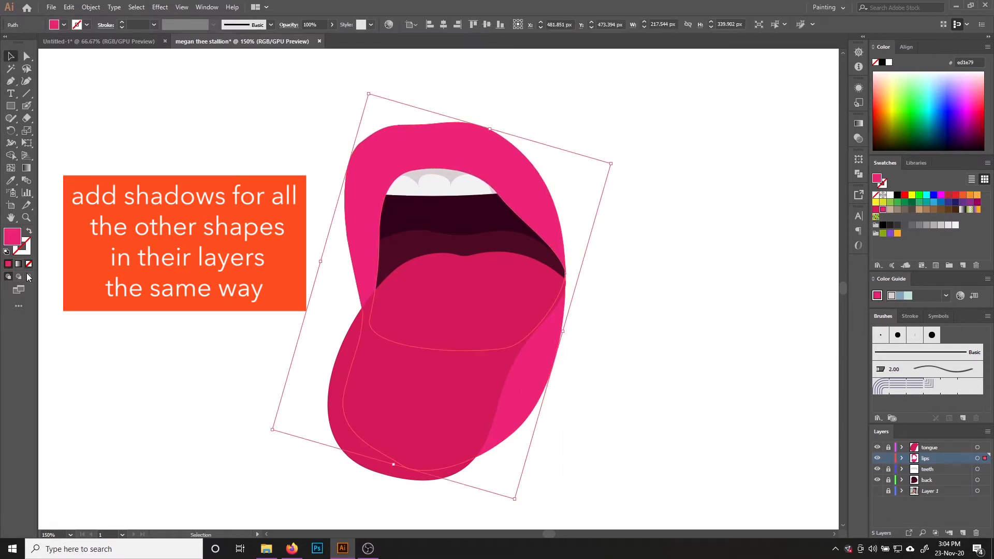
{"action": "left_click", "coordinate": [563, 283]}
{"action": "left_click_drag", "start_coordinate": [541, 379], "coordinate": [520, 413]}
{"action": "left_click", "coordinate": [446, 453]}
{"action": "left_click", "coordinate": [475, 481]}
{"action": "left_click", "coordinate": [566, 397]}
{"action": "left_click", "coordinate": [570, 296]}
{"action": "left_click", "coordinate": [563, 283]}
{"action": "double_click", "coordinate": [12, 236]}
Draw a shadow inside the upper lip at its right end, down to the corner of the mouth
{"action": "left_click", "coordinate": [568, 269]}
{"action": "left_click", "coordinate": [566, 237]}
{"action": "left_click", "coordinate": [557, 203]}
{"action": "left_click_drag", "start_coordinate": [521, 225], "coordinate": [483, 204]}
{"action": "left_click", "coordinate": [562, 270]}
{"action": "left_click", "coordinate": [567, 270]}
Draw a narrow shadow inside the lips along the left inner edge of the mouth opening
{"action": "left_click", "coordinate": [386, 196]}
{"action": "left_click", "coordinate": [344, 302]}
{"action": "left_click", "coordinate": [370, 317]}
{"action": "left_click", "coordinate": [397, 186]}
{"action": "left_click", "coordinate": [386, 196]}
Draw a shadow inside the lower lip along the tongue's right edge and deselect it
{"action": "left_click", "coordinate": [566, 288]}
{"action": "left_click_drag", "start_coordinate": [496, 434], "coordinate": [487, 478]}
{"action": "left_click", "coordinate": [566, 288]}
{"action": "key", "text": "v"}
{"action": "left_click", "coordinate": [732, 409]}
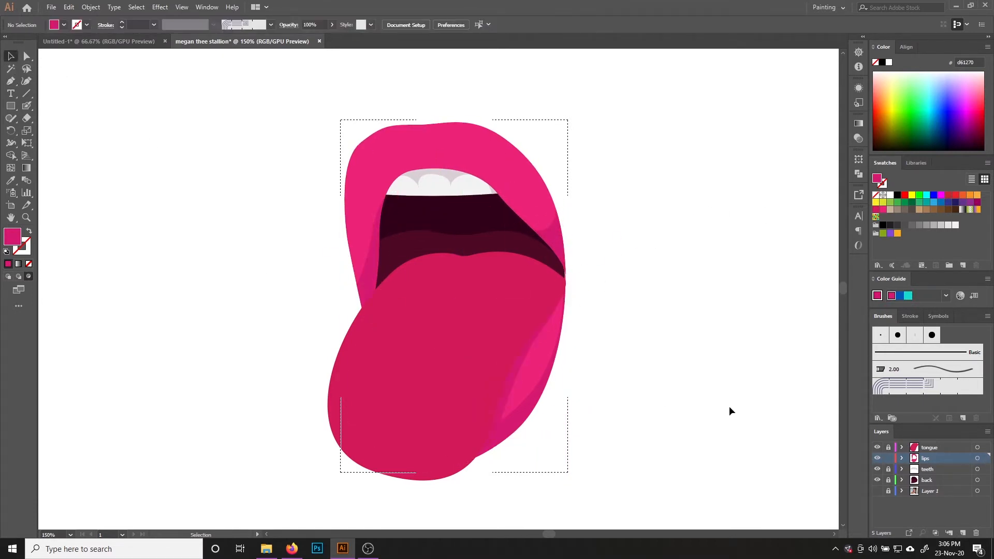
Lock the lips layer, unlock the tongue layer and recolour the tongue shape with coral pink f4607f
{"action": "left_click", "coordinate": [888, 458]}
{"action": "left_click", "coordinate": [888, 448]}
{"action": "left_click", "coordinate": [407, 346]}
{"action": "double_click", "coordinate": [12, 237]}
{"action": "left_click", "coordinate": [774, 282]}
{"action": "left_click", "coordinate": [903, 279]}
{"action": "double_click", "coordinate": [12, 237]}
{"action": "mouse_move", "coordinate": [764, 289]}
{"action": "left_mouse_down"}
{"action": "mouse_move", "coordinate": [765, 279]}
{"action": "mouse_move", "coordinate": [749, 278]}
{"action": "left_mouse_up"}
{"action": "left_click", "coordinate": [914, 276]}
{"action": "left_click", "coordinate": [654, 350]}
Draw a shadow inside the tongue along its right and lower edge with the Pen tool and fill it with dd4e70
{"action": "left_click", "coordinate": [455, 352]}
{"action": "left_click", "coordinate": [29, 277]}
{"action": "left_click", "coordinate": [11, 82]}
{"action": "left_click", "coordinate": [568, 273]}
{"action": "left_click_drag", "start_coordinate": [535, 319], "coordinate": [505, 346]}
{"action": "left_click_drag", "start_coordinate": [416, 474], "coordinate": [382, 476]}
{"action": "left_click", "coordinate": [455, 493]}
{"action": "left_click", "coordinate": [581, 296]}
{"action": "left_click", "coordinate": [569, 273]}
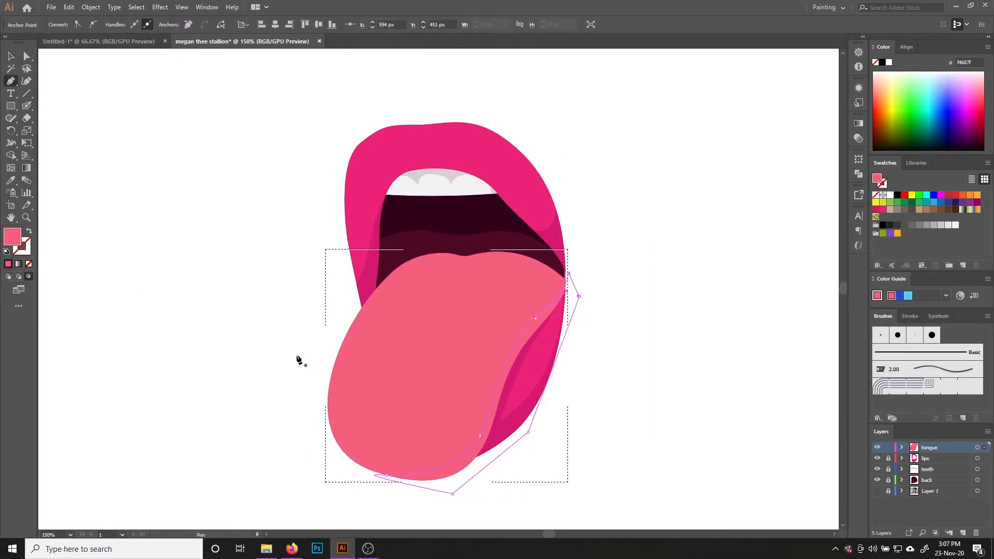
{"action": "double_click", "coordinate": [13, 237]}
{"action": "left_click", "coordinate": [915, 276]}
Draw a tapering crease shadow running from the tongue's upper edge down its middle
{"action": "left_click", "coordinate": [570, 271]}
{"action": "left_click_drag", "start_coordinate": [506, 248], "coordinate": [444, 299]}
{"action": "left_click", "coordinate": [420, 327]}
Draw a closed shadow shape inside the tongue that follows its upper edge from the left side to the right corner
{"action": "mouse_move", "coordinate": [446, 249]}
{"action": "left_mouse_down"}
{"action": "mouse_move", "coordinate": [466, 249]}
{"action": "mouse_move", "coordinate": [473, 261]}
{"action": "left_mouse_up"}
{"action": "left_click", "coordinate": [349, 315]}
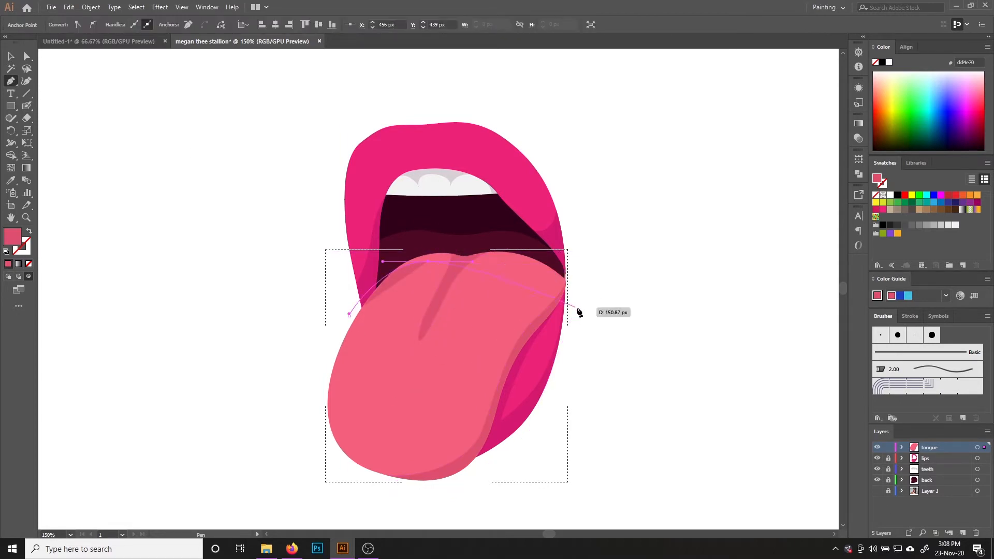
{"action": "left_click_drag", "start_coordinate": [576, 308], "coordinate": [618, 364]}
{"action": "left_click", "coordinate": [580, 265]}
{"action": "left_click", "coordinate": [476, 228]}
{"action": "left_click", "coordinate": [350, 261]}
{"action": "left_click", "coordinate": [349, 315]}
Adjust the anchor points and handles of the tongue's upper-edge shadow with Direct Selection to reshape its curve
{"action": "key", "text": "v"}
{"action": "double_click", "coordinate": [565, 309]}
{"action": "key", "text": "a"}
{"action": "double_click", "coordinate": [568, 309]}
{"action": "left_click_drag", "start_coordinate": [576, 308], "coordinate": [540, 314]}
{"action": "left_click_drag", "start_coordinate": [599, 373], "coordinate": [503, 371]}
{"action": "key", "text": "Escape"}
{"action": "left_click_drag", "start_coordinate": [458, 272], "coordinate": [528, 265]}
{"action": "left_click_drag", "start_coordinate": [467, 251], "coordinate": [455, 262]}
Refine the tongue's crease shadow near the upper edge, converting its upper anchor to a corner and reshaping its side
{"action": "key", "text": "v"}
{"action": "left_click", "coordinate": [443, 287]}
{"action": "double_click", "coordinate": [443, 287]}
{"action": "left_click", "coordinate": [443, 288]}
{"action": "key", "text": "ctrl+plus"}
{"action": "key", "text": "ctrl+plus"}
{"action": "key", "text": "a"}
{"action": "left_click", "coordinate": [349, 208]}
{"action": "left_click", "coordinate": [78, 25]}
{"action": "left_click", "coordinate": [334, 344]}
{"action": "left_click_drag", "start_coordinate": [360, 269], "coordinate": [383, 197]}
{"action": "key", "text": "v"}
{"action": "left_click_drag", "start_coordinate": [387, 285], "coordinate": [386, 294]}
Reshape the right part of the upper-edge shadow on the tongue and convert its anchor point to smooth
{"action": "key", "text": "a"}
{"action": "left_click_drag", "start_coordinate": [549, 229], "coordinate": [522, 224]}
{"action": "left_click_drag", "start_coordinate": [444, 194], "coordinate": [440, 194]}
{"action": "left_click", "coordinate": [523, 224]}
{"action": "left_click", "coordinate": [94, 25]}
{"action": "left_click_drag", "start_coordinate": [522, 239], "coordinate": [482, 215]}
{"action": "left_click", "coordinate": [169, 149]}
Try to reposition the lips' anchor point at the right corner of the mouth and undo those changes
{"action": "key", "text": "ctrl+1"}
{"action": "key", "text": "Escape"}
{"action": "key", "text": "ctrl+equal"}
{"action": "key", "text": "ctrl+equal"}
{"action": "key", "text": "ctrl+equal"}
{"action": "left_click", "coordinate": [623, 253]}
{"action": "left_click", "coordinate": [623, 337]}
{"action": "left_click", "coordinate": [624, 248]}
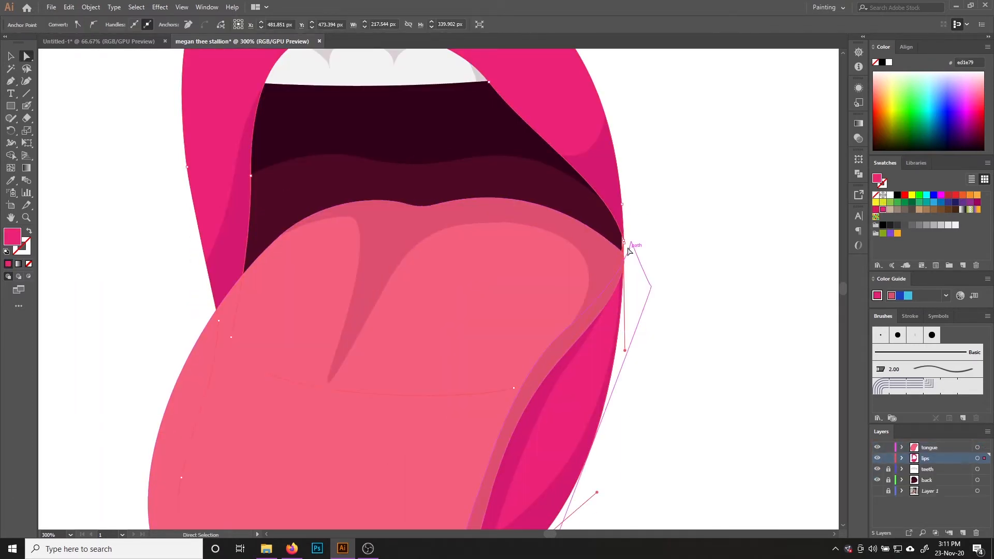
{"action": "left_click", "coordinate": [626, 242]}
{"action": "left_click_drag", "start_coordinate": [642, 238], "coordinate": [624, 254]}
{"action": "key", "text": "ctrl+z"}
{"action": "key", "text": "ctrl+z"}
{"action": "key", "text": "ctrl+z"}
Lock the lips layer, unlock the back layer and select the dark mouth shape's anchor at the right corner
{"action": "left_click", "coordinate": [708, 266]}
{"action": "left_click", "coordinate": [888, 458]}
{"action": "left_click", "coordinate": [889, 480]}
{"action": "left_click", "coordinate": [584, 219]}
{"action": "left_click", "coordinate": [622, 247]}
{"action": "left_click", "coordinate": [614, 303]}
{"action": "left_click", "coordinate": [654, 306]}
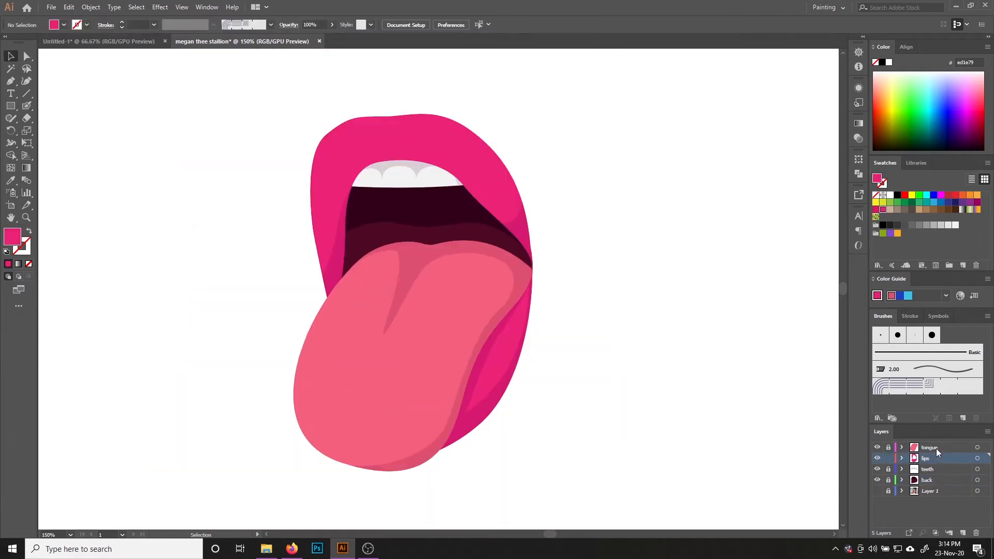
Create a new layer named "hl" above the tongue layer for the highlights
{"action": "left_click", "coordinate": [962, 533]}
{"action": "type", "text": "hl"}
{"action": "key", "text": "Return"}
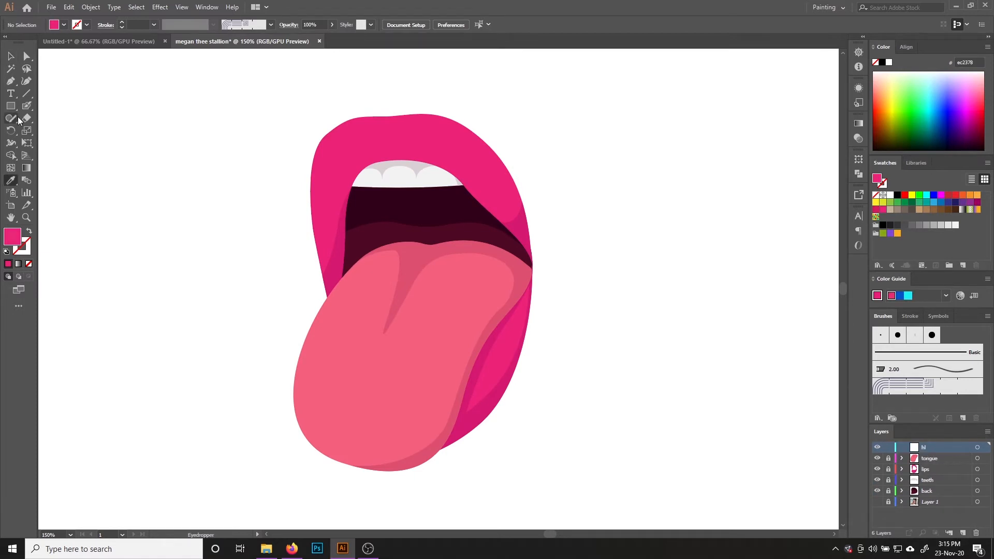
Configure the Blob Brush with a 4 pt size and a pressure variation of 0.8 pt
{"action": "left_click", "coordinate": [26, 105]}
{"action": "double_click", "coordinate": [28, 108]}
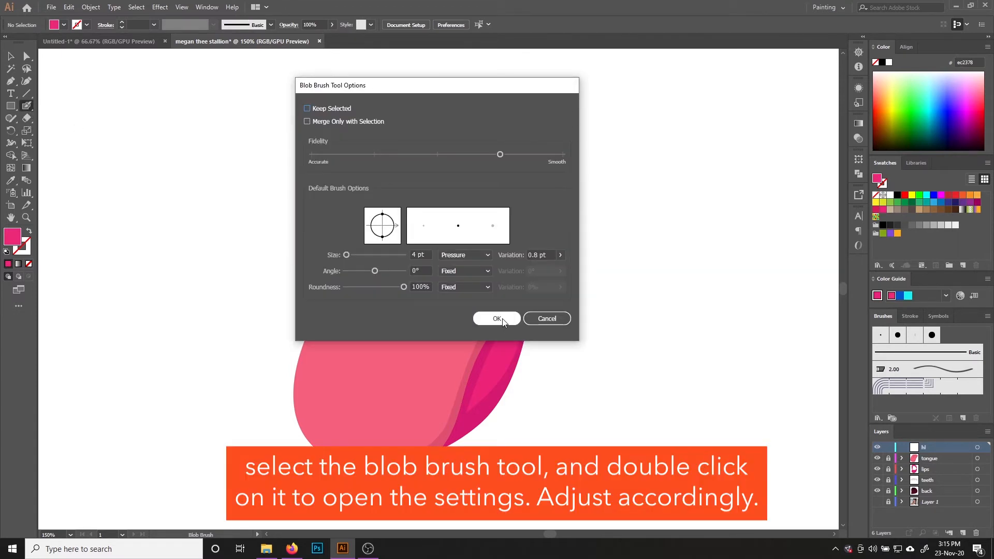
{"action": "left_click", "coordinate": [541, 254]}
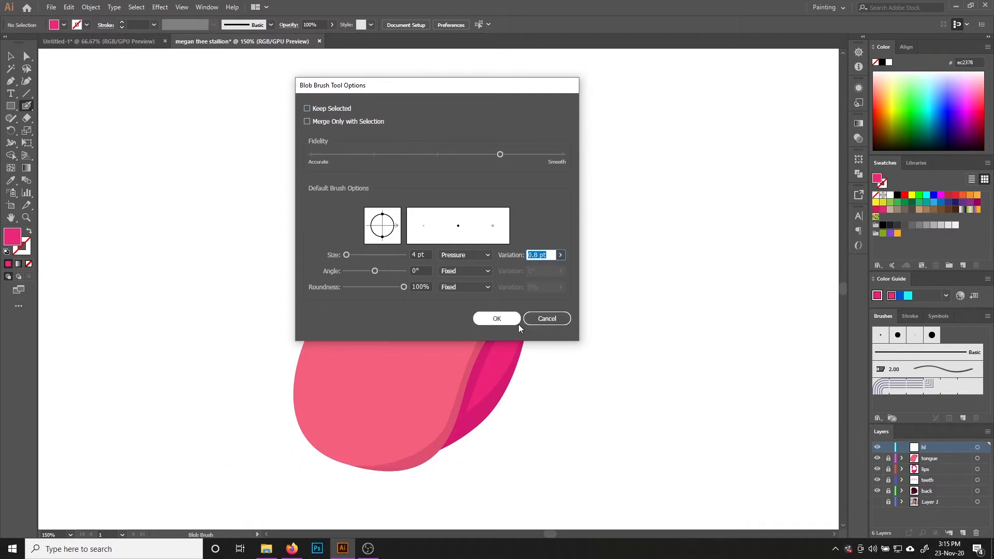
{"action": "left_click", "coordinate": [496, 319]}
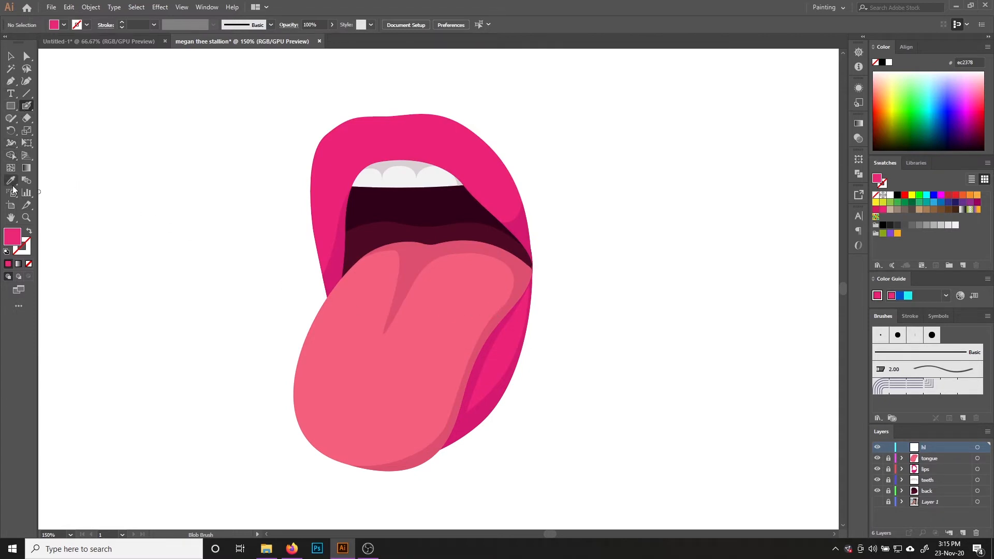
Set the fill to a lighter pink than the lips, ff55a2, for the Blob Brush
{"action": "left_click", "coordinate": [10, 182]}
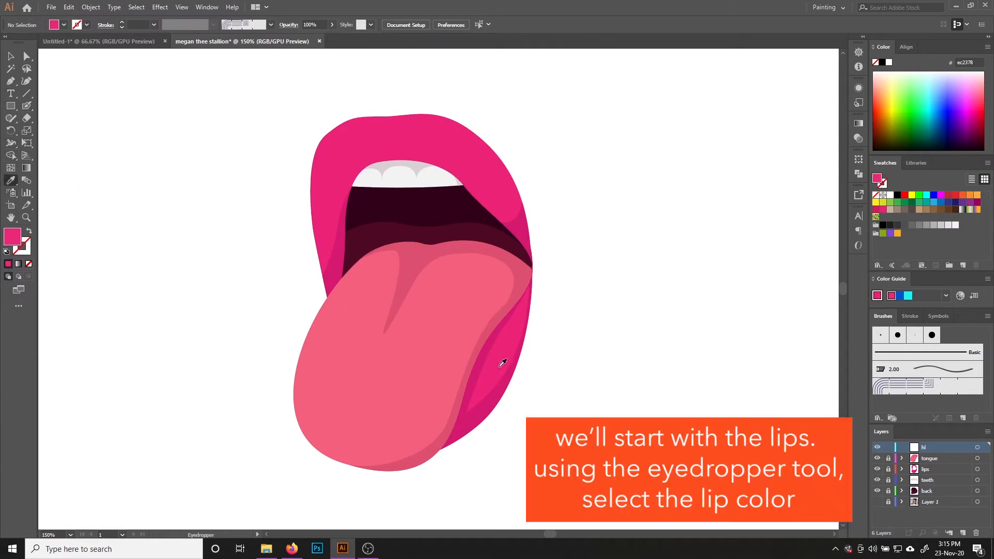
{"action": "key", "text": "shift+b"}
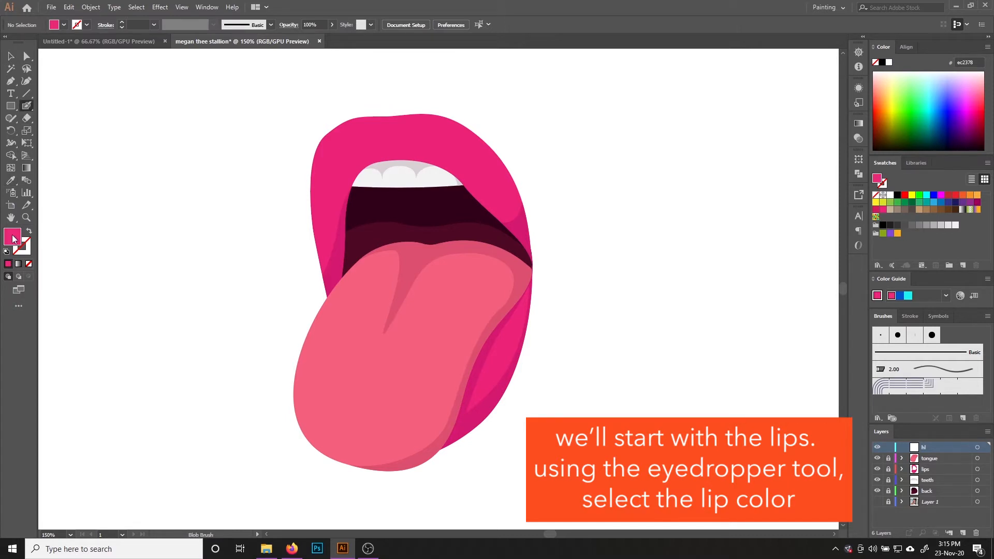
{"action": "double_click", "coordinate": [16, 244]}
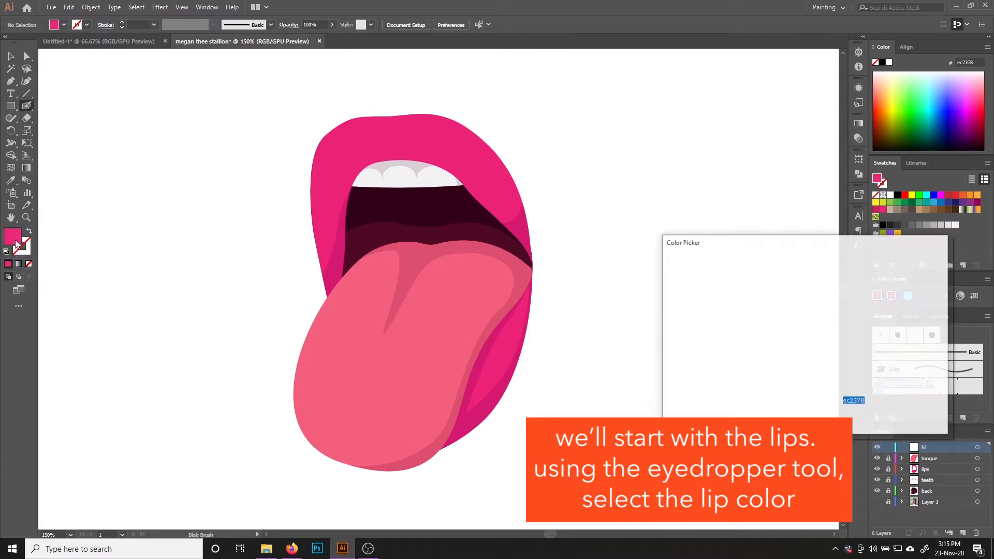
{"action": "left_click_drag", "start_coordinate": [764, 276], "coordinate": [759, 270]}
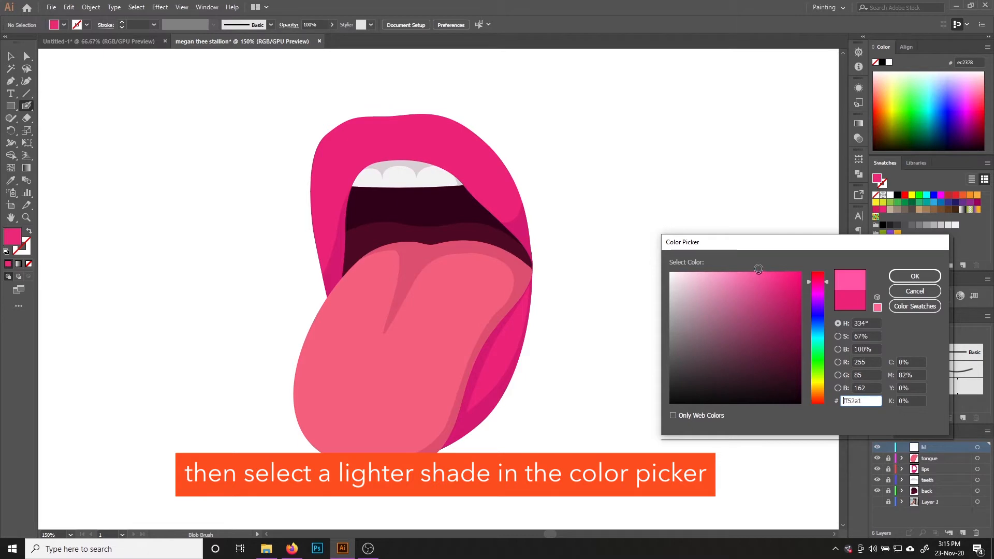
{"action": "left_click", "coordinate": [915, 276]}
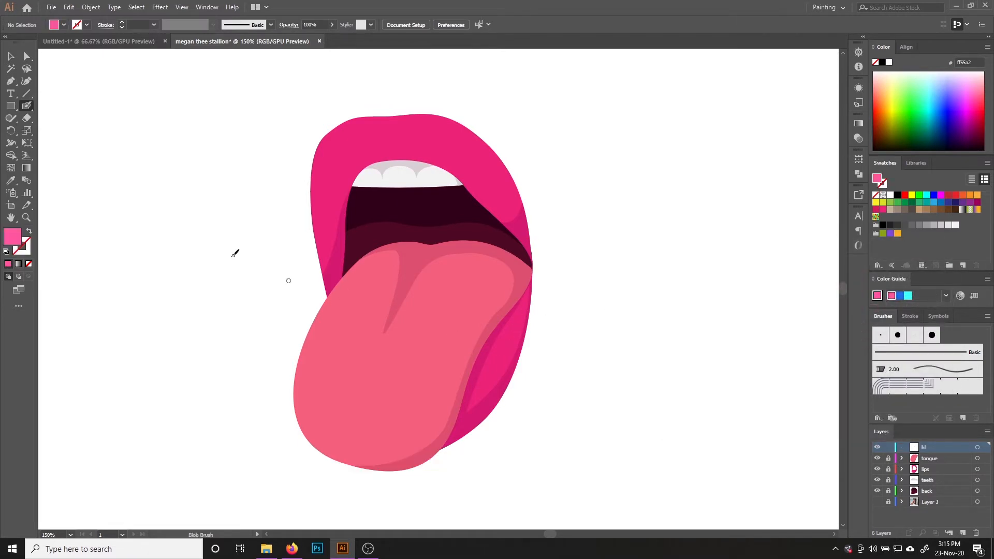
Paint curved highlight strokes and small dots on the upper and lower lips with the Blob Brush
{"action": "left_click", "coordinate": [26, 108]}
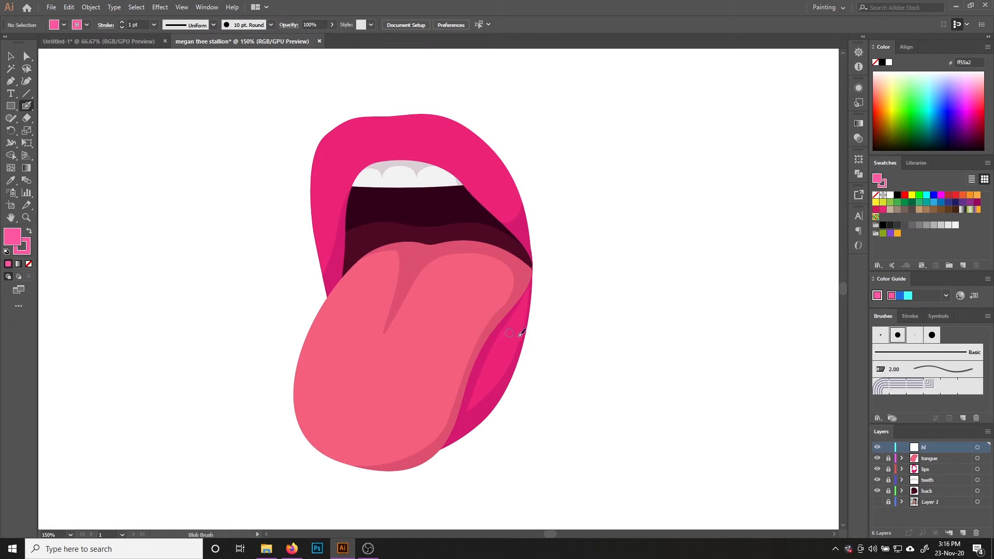
{"action": "left_click_drag", "start_coordinate": [520, 326], "coordinate": [514, 341]}
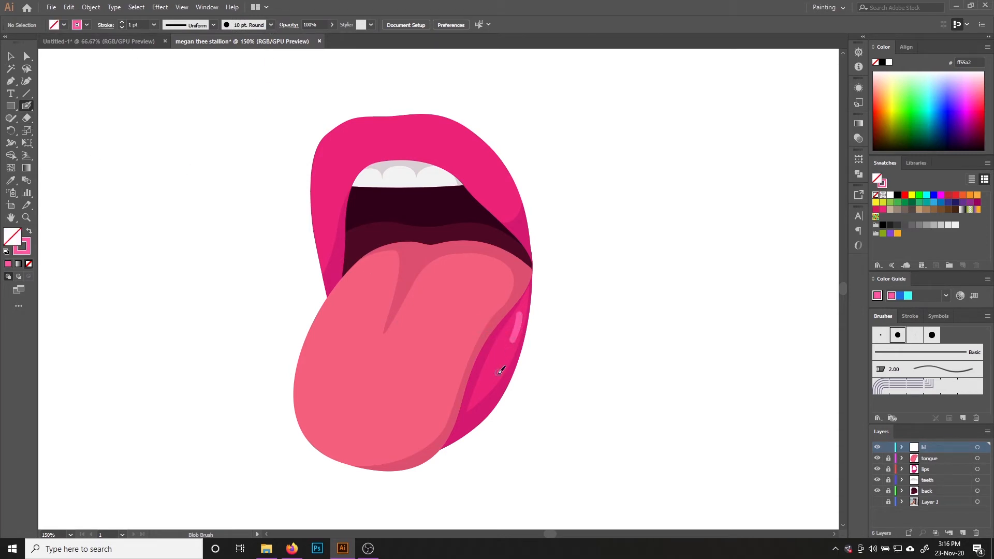
{"action": "left_click", "coordinate": [503, 358]}
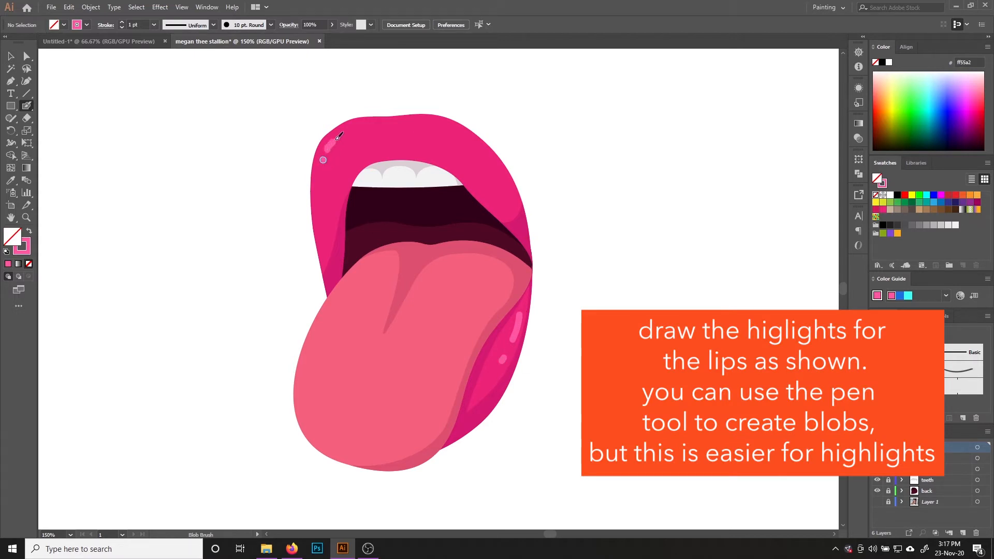
{"action": "mouse_move", "coordinate": [440, 127]}
{"action": "left_mouse_down"}
{"action": "mouse_move", "coordinate": [464, 129]}
{"action": "mouse_move", "coordinate": [490, 156]}
{"action": "left_mouse_up"}
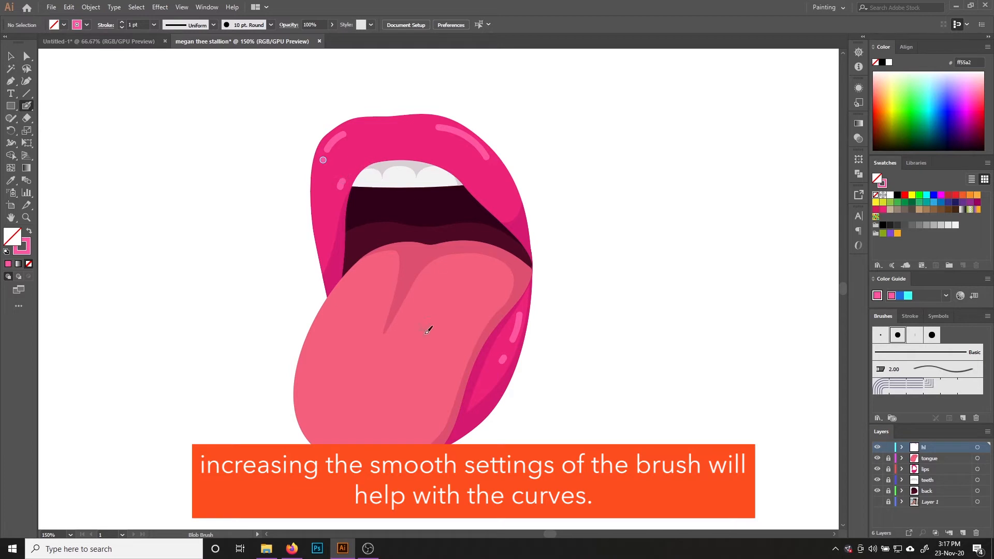
{"action": "left_click_drag", "start_coordinate": [392, 149], "coordinate": [401, 153]}
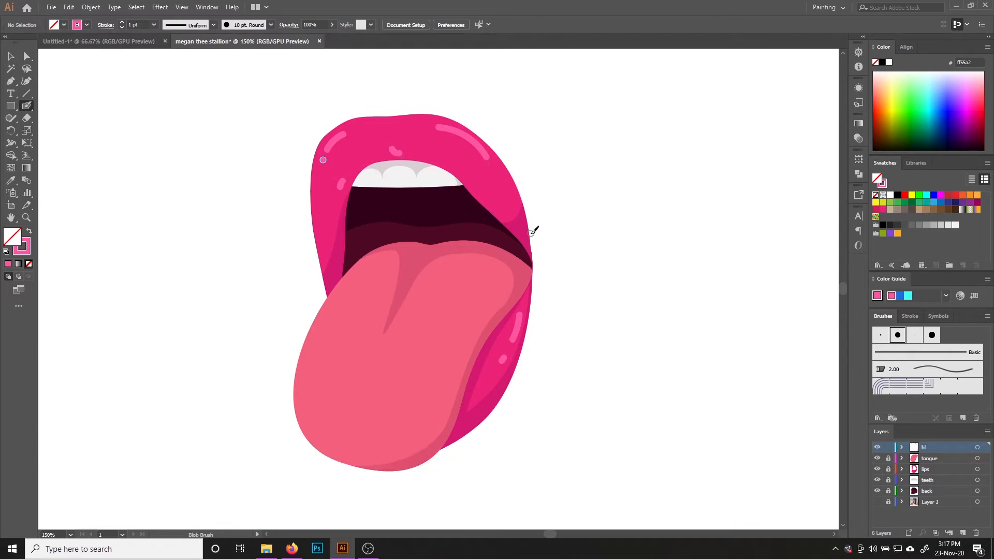
Sample the tongue's colour and lighten the fill to ffb3c5
{"action": "key", "text": "ctrl+minus"}
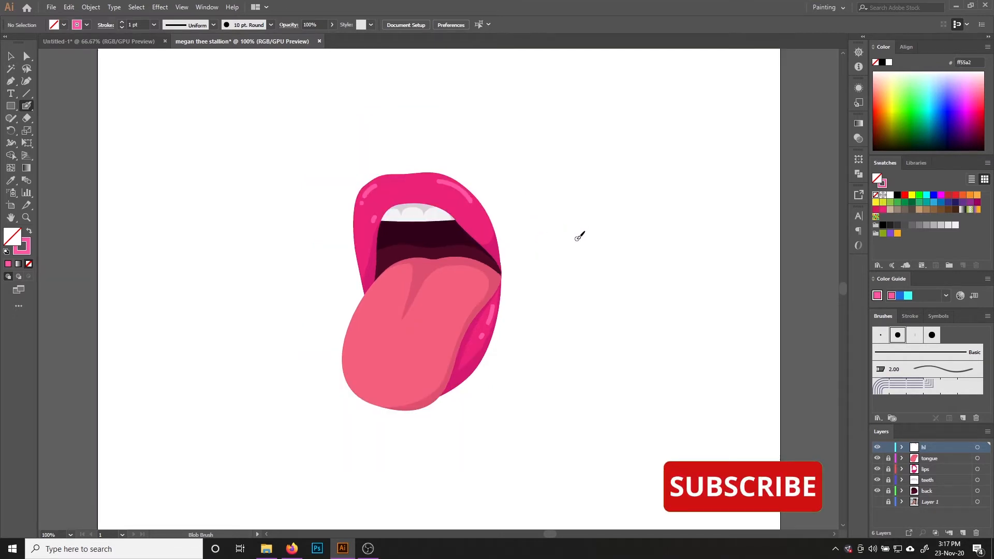
{"action": "key", "text": "ctrl+plus"}
{"action": "key", "text": "i"}
{"action": "left_click", "coordinate": [353, 374]}
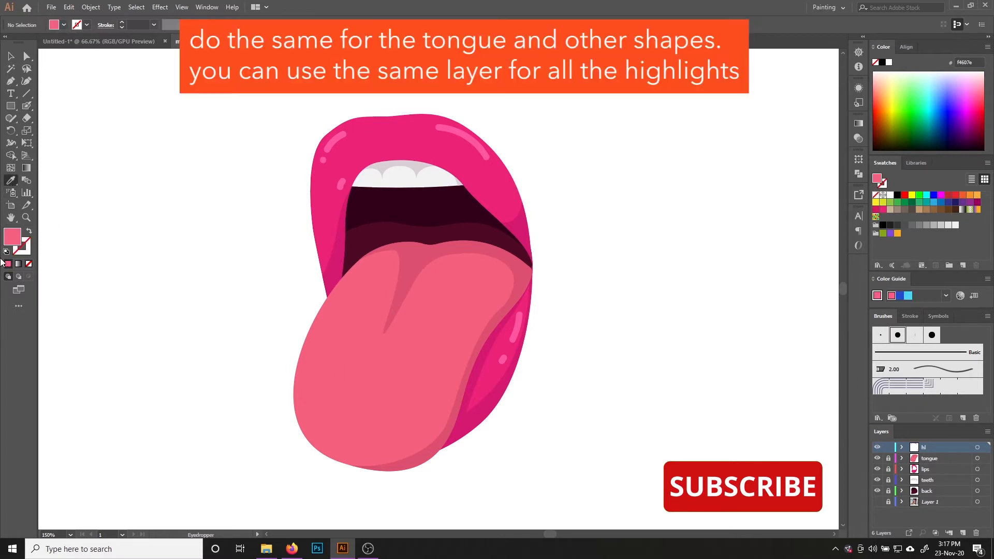
{"action": "double_click", "coordinate": [14, 242]}
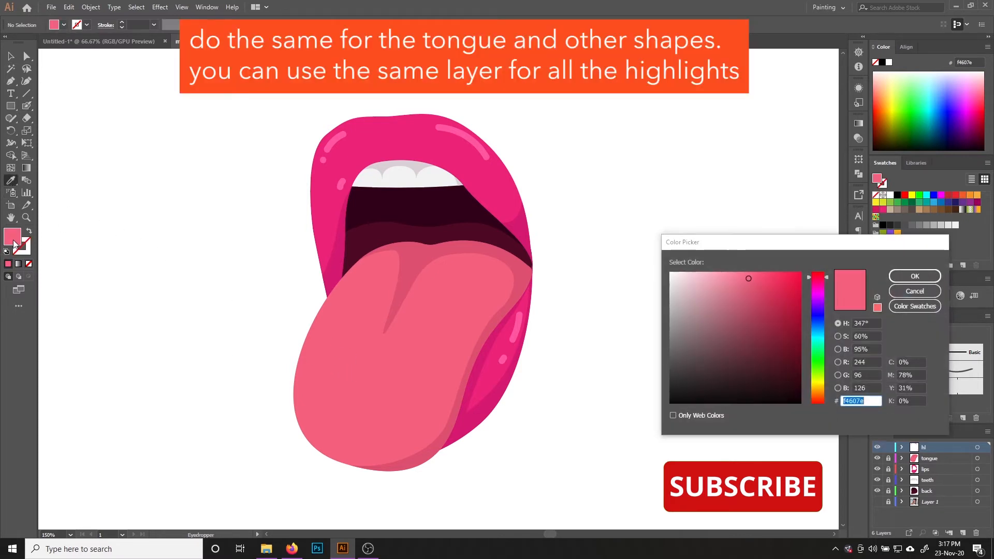
{"action": "left_click", "coordinate": [719, 272]}
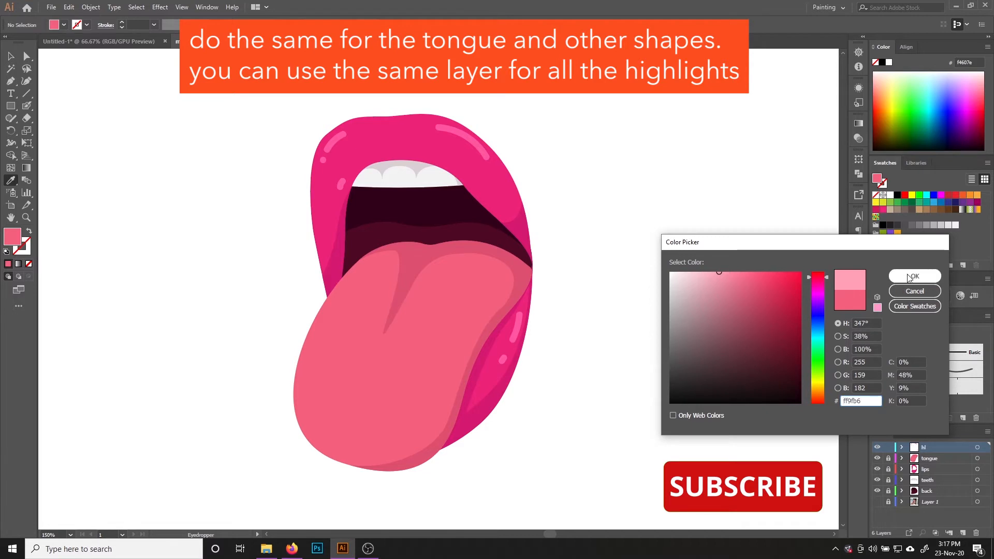
{"action": "left_click", "coordinate": [709, 272]}
{"action": "left_click", "coordinate": [913, 276]}
Paint Blob Brush highlights on the tongue: a long stroke along its left edge and a short one in the centre
{"action": "key", "text": "shift+b"}
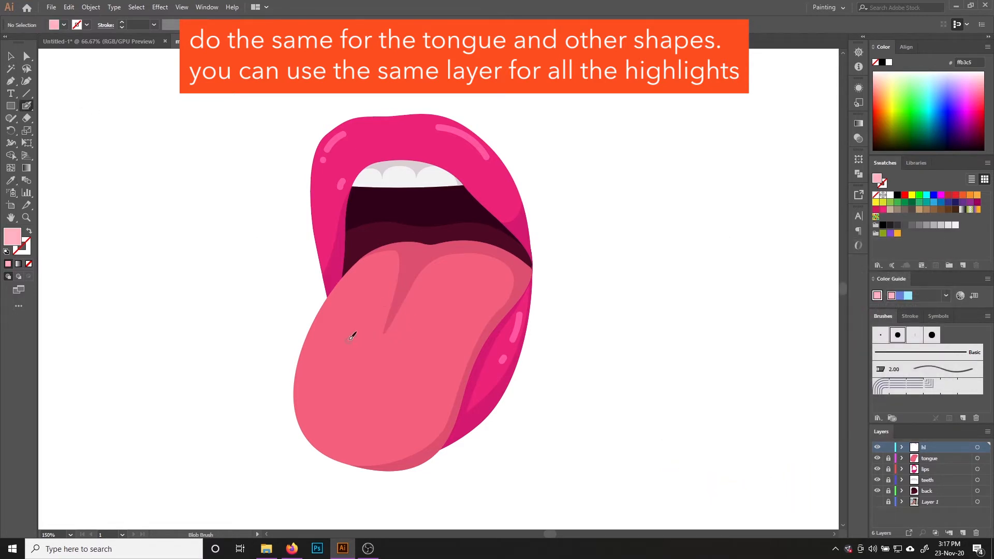
{"action": "left_click_drag", "start_coordinate": [350, 286], "coordinate": [309, 370]}
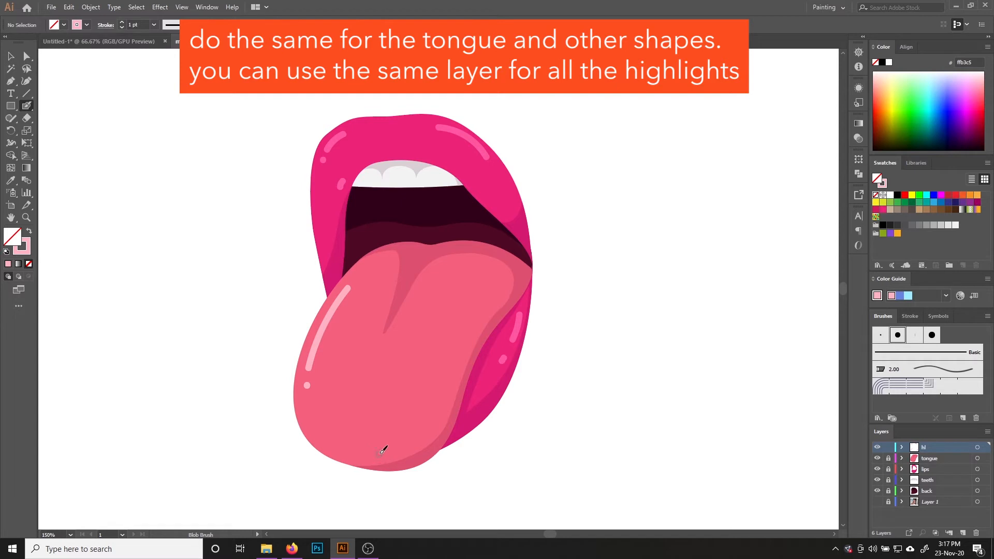
{"action": "left_click_drag", "start_coordinate": [391, 351], "coordinate": [383, 378]}
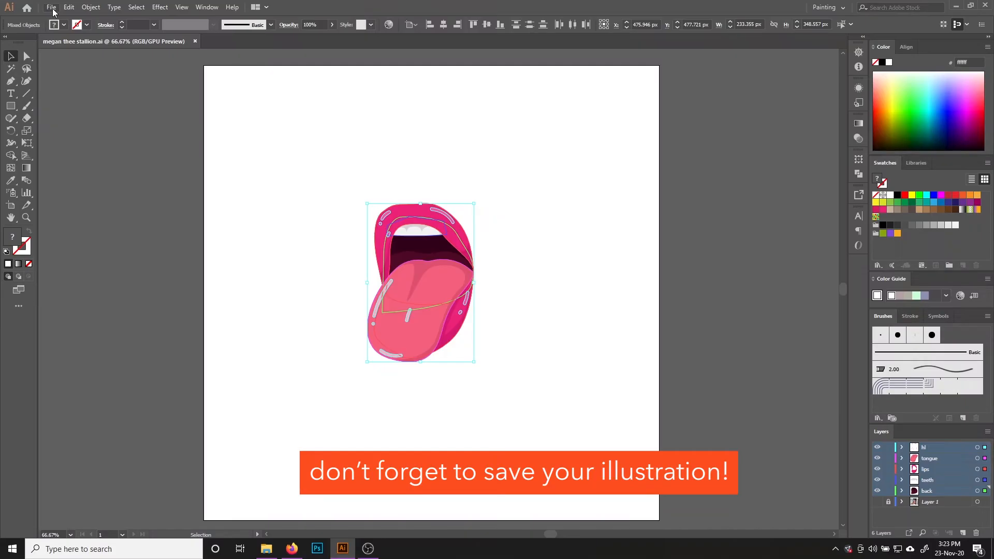
Create a new 1000 x 1000 px document named "megan logo"
{"action": "left_click", "coordinate": [69, 7]}
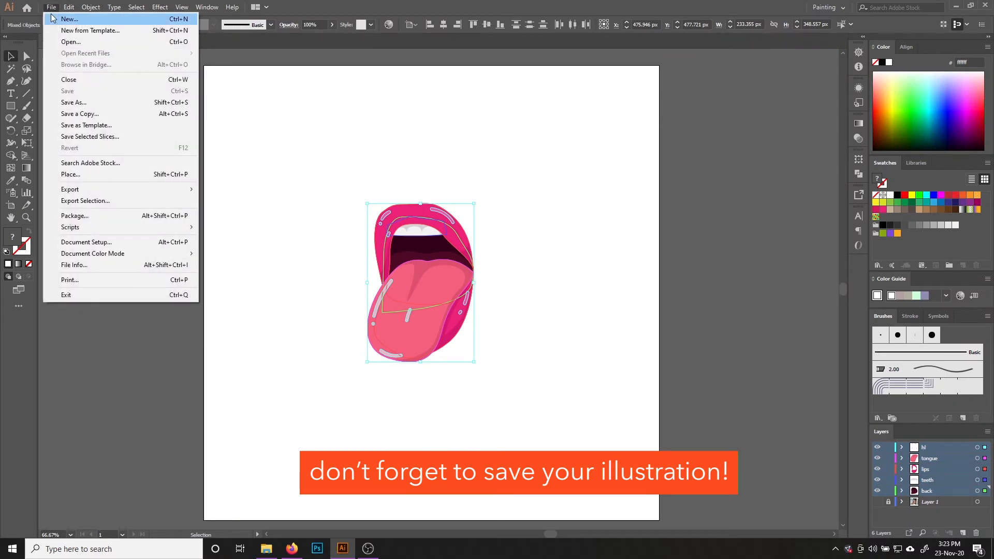
{"action": "left_click", "coordinate": [51, 19]}
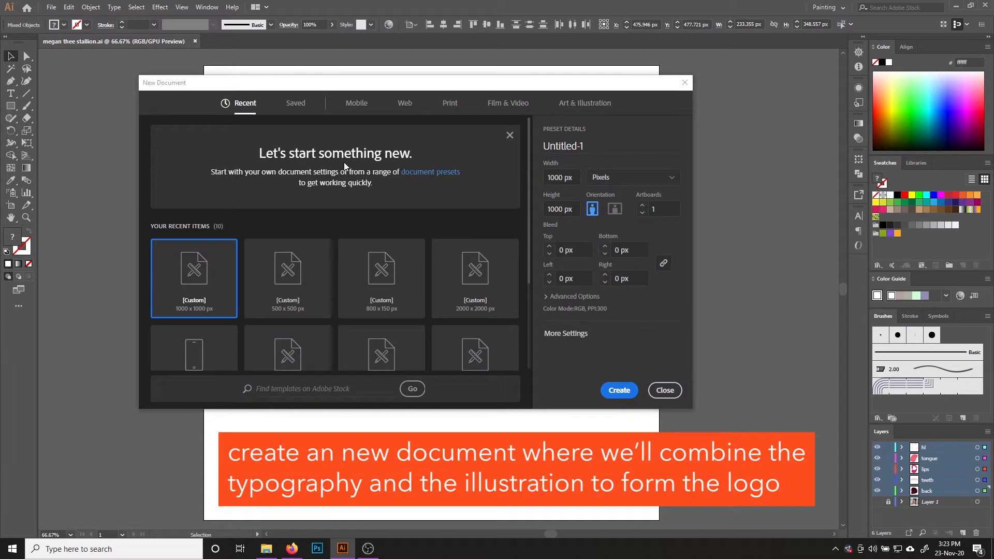
{"action": "double_click", "coordinate": [586, 147]}
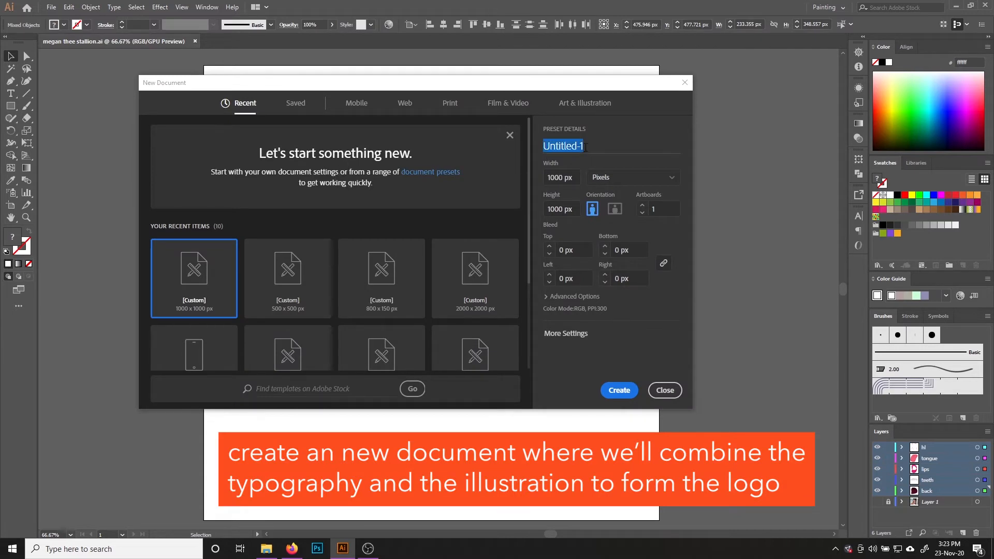
{"action": "type", "text": "megan logo"}
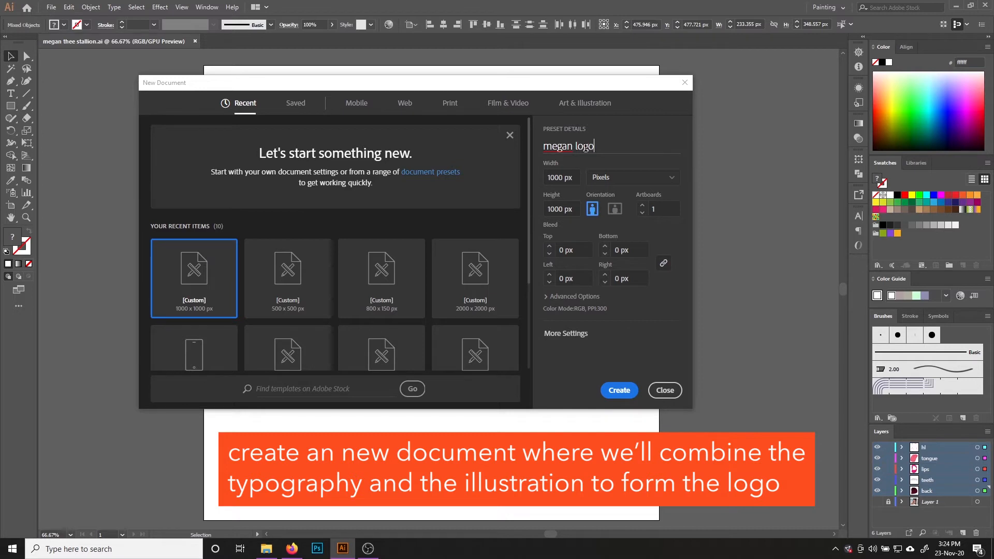
{"action": "left_click", "coordinate": [624, 391]}
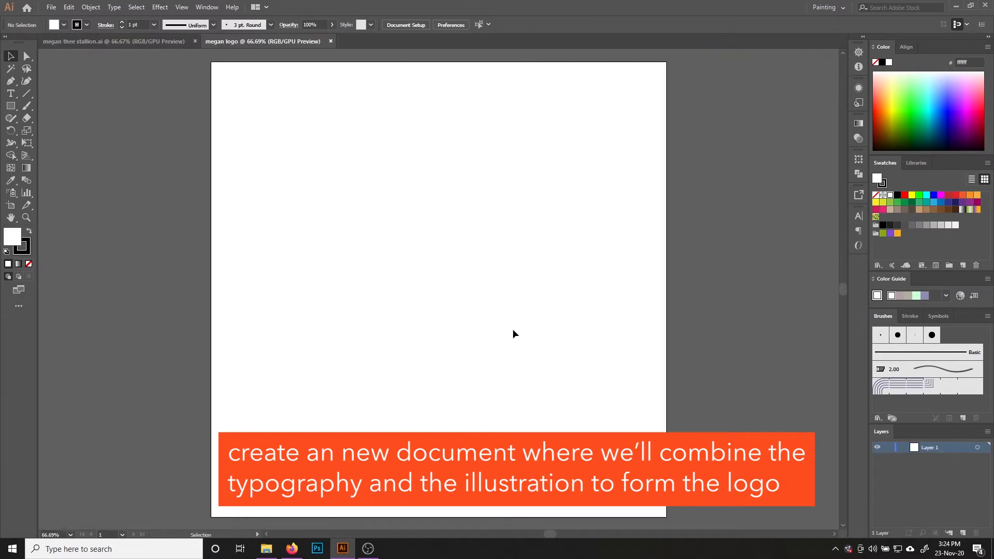
Paste the copied mouth illustration into the new document and group all its shapes
{"action": "key", "text": "ctrl+v"}
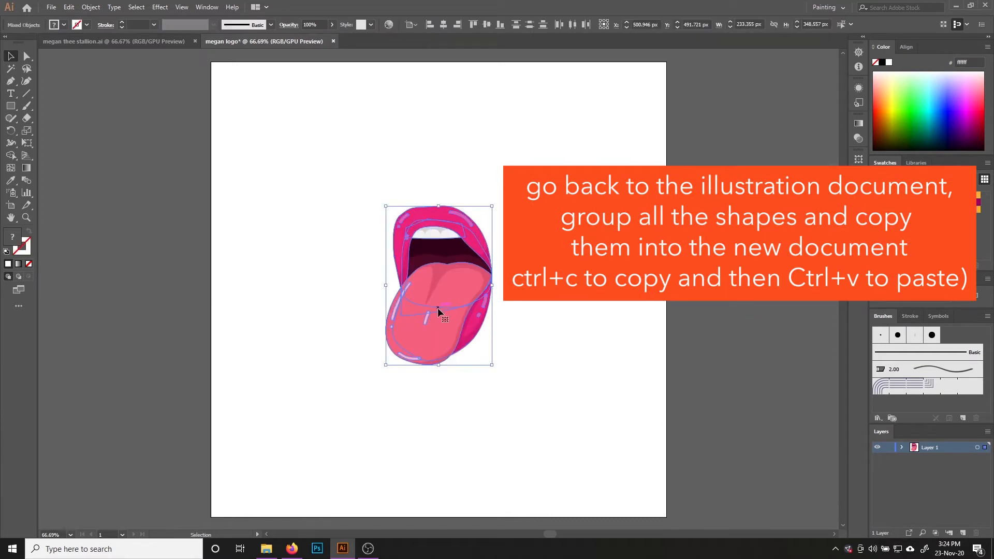
{"action": "right_click", "coordinate": [438, 308]}
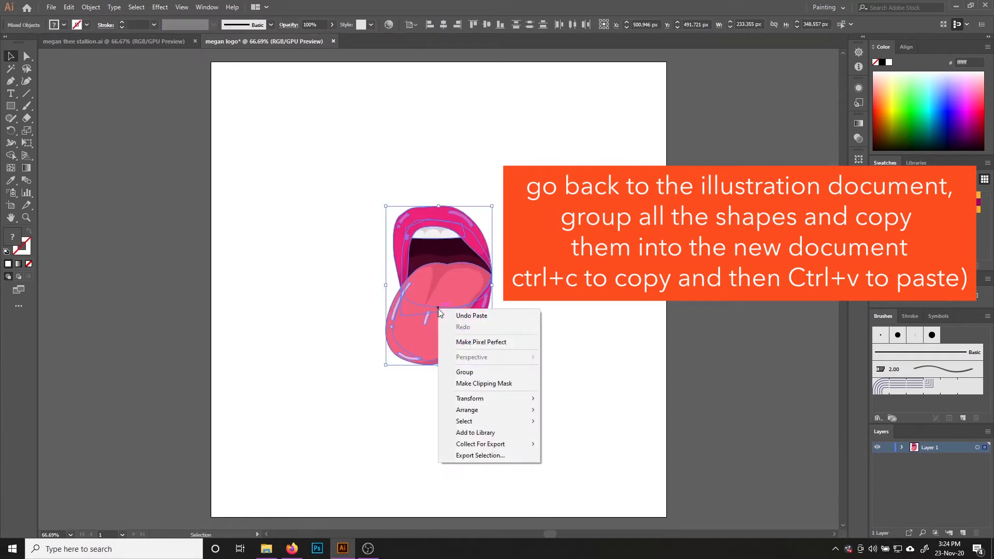
{"action": "left_click", "coordinate": [507, 369]}
{"action": "left_click", "coordinate": [554, 370]}
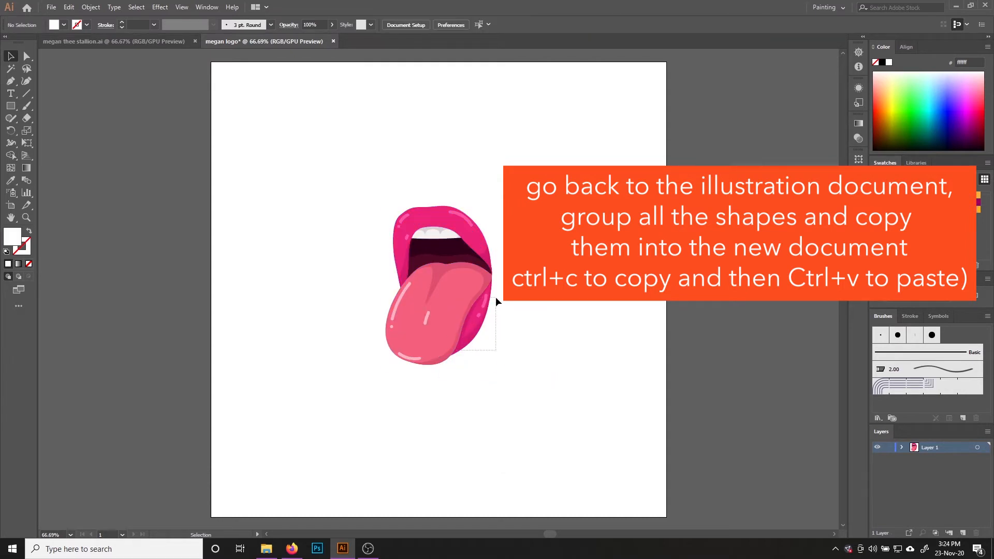
Move the mouth group to the upper right part of the artboard and leave it selected
{"action": "left_click", "coordinate": [432, 339]}
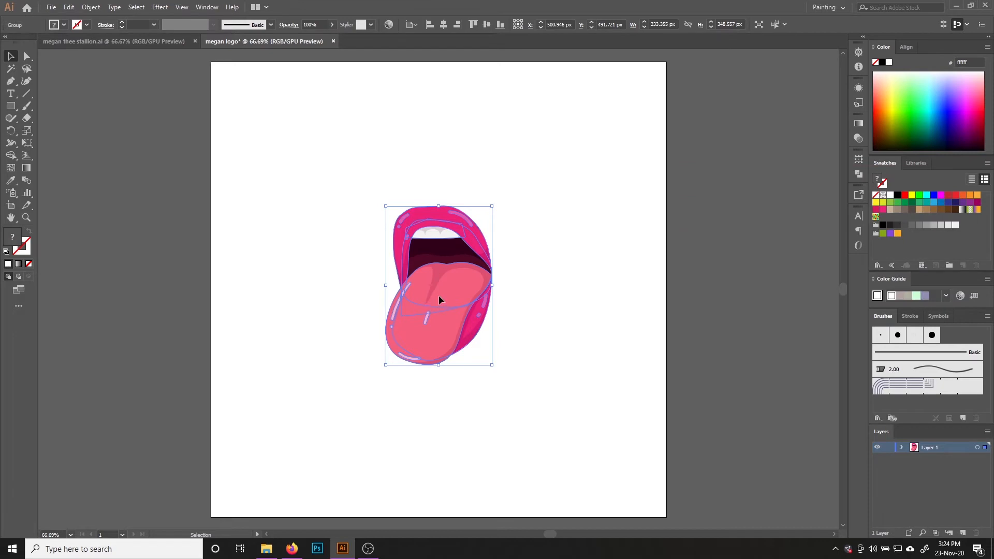
{"action": "left_click_drag", "start_coordinate": [462, 341], "coordinate": [538, 306]}
{"action": "left_click", "coordinate": [470, 311]}
{"action": "left_click", "coordinate": [444, 316]}
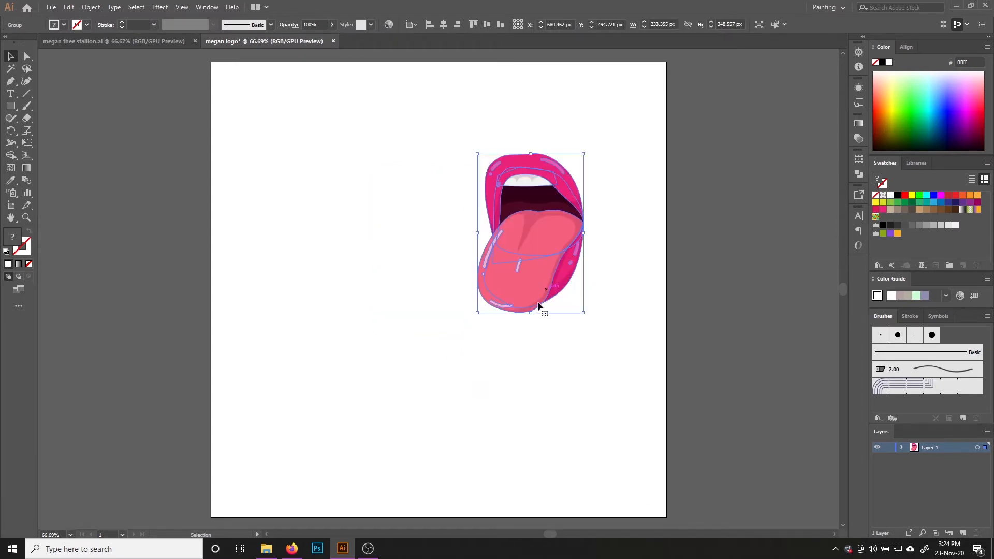
{"action": "left_click", "coordinate": [568, 372]}
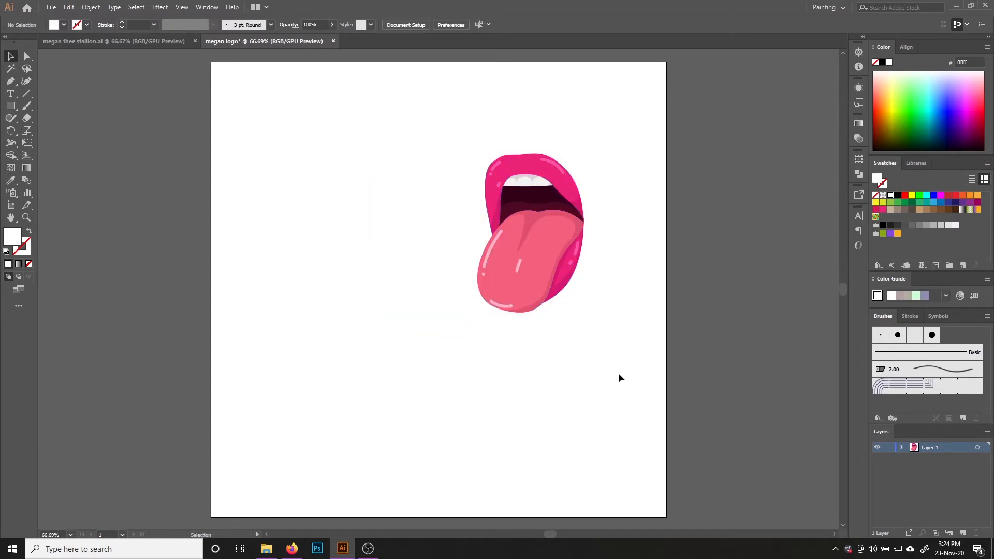
{"action": "left_click", "coordinate": [528, 291]}
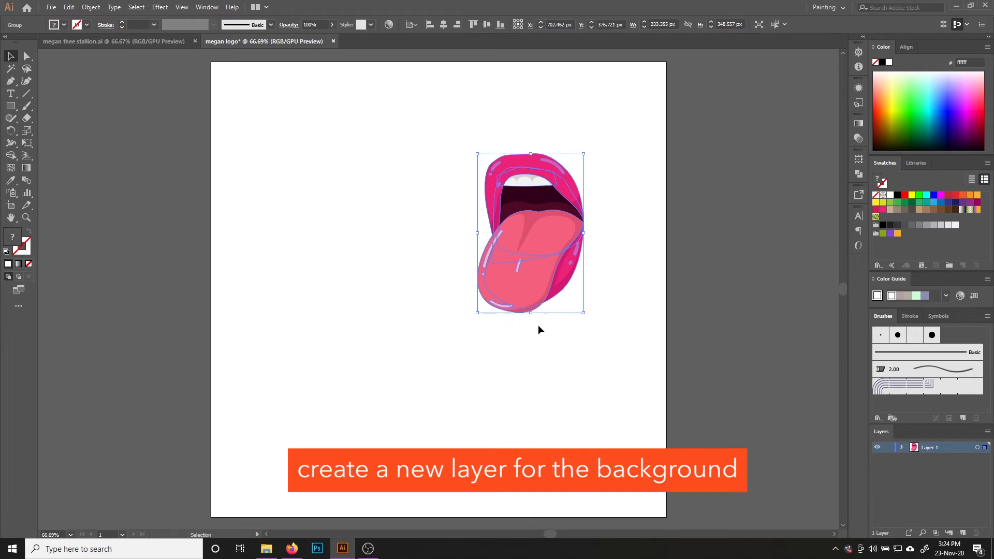
Create a new layer beneath the mouth layer and draw a 1000 x 1000 px background rectangle covering the artboard
{"action": "left_click", "coordinate": [963, 534]}
{"action": "left_click_drag", "start_coordinate": [933, 450], "coordinate": [936, 471]}
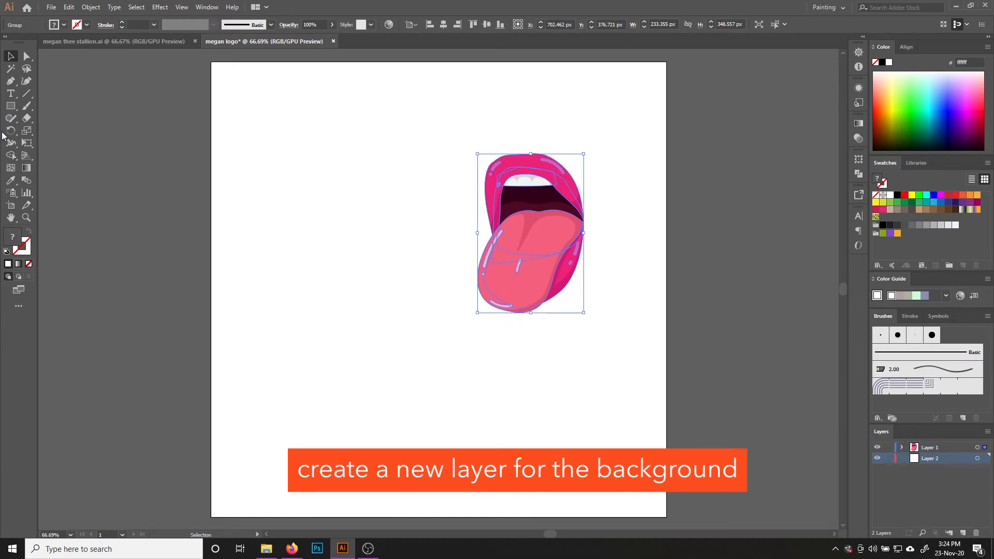
{"action": "left_click", "coordinate": [10, 106]}
{"action": "left_click_drag", "start_coordinate": [211, 63], "coordinate": [667, 516]}
{"action": "key", "text": "v"}
Fill the background rectangle with the yellow #ffe655
{"action": "double_click", "coordinate": [15, 239]}
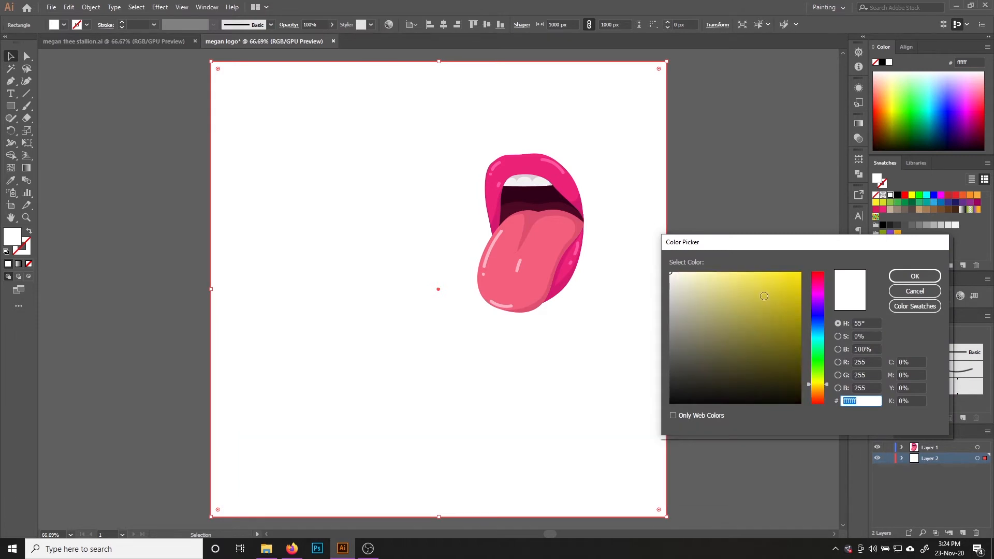
{"action": "left_click_drag", "start_coordinate": [790, 294], "coordinate": [817, 263]}
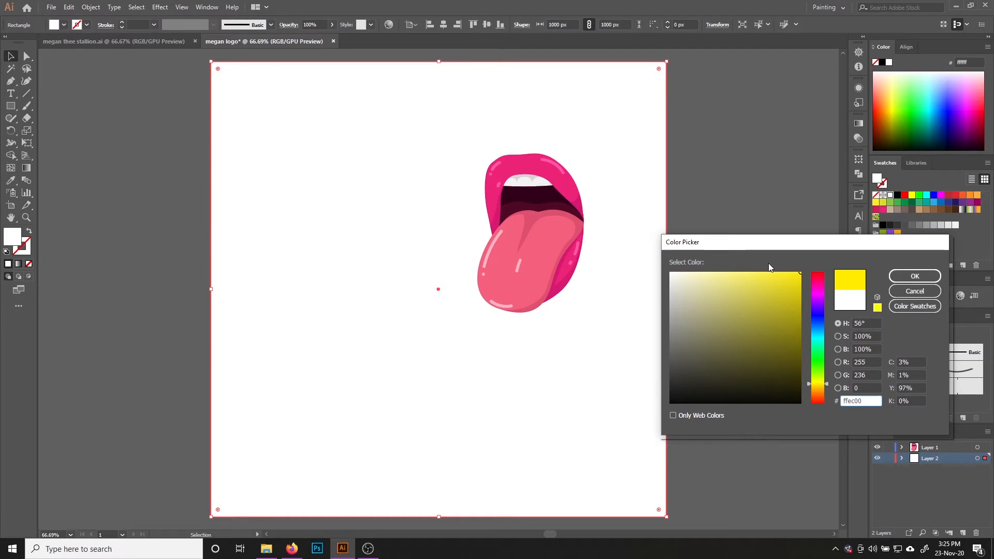
{"action": "left_click", "coordinate": [818, 385]}
{"action": "mouse_move", "coordinate": [764, 274]}
{"action": "left_mouse_down"}
{"action": "mouse_move", "coordinate": [732, 282]}
{"action": "mouse_move", "coordinate": [744, 266]}
{"action": "mouse_move", "coordinate": [758, 272]}
{"action": "left_mouse_up"}
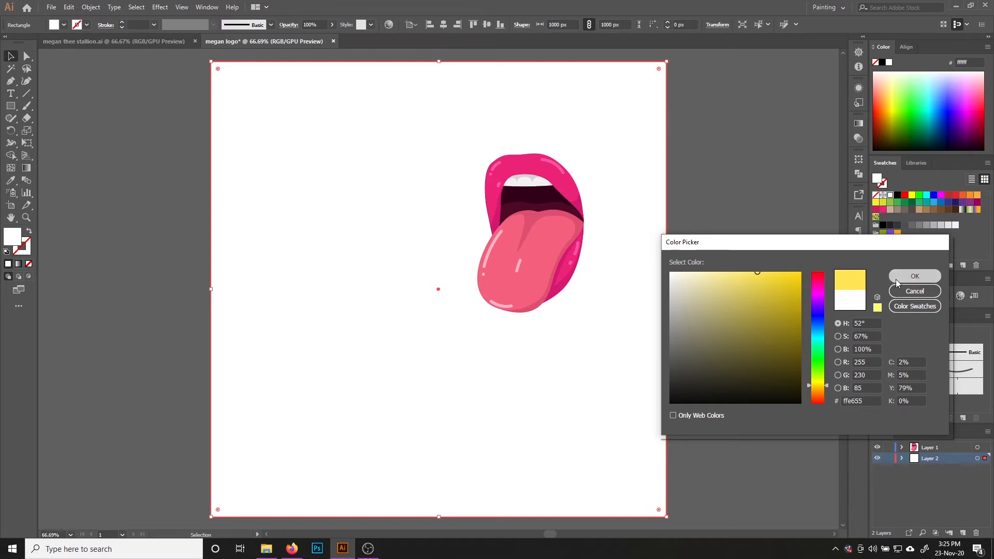
{"action": "left_click", "coordinate": [912, 277]}
{"action": "left_click", "coordinate": [699, 352]}
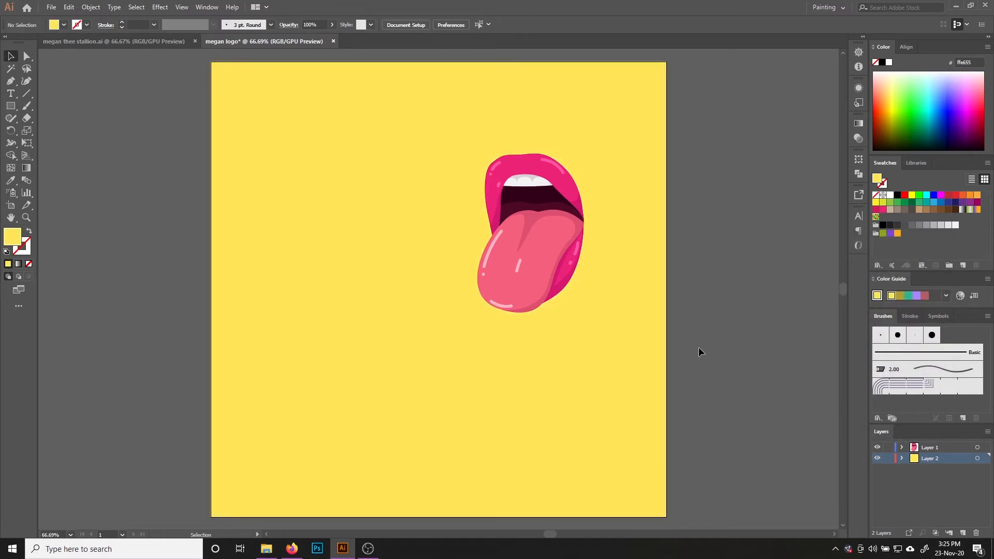
Lock the background layer, rename the mouth layer "aahh" and add a new layer above it for the text
{"action": "left_click", "coordinate": [582, 420]}
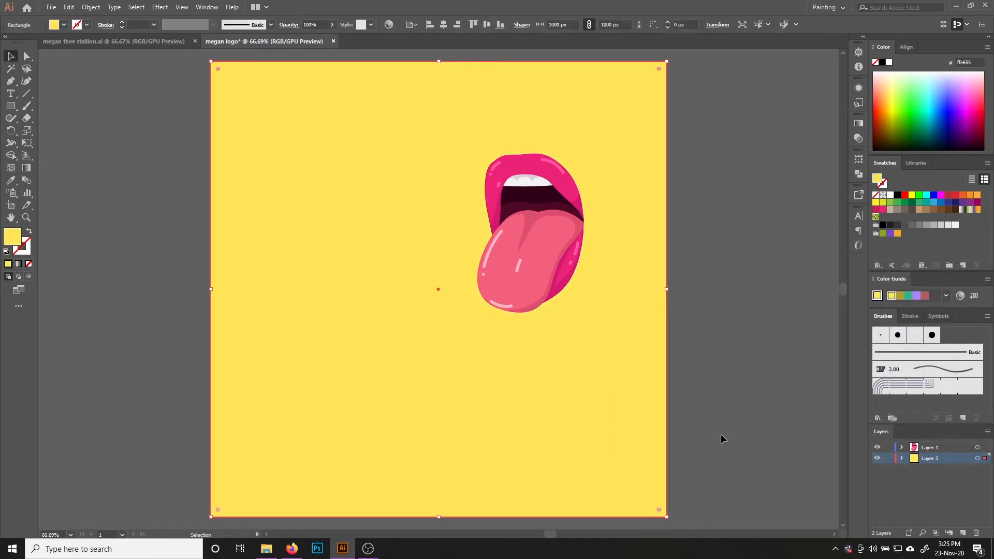
{"action": "left_click", "coordinate": [889, 459]}
{"action": "left_click", "coordinate": [933, 449]}
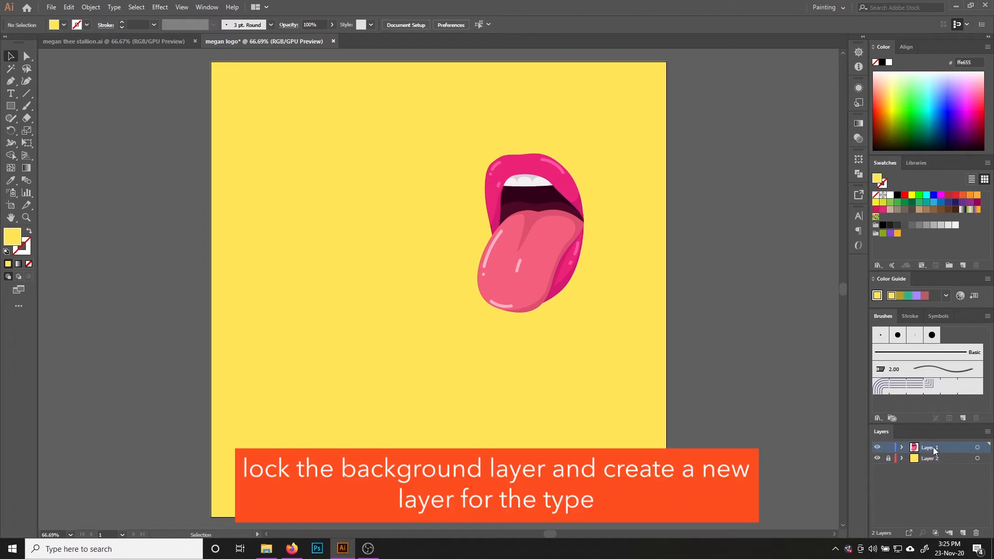
{"action": "double_click", "coordinate": [934, 448]}
{"action": "left_click", "coordinate": [964, 532]}
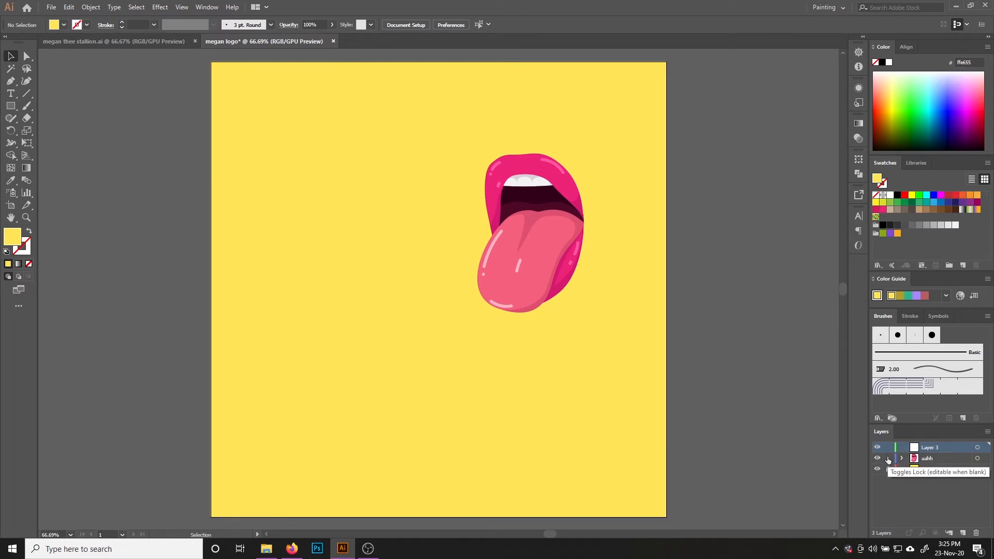
Prepare the Type tool with a black fill and the Autolova font
{"action": "left_click", "coordinate": [4, 94]}
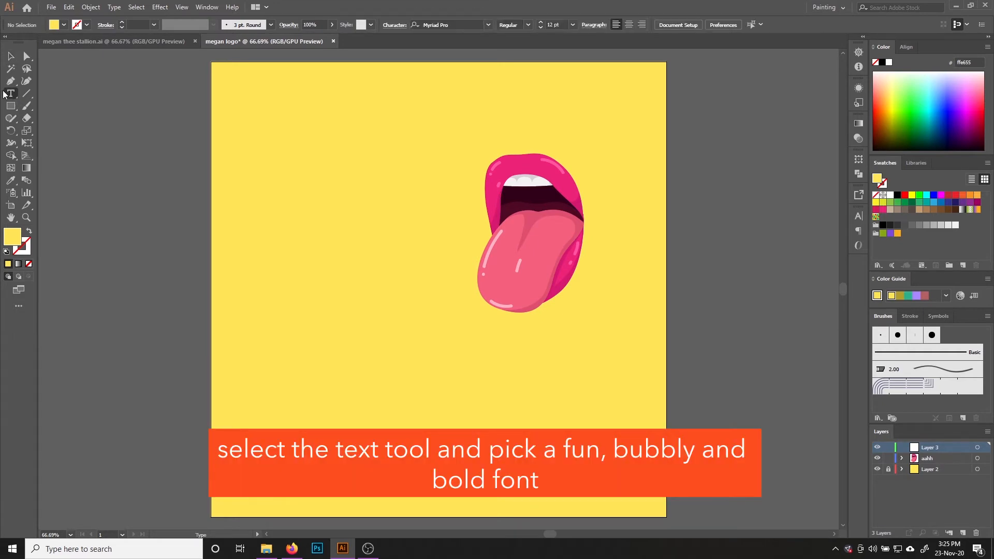
{"action": "left_click", "coordinate": [884, 226]}
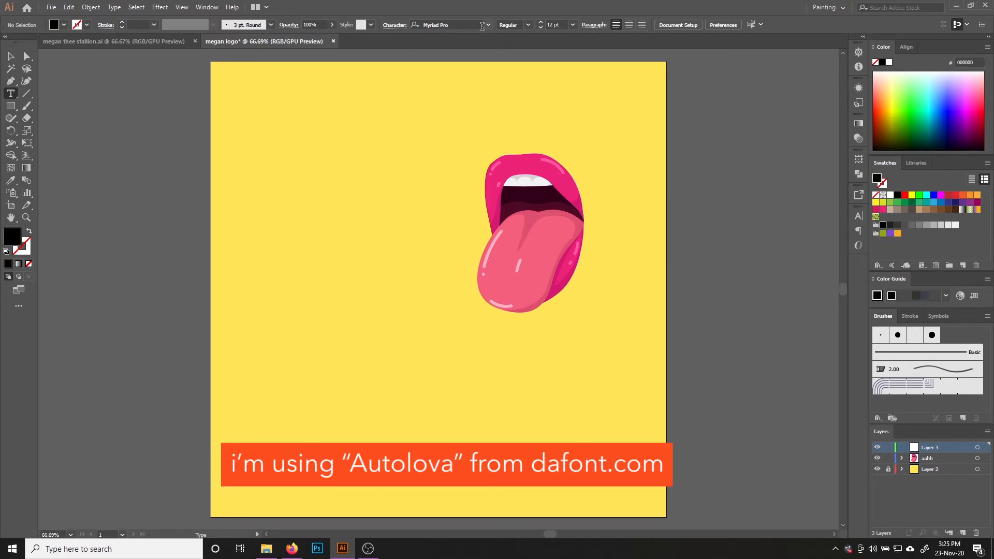
{"action": "left_click", "coordinate": [461, 27]}
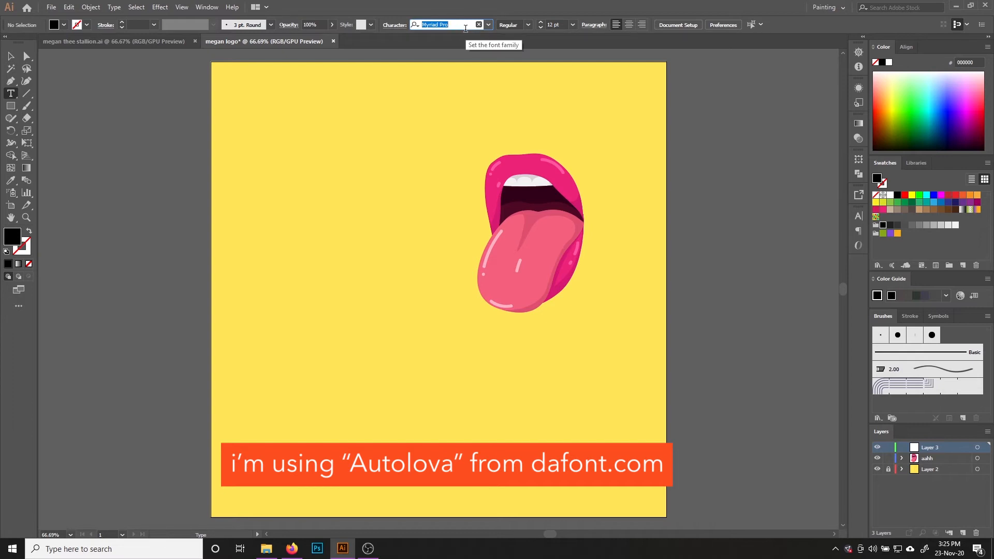
{"action": "type", "text": "au"}
{"action": "key", "text": "BackSpace"}
{"action": "type", "text": "lov"}
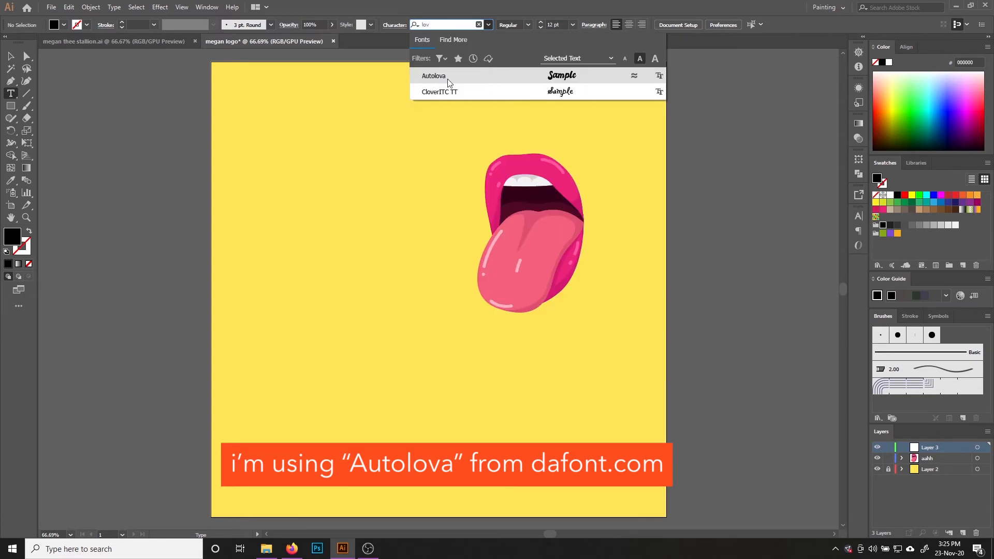
{"action": "left_click", "coordinate": [448, 78]}
Place a placeholder text object beside the mouth and scale it up to about 97 pt
{"action": "left_click", "coordinate": [303, 268]}
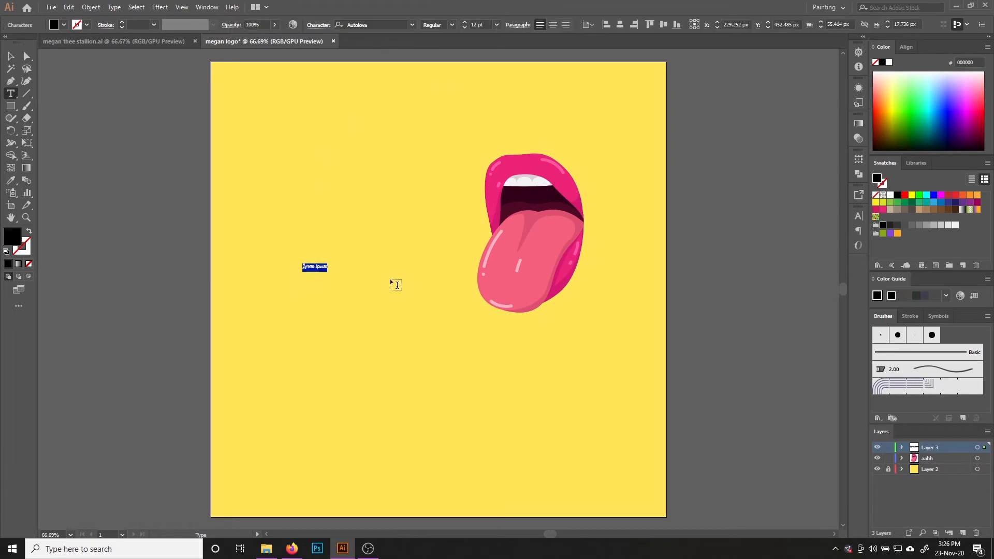
{"action": "left_click", "coordinate": [10, 56]}
{"action": "left_click_drag", "start_coordinate": [332, 275], "coordinate": [507, 381]}
{"action": "left_click_drag", "start_coordinate": [434, 298], "coordinate": [375, 243]}
Replace the placeholder text with "Megan"
{"action": "left_click", "coordinate": [10, 93]}
{"action": "left_click_drag", "start_coordinate": [450, 238], "coordinate": [196, 241]}
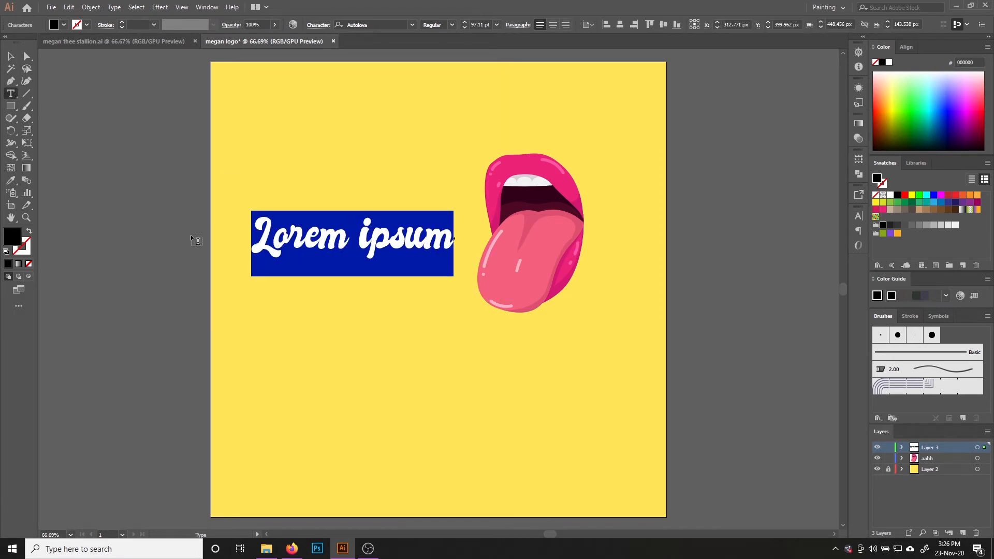
{"action": "type", "text": "m"}
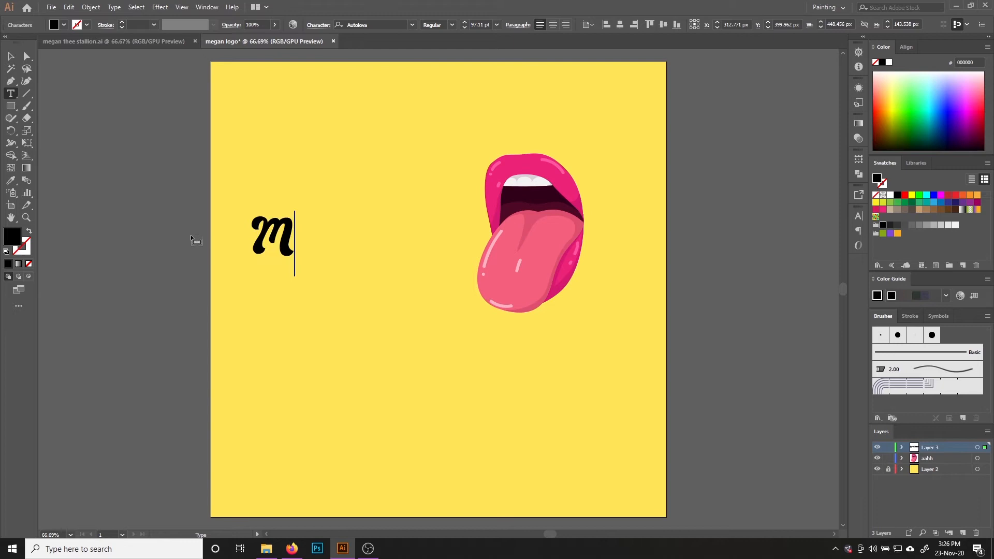
{"action": "type", "text": "egha"}
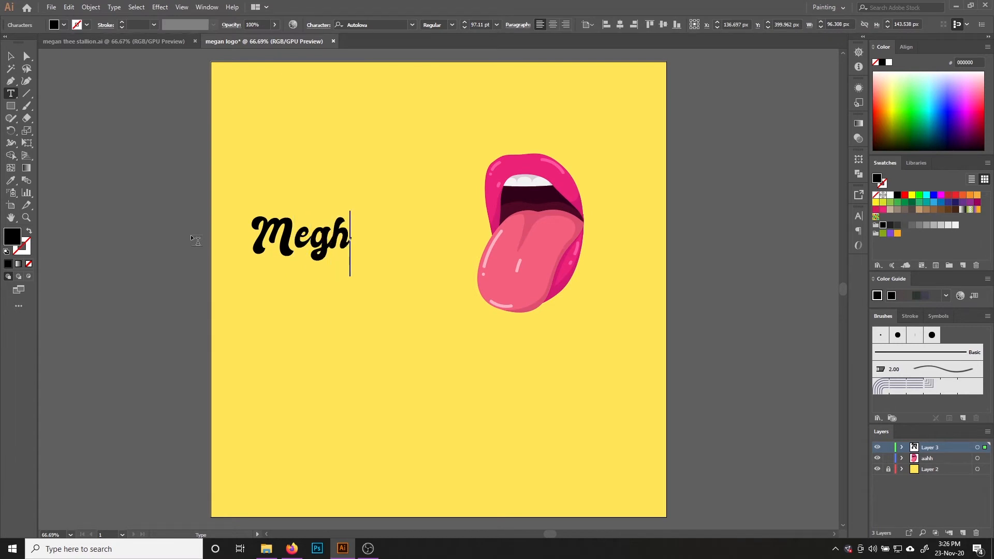
{"action": "key", "text": "BackSpace"}
{"action": "key", "text": "BackSpace"}
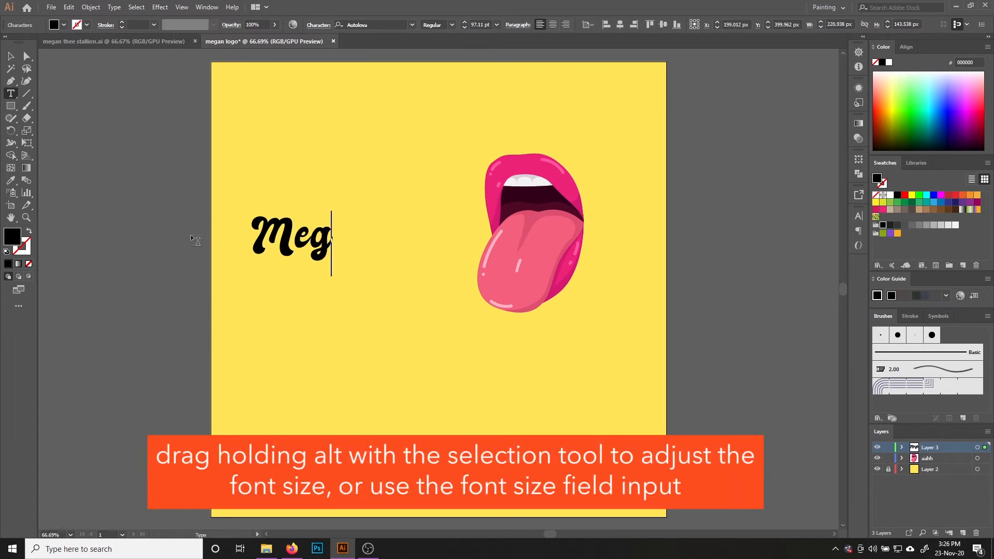
{"action": "type", "text": "an"}
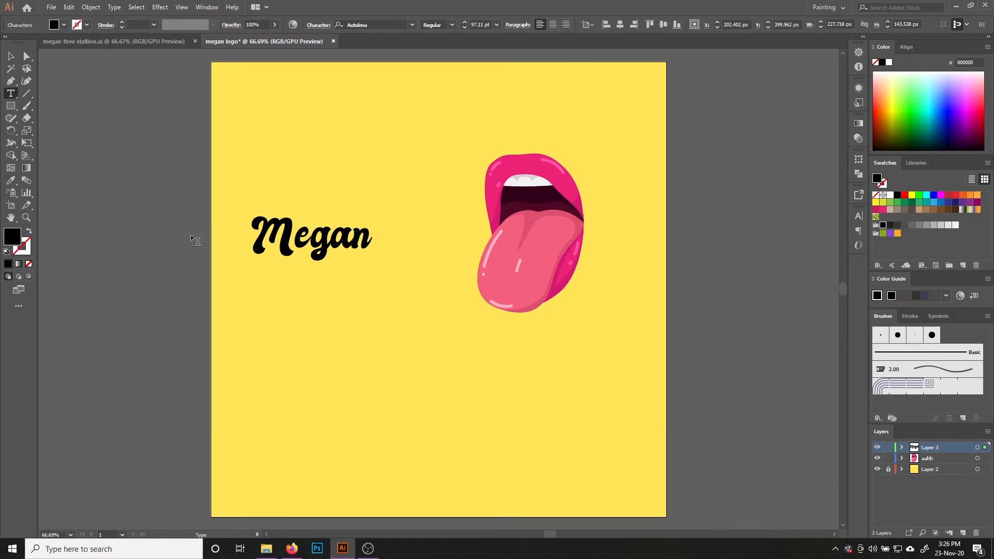
Enlarge the word Megan to about 170 pt and position it beside the upper part of the mouth
{"action": "left_click", "coordinate": [10, 56]}
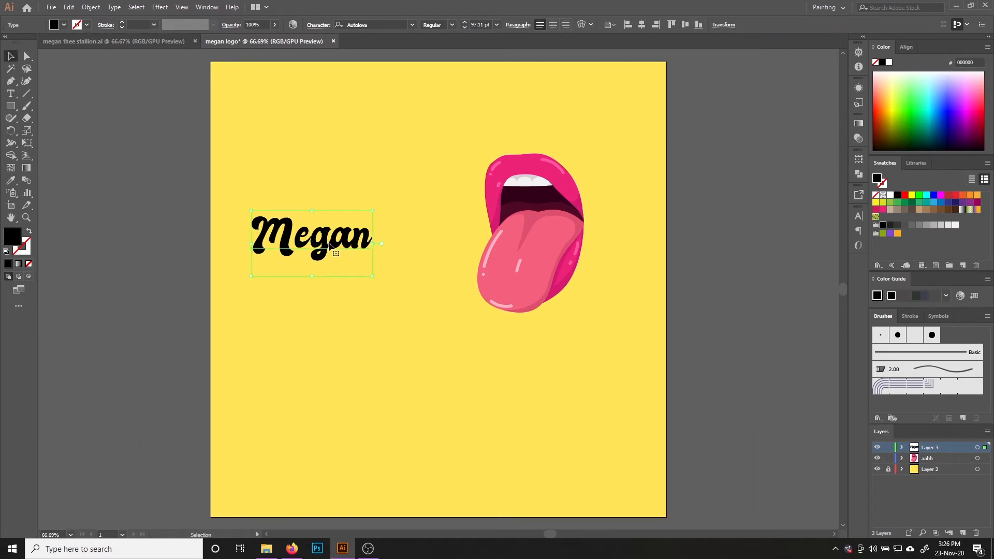
{"action": "left_click_drag", "start_coordinate": [330, 246], "coordinate": [347, 203]}
{"action": "left_click_drag", "start_coordinate": [386, 233], "coordinate": [477, 282]}
{"action": "left_click_drag", "start_coordinate": [415, 227], "coordinate": [398, 204]}
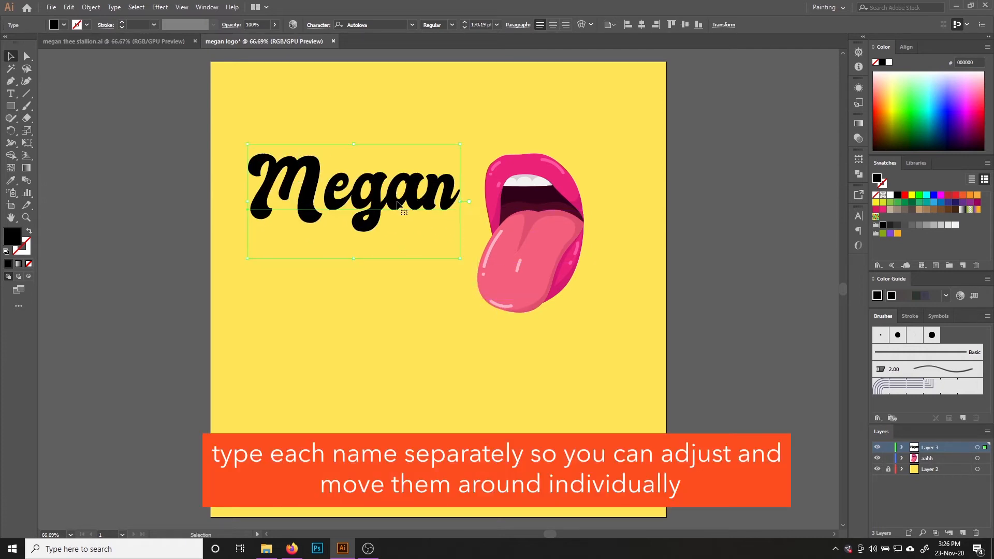
Recolour the word Megan with the pink #ff55a2 sampled from the upper lip using the Eyedropper
{"action": "left_click", "coordinate": [10, 181]}
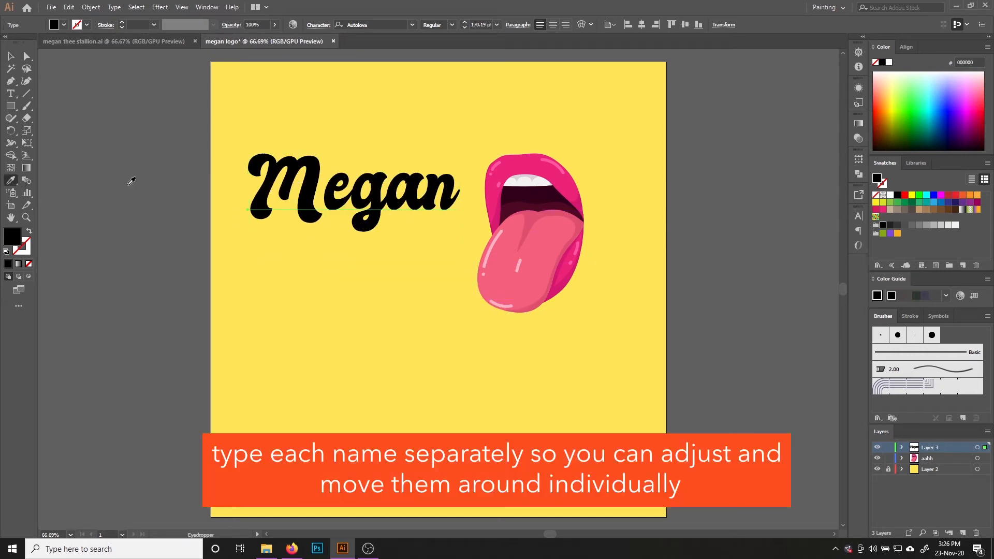
{"action": "left_click", "coordinate": [523, 154]}
{"action": "key", "text": "ctrl+z"}
{"action": "key", "text": "ctrl+shift+z"}
{"action": "key", "text": "ctrl+z"}
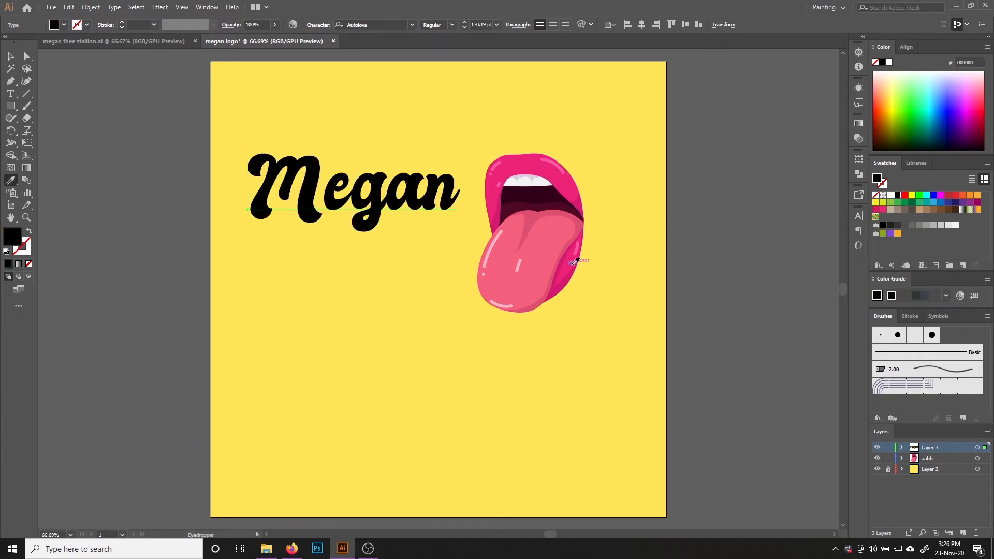
{"action": "left_click", "coordinate": [520, 159]}
Duplicate the word Megan directly below itself and change the copy's text to "Thee"
{"action": "left_click", "coordinate": [14, 61]}
{"action": "left_click_drag", "start_coordinate": [333, 194], "coordinate": [332, 268]}
{"action": "key", "text": "t"}
{"action": "double_click", "coordinate": [439, 264]}
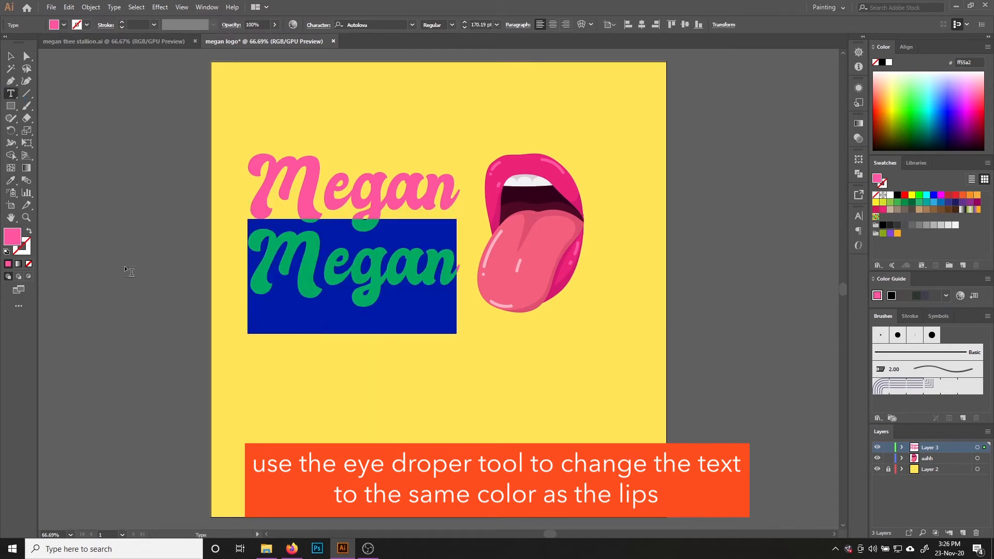
{"action": "type", "text": "Theee"}
{"action": "key", "text": "BackSpace"}
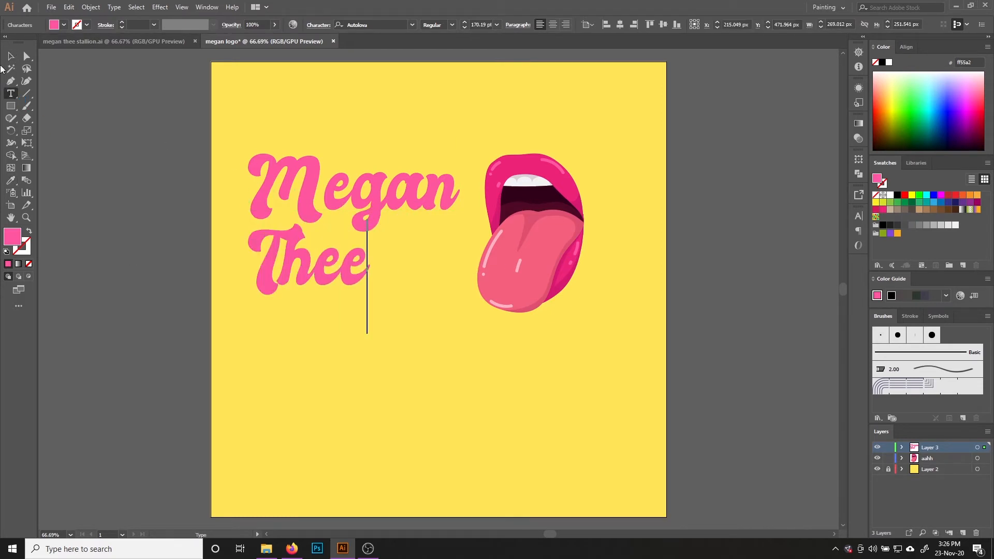
{"action": "key", "text": "Escape"}
Duplicate the word Thee below itself and change the copy's text to "Stallion"
{"action": "left_click_drag", "start_coordinate": [337, 262], "coordinate": [236, 340]}
{"action": "left_click", "coordinate": [11, 94]}
{"action": "type", "text": "Stallion"}
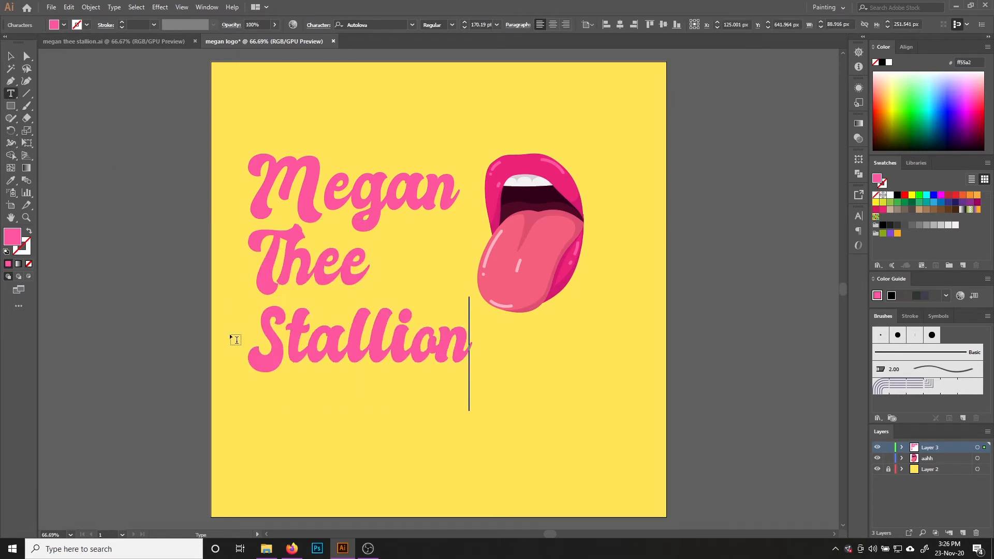
{"action": "key", "text": "Escape"}
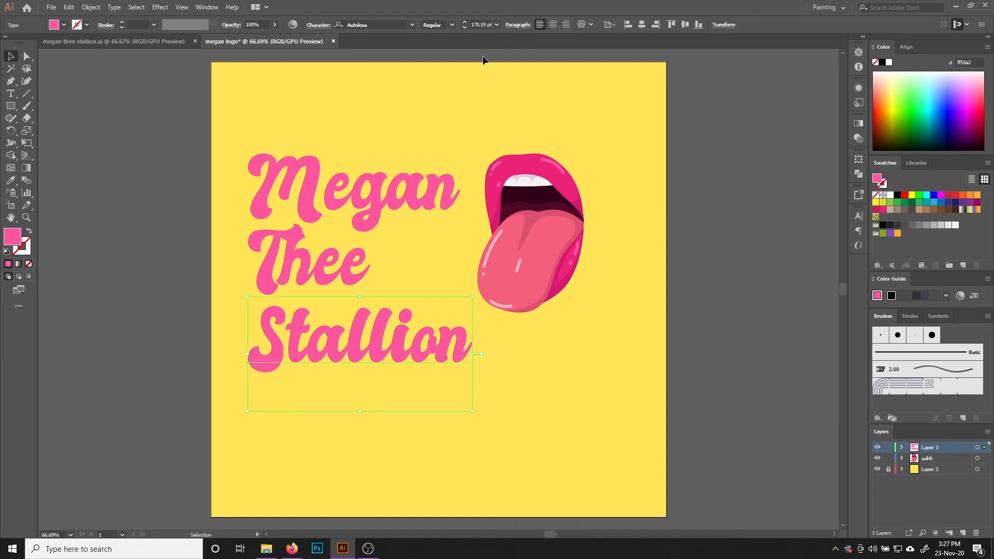
Set the font size of the words Stallion and Megan to 120 pt each
{"action": "left_click", "coordinate": [488, 25]}
{"action": "type", "text": "120"}
{"action": "left_click", "coordinate": [347, 197]}
{"action": "left_click", "coordinate": [479, 25]}
{"action": "type", "text": "120"}
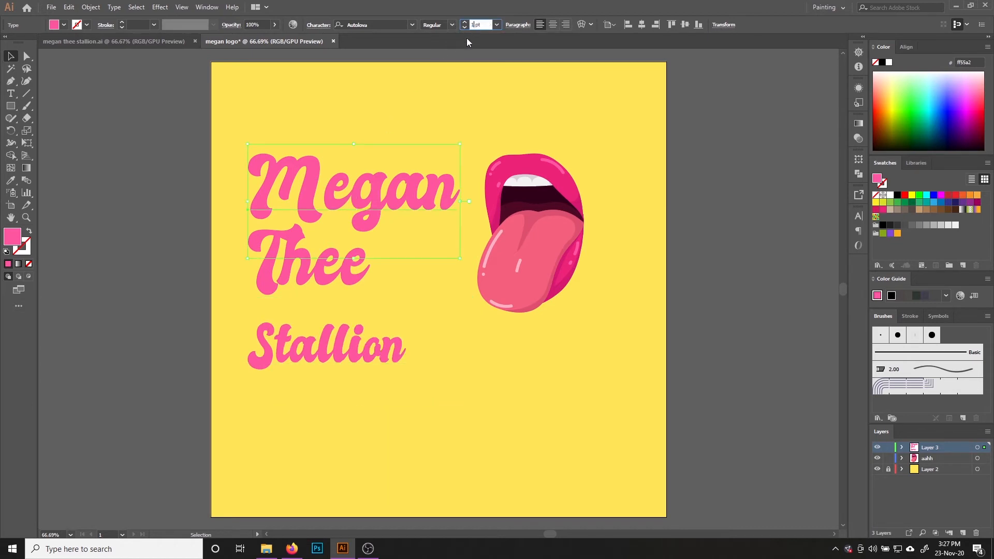
Shrink the word Thee to about 79 pt and stack the three words near the artboard's centre
{"action": "left_click", "coordinate": [336, 262]}
{"action": "left_click_drag", "start_coordinate": [371, 341], "coordinate": [305, 272]}
{"action": "left_click_drag", "start_coordinate": [319, 346], "coordinate": [396, 362]}
{"action": "left_click_drag", "start_coordinate": [321, 191], "coordinate": [417, 263]}
{"action": "left_click_drag", "start_coordinate": [284, 251], "coordinate": [393, 317]}
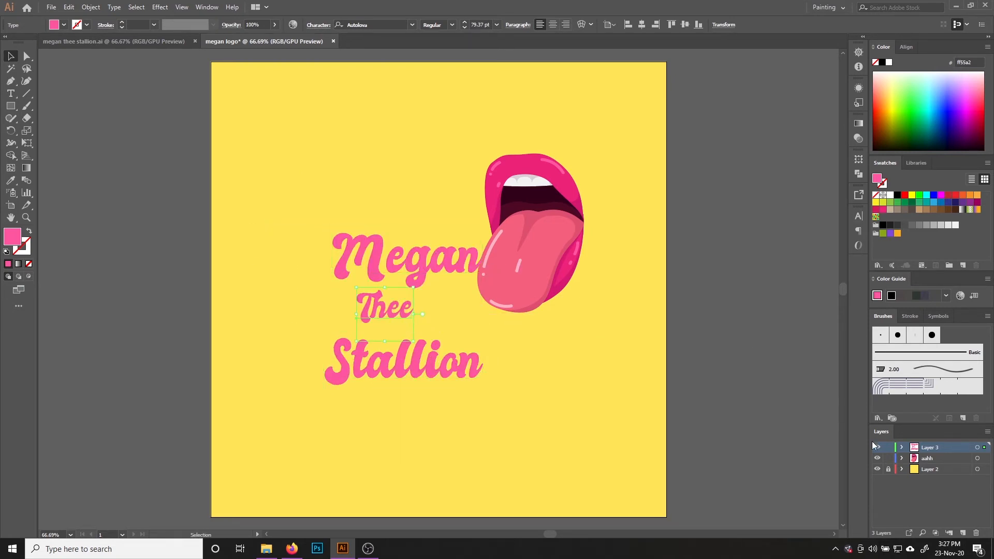
Hide the mouth layer and move the word Stallion slightly up towards Thee
{"action": "left_click", "coordinate": [878, 458]}
{"action": "left_click_drag", "start_coordinate": [549, 397], "coordinate": [255, 248]}
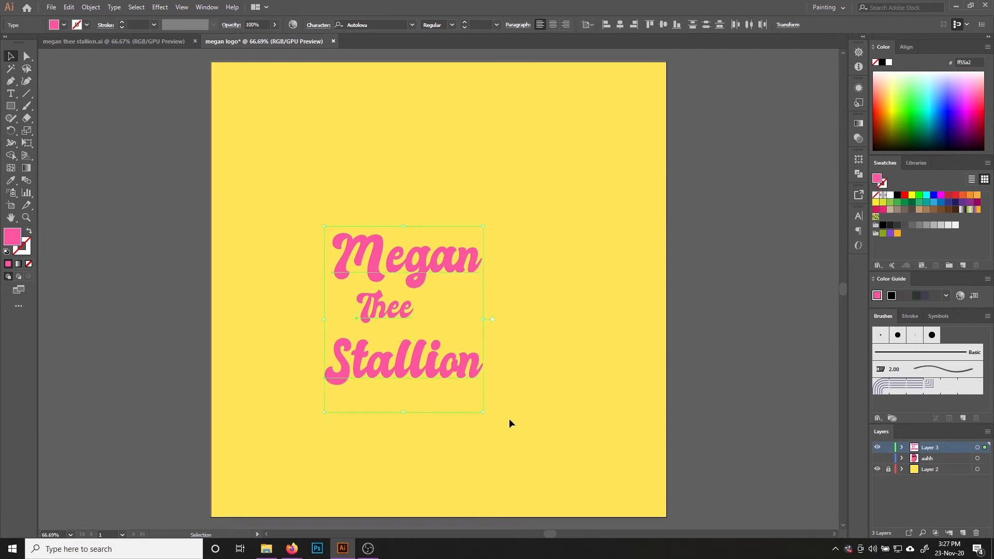
{"action": "left_click", "coordinate": [525, 414]}
{"action": "left_click_drag", "start_coordinate": [405, 363], "coordinate": [403, 354]}
Nudge the word Megan down towards Thee and slightly to the right
{"action": "left_click", "coordinate": [402, 273]}
{"action": "key", "text": "Down"}
{"action": "key", "text": "Down"}
{"action": "key", "text": "Down"}
{"action": "key", "text": "Down"}
{"action": "key", "text": "Down"}
{"action": "key", "text": "Down"}
{"action": "key", "text": "Down"}
{"action": "key", "text": "Down"}
{"action": "key", "text": "Down"}
{"action": "key", "text": "Down"}
{"action": "key", "text": "Down"}
{"action": "key", "text": "Down"}
{"action": "key", "text": "Down"}
{"action": "key", "text": "Down"}
{"action": "key", "text": "Down"}
{"action": "key", "text": "Down"}
{"action": "key", "text": "Down"}
{"action": "key", "text": "Down"}
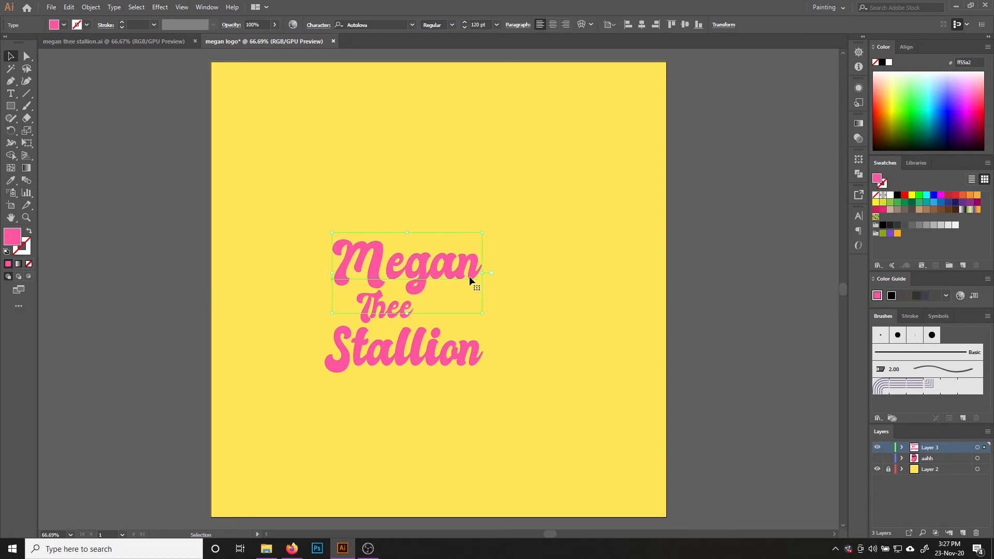
{"action": "key", "text": "Right"}
{"action": "key", "text": "Right"}
{"action": "key", "text": "Right"}
{"action": "key", "text": "Right"}
{"action": "key", "text": "Right"}
{"action": "key", "text": "Right"}
{"action": "key", "text": "Right"}
{"action": "key", "text": "Right"}
{"action": "key", "text": "Right"}
{"action": "key", "text": "Right"}
{"action": "key", "text": "Right"}
{"action": "key", "text": "Right"}
{"action": "key", "text": "Right"}
{"action": "key", "text": "Right"}
{"action": "key", "text": "Right"}
{"action": "key", "text": "Right"}
{"action": "key", "text": "Right"}
{"action": "key", "text": "Right"}
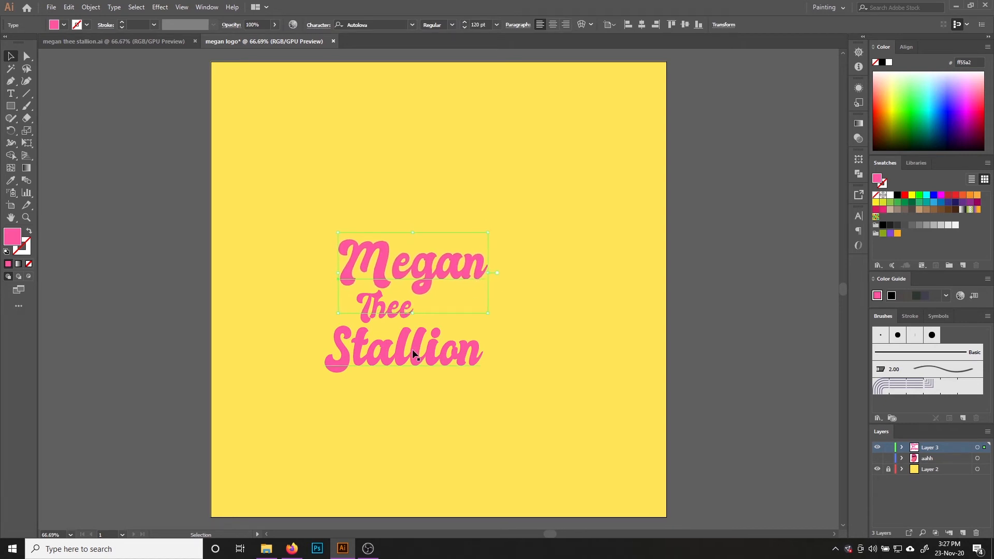
{"action": "left_click", "coordinate": [495, 362]}
Rotate all three words together slightly counterclockwise so the lettering slants upward to the right
{"action": "left_click_drag", "start_coordinate": [488, 418], "coordinate": [390, 280]}
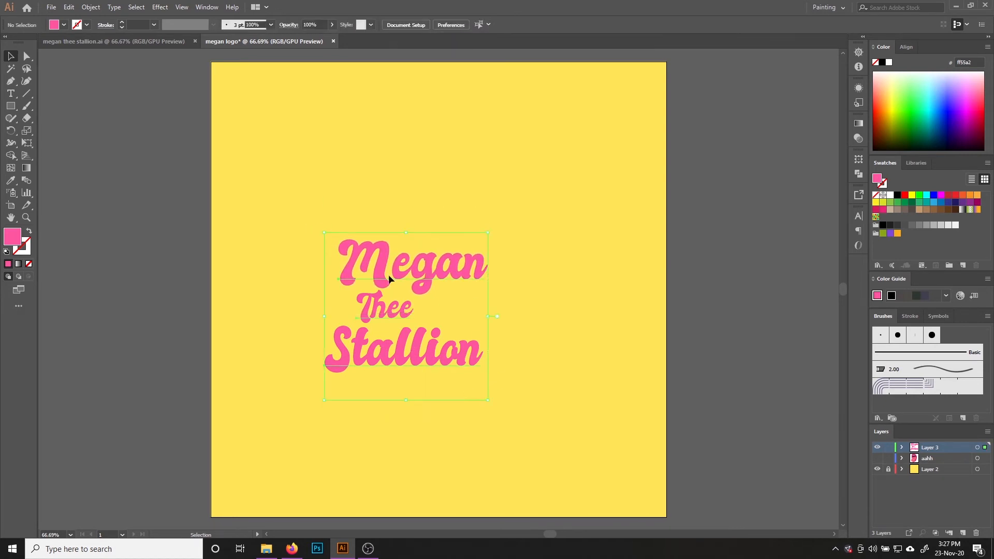
{"action": "left_click_drag", "start_coordinate": [493, 404], "coordinate": [506, 379]}
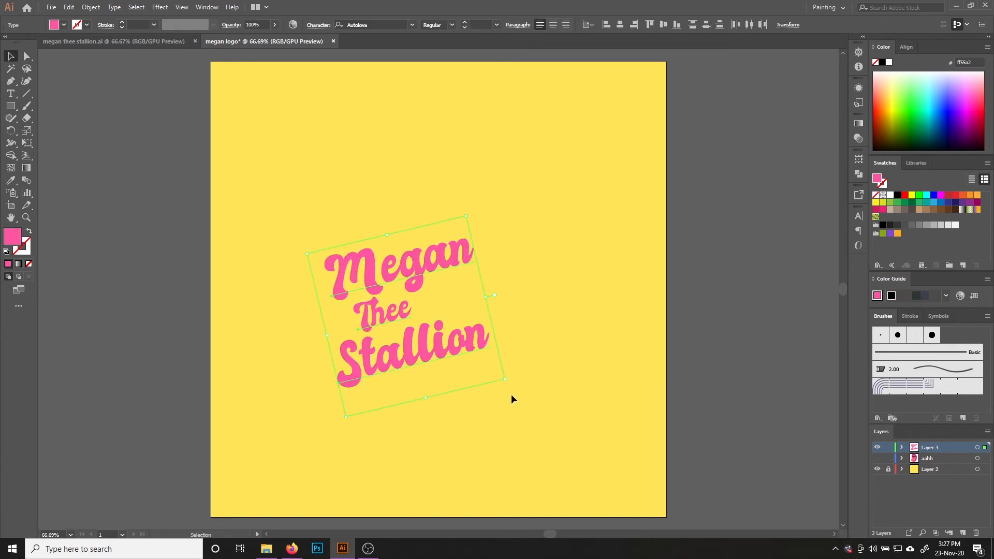
{"action": "left_click", "coordinate": [416, 430]}
{"action": "left_click_drag", "start_coordinate": [269, 251], "coordinate": [295, 396]}
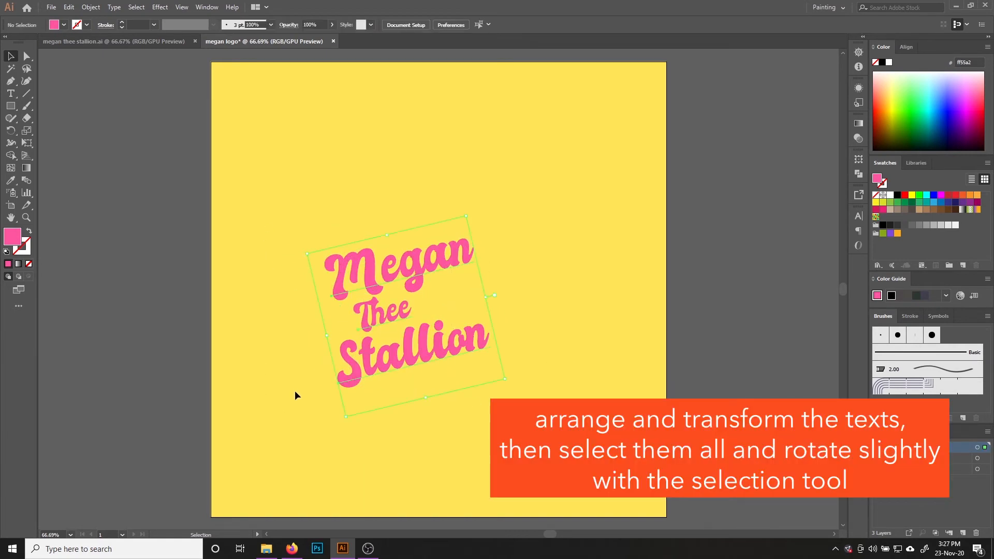
{"action": "left_click_drag", "start_coordinate": [342, 417], "coordinate": [328, 428]}
{"action": "left_click", "coordinate": [399, 406]}
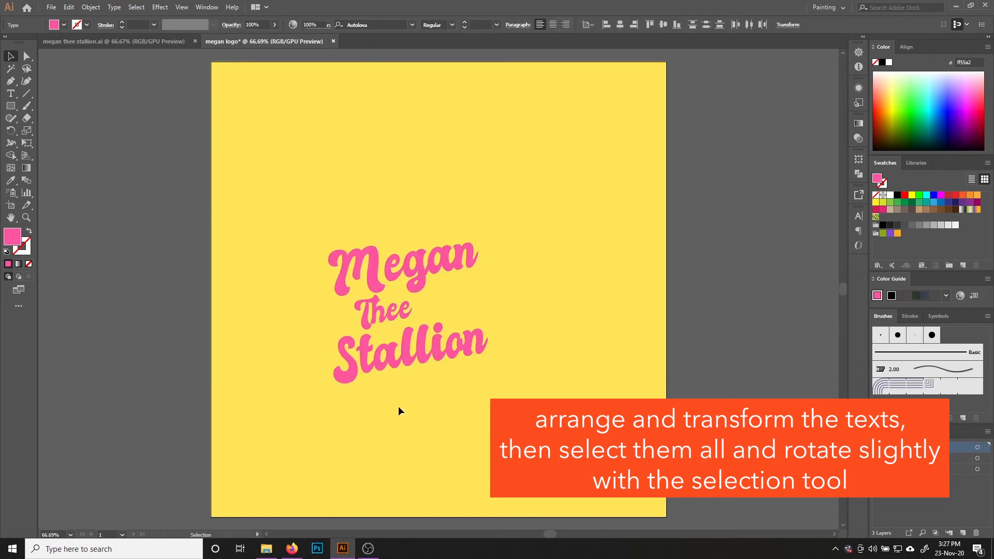
Move the three words together up and slightly to the right on the artboard
{"action": "left_click", "coordinate": [393, 360]}
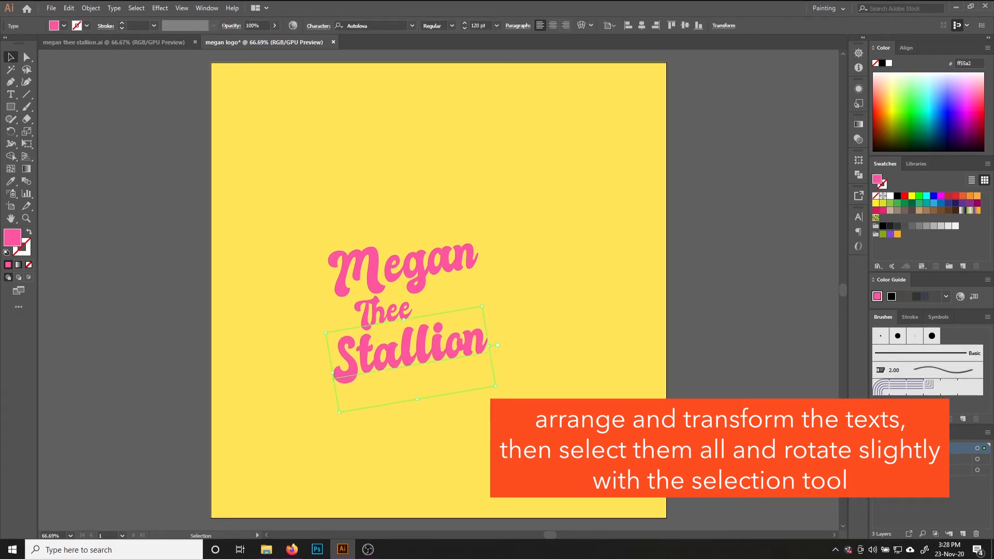
{"action": "left_click", "coordinate": [534, 388]}
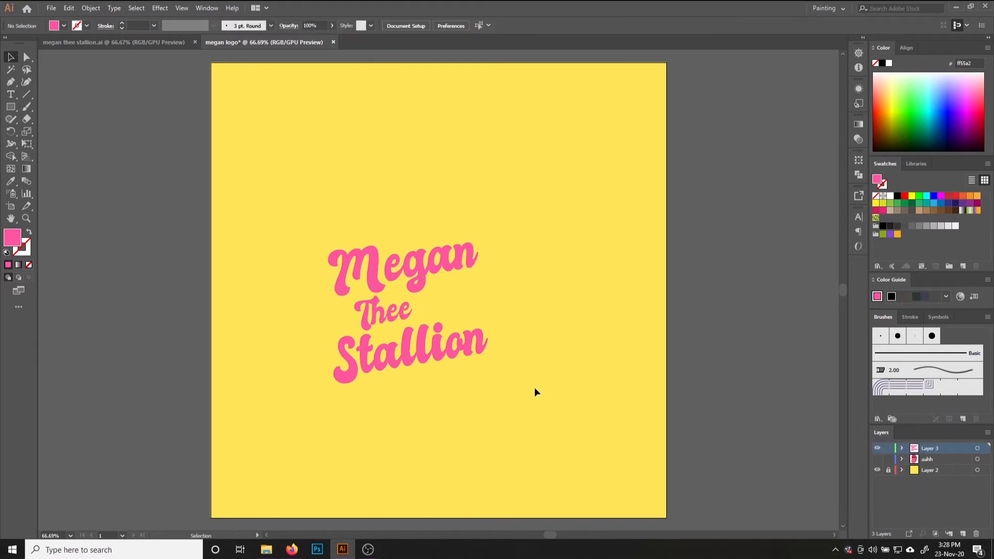
{"action": "left_click", "coordinate": [375, 276]}
{"action": "left_click_drag", "start_coordinate": [374, 276], "coordinate": [387, 238]}
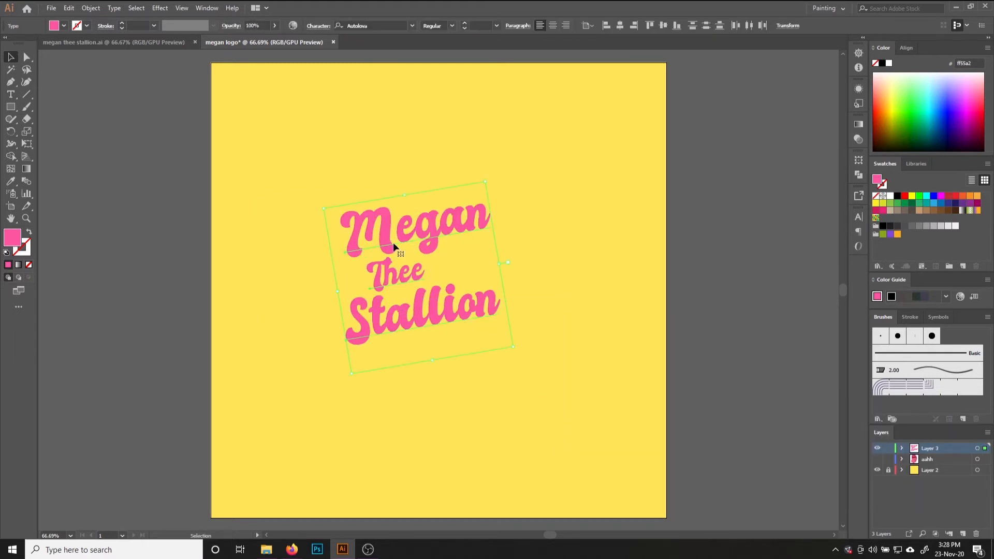
Show the mouth layer, then shrink the mouth to about 120 px wide and place it over the right end of the lettering
{"action": "left_click", "coordinate": [941, 460]}
{"action": "left_click", "coordinate": [877, 459]}
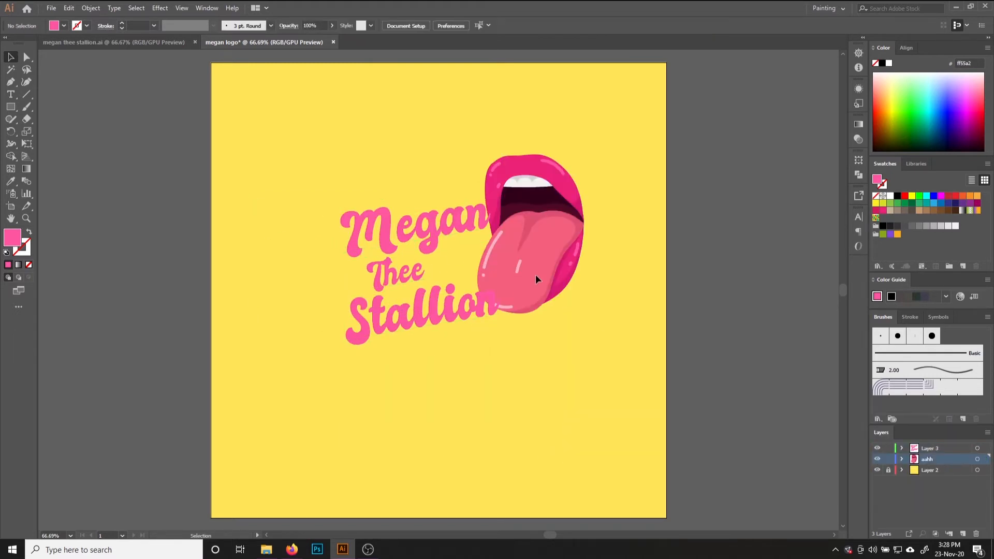
{"action": "left_click_drag", "start_coordinate": [557, 293], "coordinate": [519, 308]}
{"action": "left_click_drag", "start_coordinate": [492, 293], "coordinate": [490, 266]}
{"action": "key", "text": "ctrl+z"}
{"action": "left_click", "coordinate": [513, 268]}
Lock the lettering layer and move the mouth layer above it in the stacking order
{"action": "left_click", "coordinate": [888, 449]}
{"action": "left_click_drag", "start_coordinate": [947, 458], "coordinate": [945, 444]}
{"action": "left_click", "coordinate": [585, 327]}
Nudge the mouth into position between the right ends of Megan and Stallion and shrink it slightly
{"action": "left_click", "coordinate": [478, 277]}
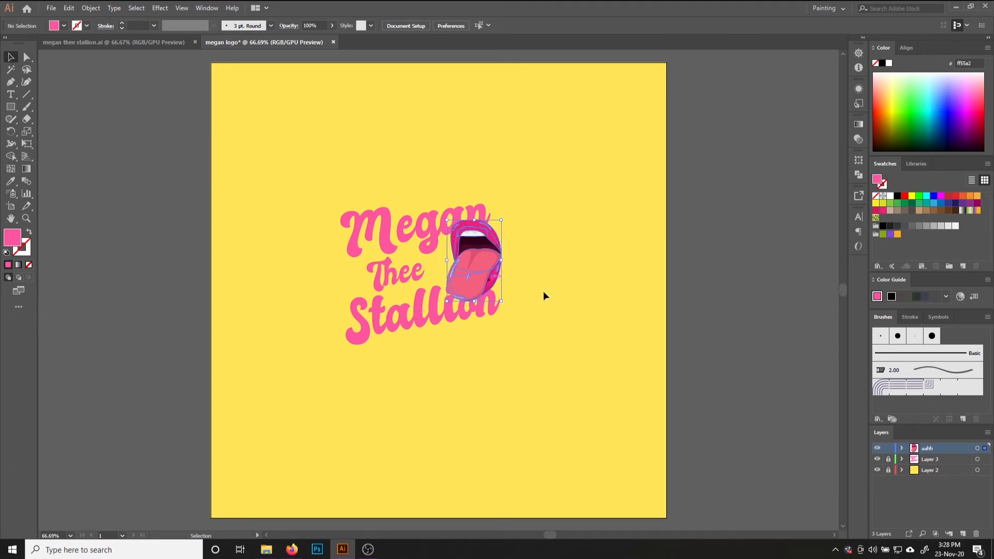
{"action": "key", "text": "Left"}
{"action": "key", "text": "Left"}
{"action": "key", "text": "Left"}
{"action": "key", "text": "Left"}
{"action": "key", "text": "Left"}
{"action": "key", "text": "Left"}
{"action": "key", "text": "Left"}
{"action": "key", "text": "Left"}
{"action": "key", "text": "Left"}
{"action": "key", "text": "Left"}
{"action": "key", "text": "Left"}
{"action": "key", "text": "Left"}
{"action": "key", "text": "Left"}
{"action": "key", "text": "Left"}
{"action": "key", "text": "Left"}
{"action": "key", "text": "Left"}
{"action": "key", "text": "Left"}
{"action": "key", "text": "Left"}
{"action": "key", "text": "Left"}
{"action": "key", "text": "Left"}
{"action": "key", "text": "Down"}
{"action": "key", "text": "Down"}
{"action": "key", "text": "Right"}
{"action": "key", "text": "Right"}
{"action": "key", "text": "Right"}
{"action": "key", "text": "Right"}
{"action": "key", "text": "Right"}
{"action": "key", "text": "Right"}
{"action": "key", "text": "Right"}
{"action": "key", "text": "Right"}
{"action": "key", "text": "Right"}
{"action": "key", "text": "Right"}
{"action": "key", "text": "Right"}
{"action": "key", "text": "Right"}
{"action": "key", "text": "Right"}
{"action": "key", "text": "Right"}
{"action": "key", "text": "Right"}
{"action": "key", "text": "Right"}
{"action": "key", "text": "Right"}
{"action": "key", "text": "Right"}
{"action": "key", "text": "Right"}
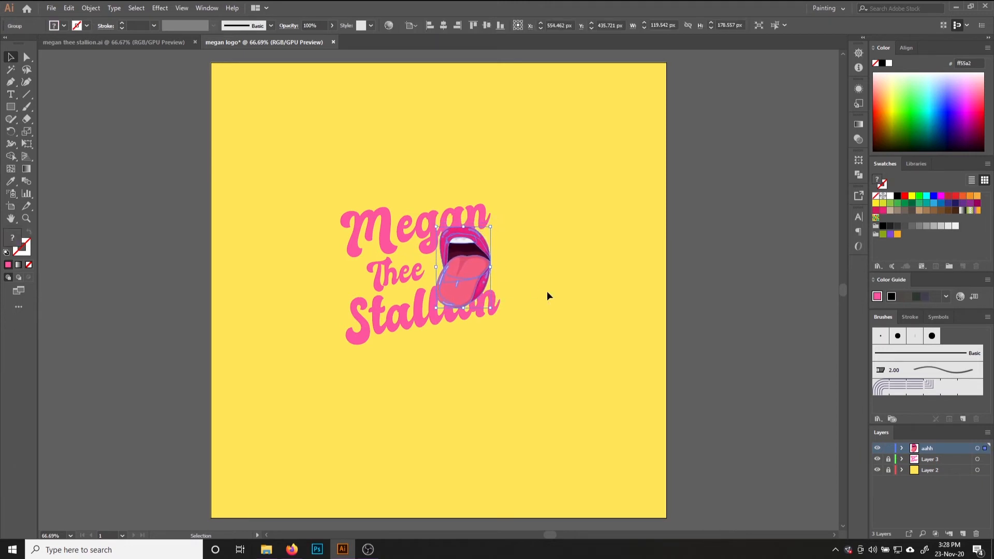
{"action": "key", "text": "Down"}
{"action": "key", "text": "Down"}
{"action": "key", "text": "Down"}
{"action": "key", "text": "Down"}
{"action": "key", "text": "Down"}
{"action": "key", "text": "Down"}
{"action": "key", "text": "Down"}
{"action": "key", "text": "Down"}
{"action": "key", "text": "Down"}
{"action": "key", "text": "Down"}
{"action": "key", "text": "Down"}
{"action": "key", "text": "Down"}
{"action": "key", "text": "Down"}
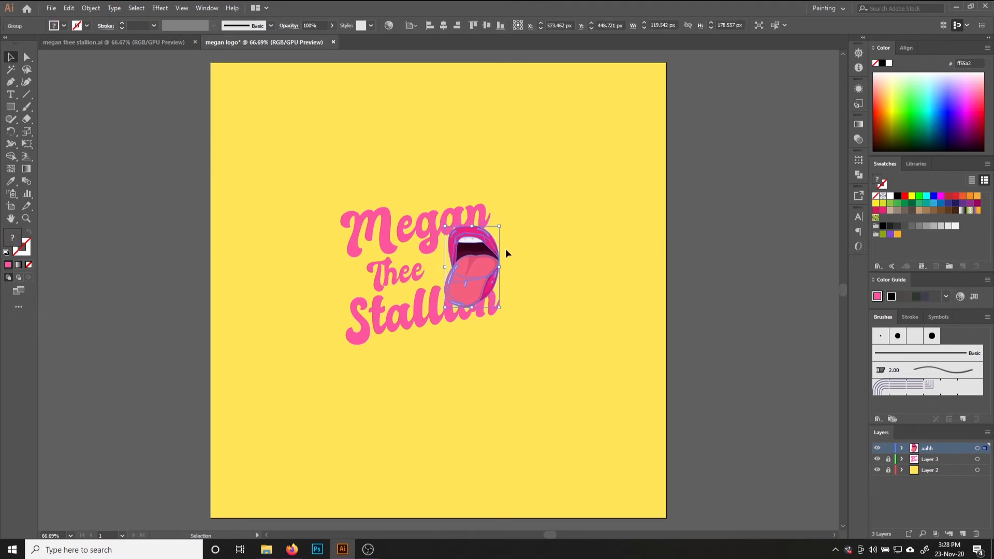
{"action": "left_click_drag", "start_coordinate": [500, 307], "coordinate": [547, 301]}
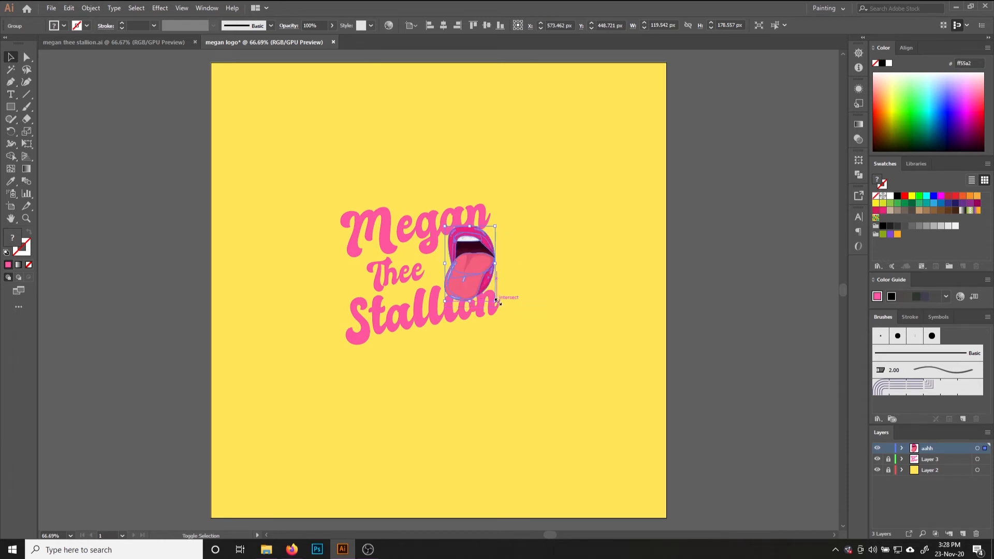
{"action": "left_click", "coordinate": [545, 300]}
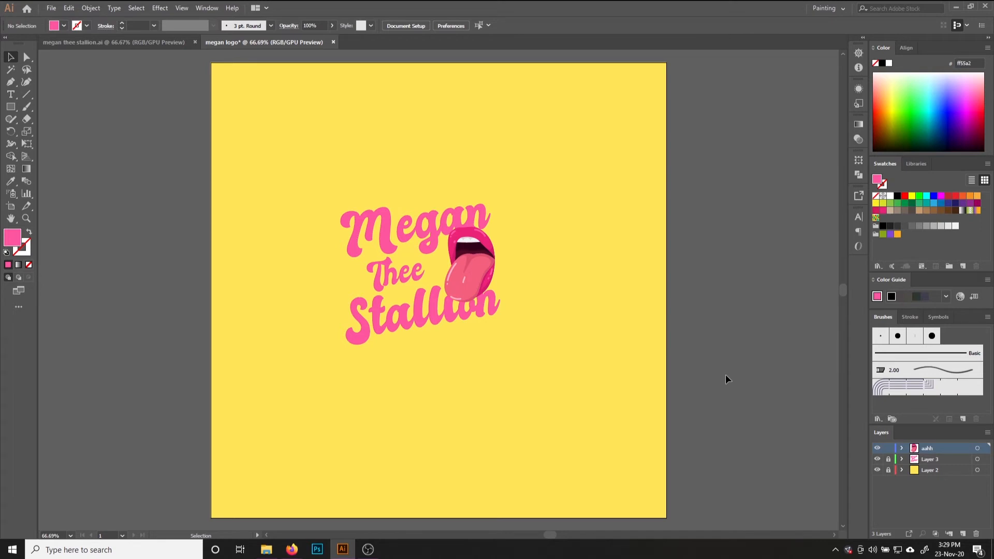
Unlock the lettering layer and move the word Thee to the right, close to the tongue
{"action": "left_click", "coordinate": [929, 463]}
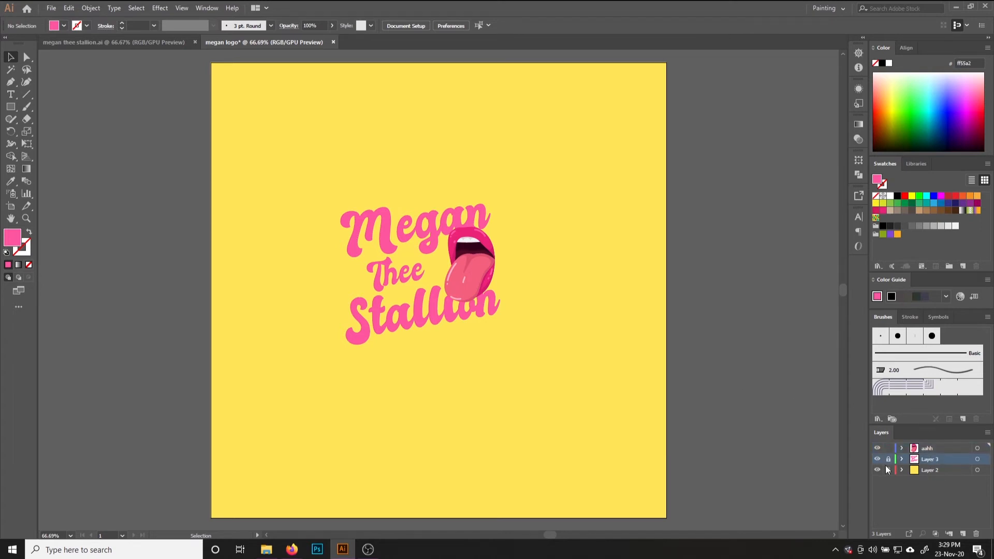
{"action": "left_click", "coordinate": [389, 238]}
{"action": "left_click", "coordinate": [409, 319]}
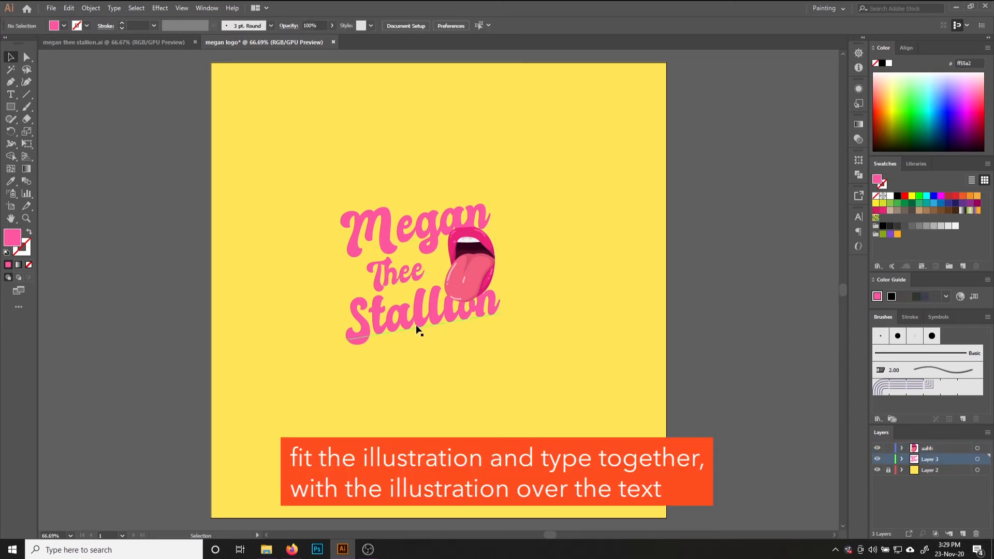
{"action": "left_click_drag", "start_coordinate": [399, 284], "coordinate": [413, 282]}
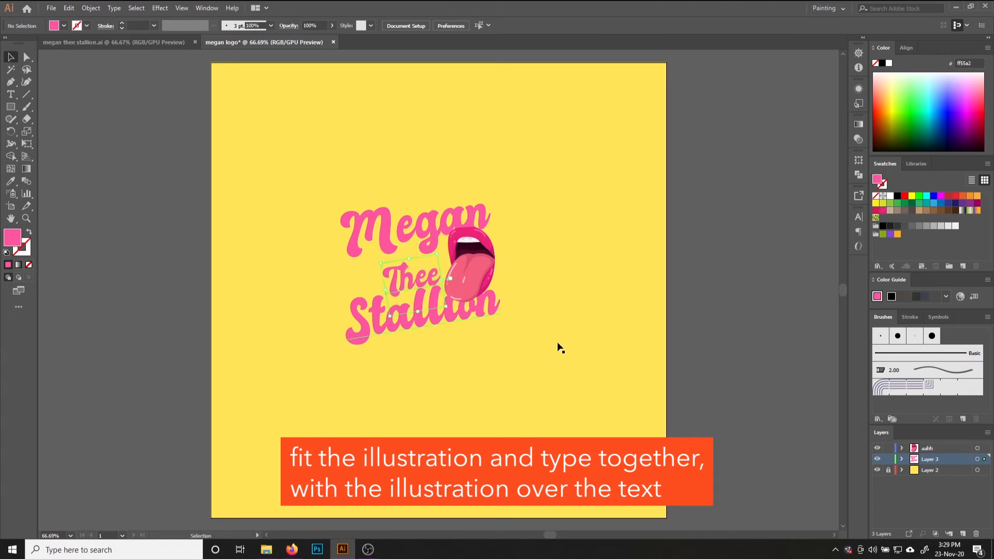
{"action": "left_click", "coordinate": [532, 377]}
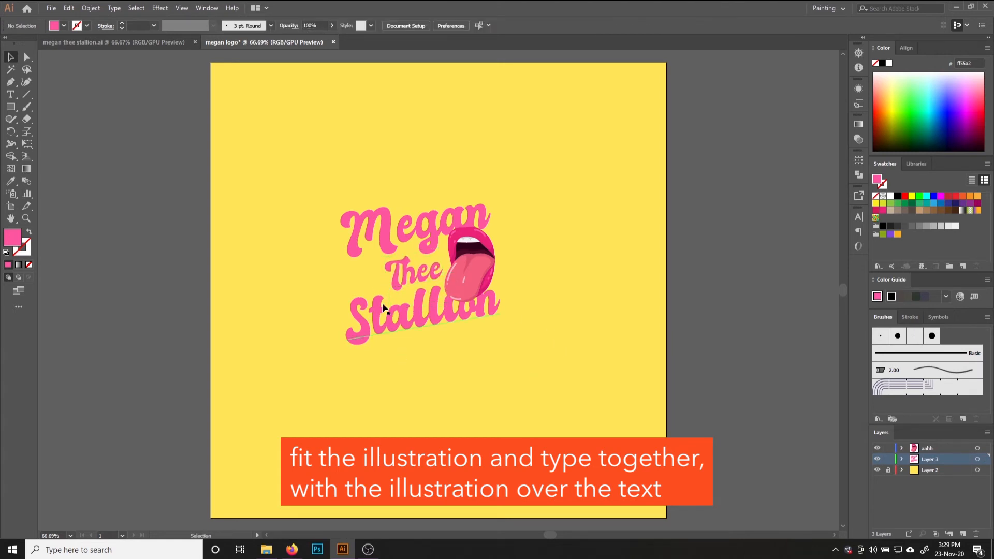
Nudge the word Stallion vertically to fine-tune its spacing below Thee, and nudge Megan slightly down towards Thee
{"action": "left_click", "coordinate": [398, 312]}
{"action": "key", "text": "Down"}
{"action": "key", "text": "Down"}
{"action": "key", "text": "Down"}
{"action": "key", "text": "Down"}
{"action": "key", "text": "Down"}
{"action": "key", "text": "Down"}
{"action": "key", "text": "Down"}
{"action": "key", "text": "Down"}
{"action": "key", "text": "Down"}
{"action": "key", "text": "Down"}
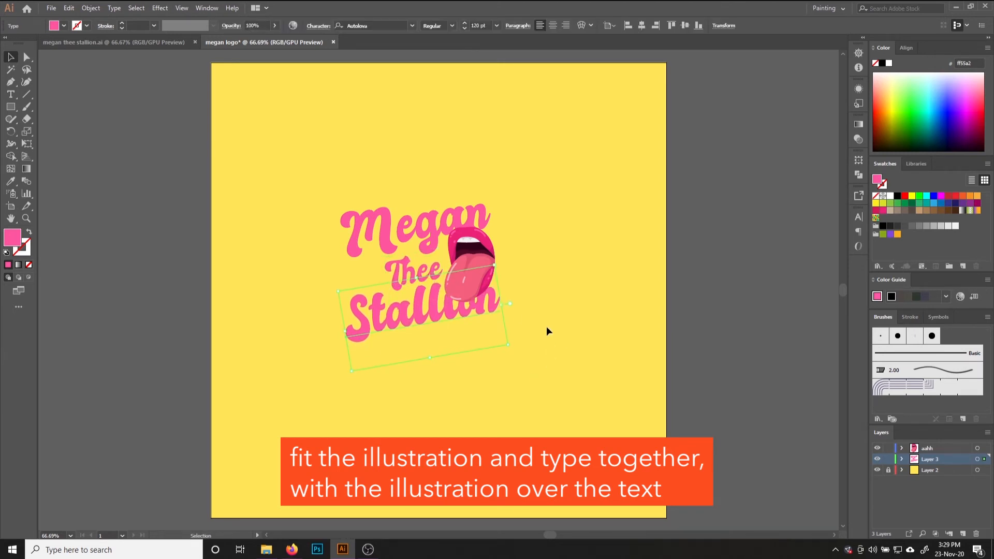
{"action": "left_click", "coordinate": [415, 243]}
{"action": "key", "text": "Down"}
{"action": "key", "text": "Down"}
{"action": "key", "text": "Down"}
{"action": "key", "text": "Down"}
{"action": "key", "text": "Down"}
{"action": "key", "text": "Down"}
{"action": "key", "text": "Down"}
{"action": "key", "text": "Down"}
{"action": "key", "text": "Down"}
{"action": "key", "text": "Down"}
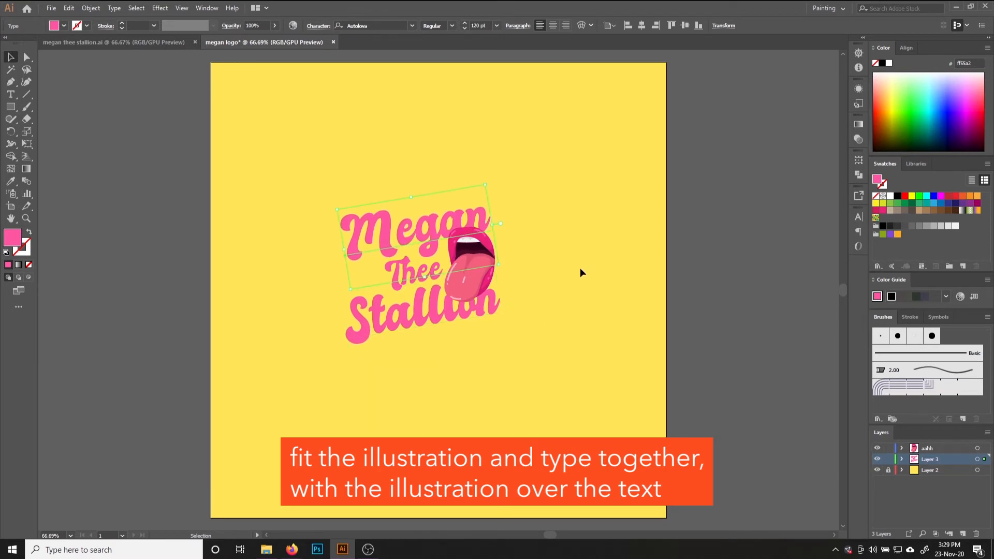
{"action": "left_click", "coordinate": [580, 268]}
Draw a pink five-pointed star about 45 px wide and position it left of Thee, between Megan and Stallion
{"action": "left_click", "coordinate": [10, 107]}
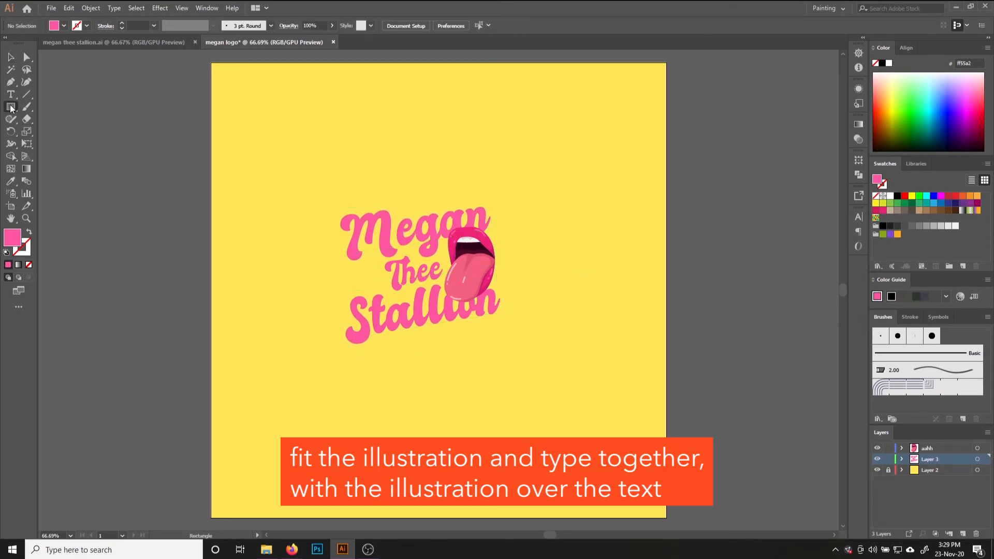
{"action": "left_click_drag", "start_coordinate": [10, 108], "coordinate": [76, 158]}
{"action": "left_click_drag", "start_coordinate": [366, 275], "coordinate": [374, 280]}
{"action": "left_click", "coordinate": [399, 285]}
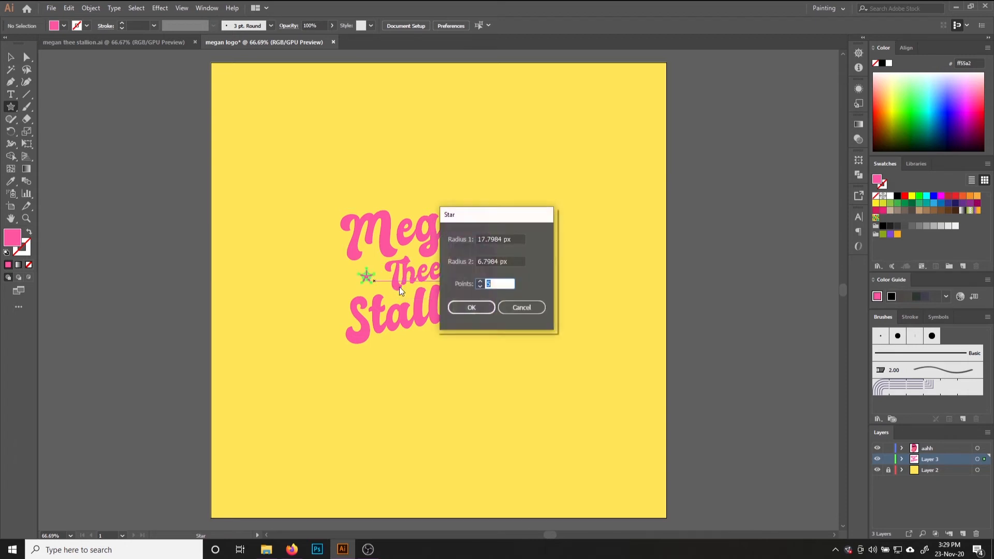
{"action": "left_click", "coordinate": [517, 306]}
{"action": "key", "text": "ctrl+1"}
{"action": "key", "text": "ctrl+plus"}
{"action": "key", "text": "v"}
{"action": "left_click_drag", "start_coordinate": [446, 301], "coordinate": [473, 316]}
{"action": "left_click", "coordinate": [339, 306]}
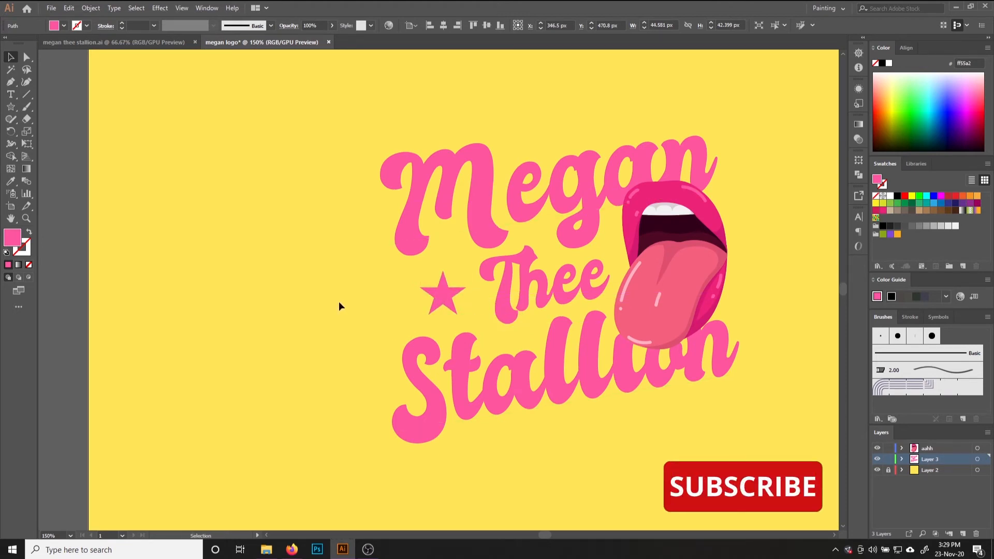
{"action": "key", "text": "ctrl+0"}
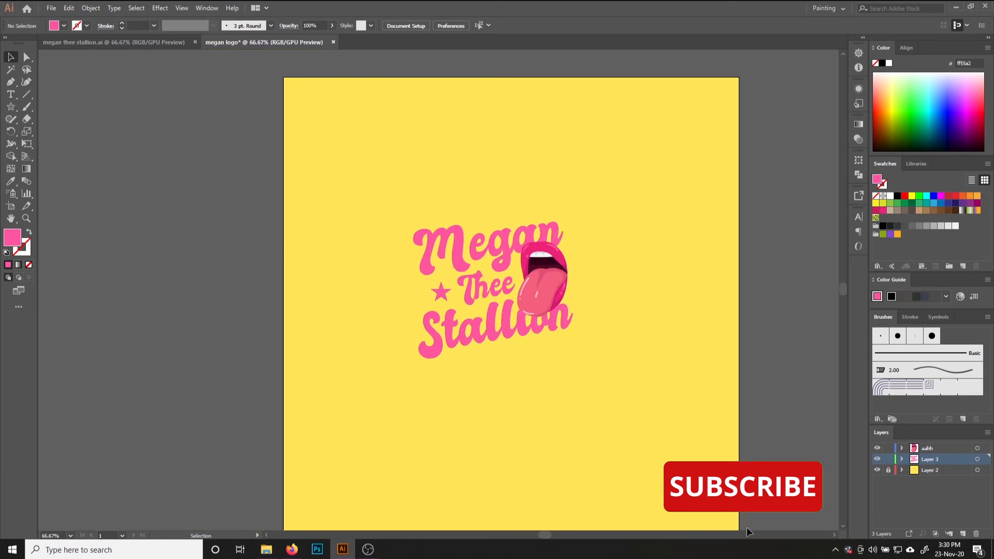
Lock the mouth layer and create a new layer directly below the lettering layer
{"action": "left_click", "coordinate": [888, 448]}
{"action": "scroll", "coordinate": [590, 424], "scroll_direction": "up", "scroll_amount": 1}
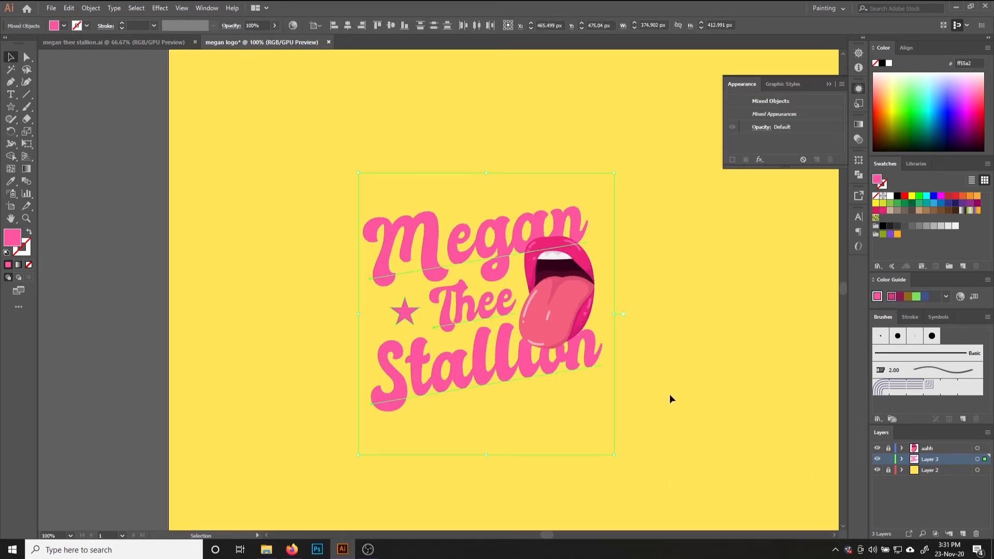
{"action": "key", "text": "a"}
{"action": "key", "text": "v"}
{"action": "left_click", "coordinate": [936, 469]}
{"action": "left_click", "coordinate": [962, 533]}
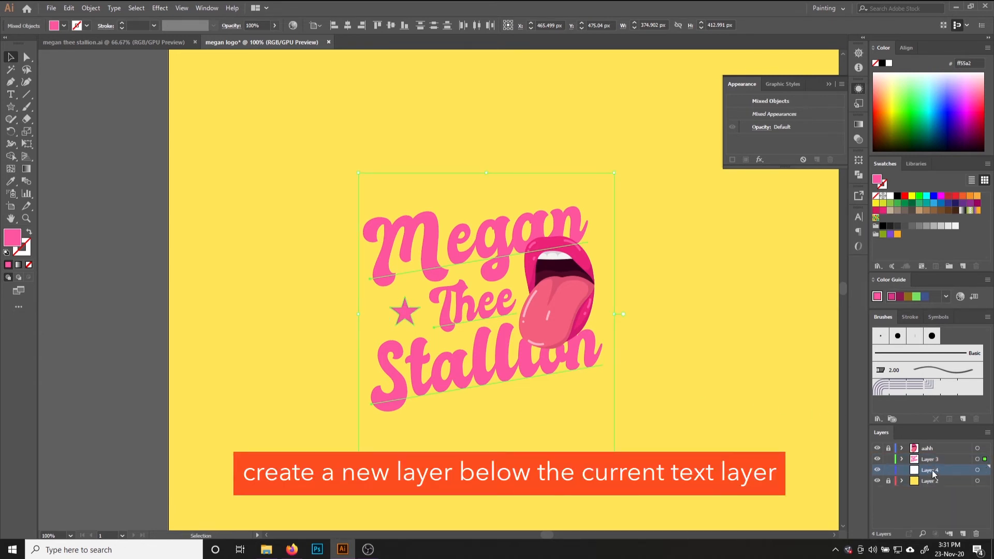
Rename the new layer offset and paste a copy of the lettering and star in place on it
{"action": "double_click", "coordinate": [934, 473]}
{"action": "type", "text": "offset"}
{"action": "key", "text": "Return"}
{"action": "key", "text": "ctrl+shift+v"}
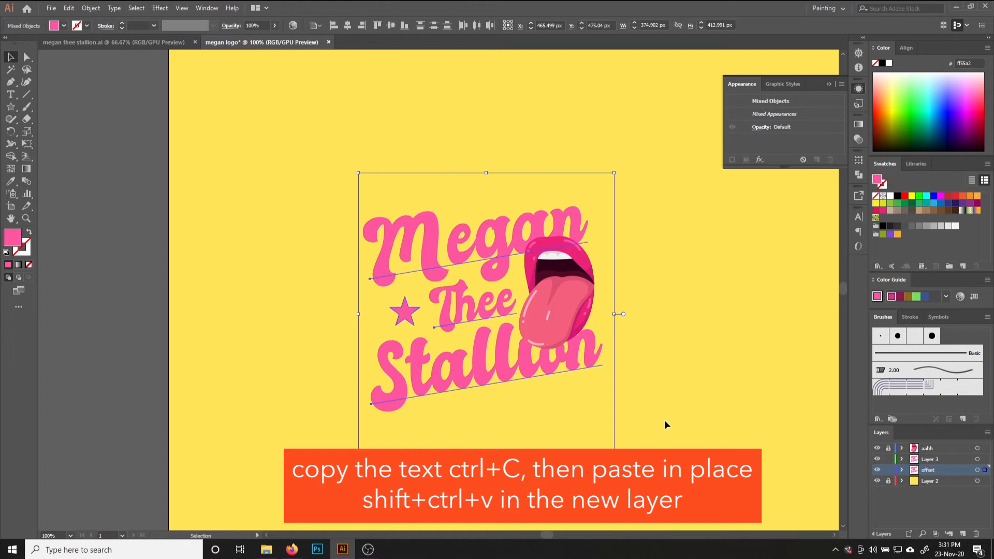
Apply an Offset Path effect of 4 px with miter joins to the copied lettering and star
{"action": "left_click", "coordinate": [772, 117]}
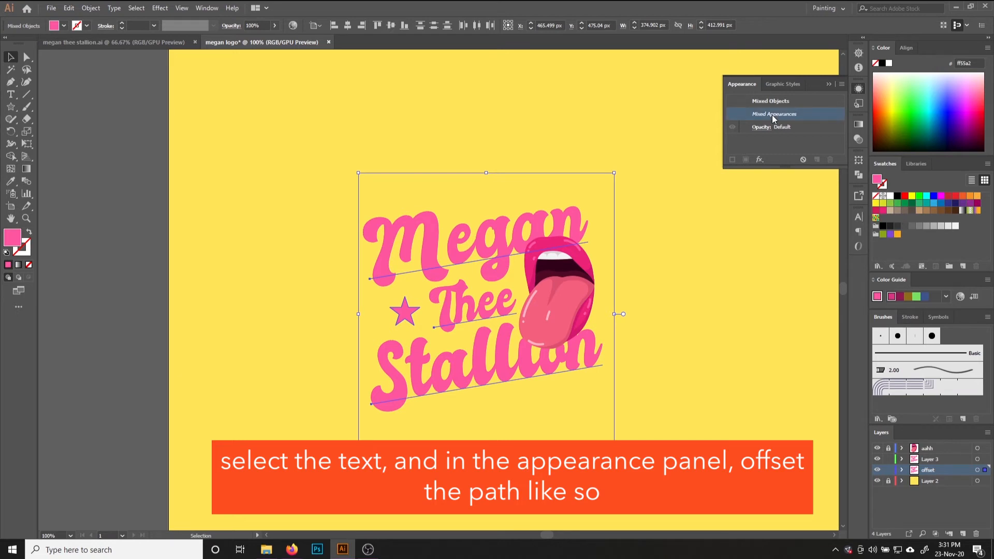
{"action": "left_click", "coordinate": [760, 160]}
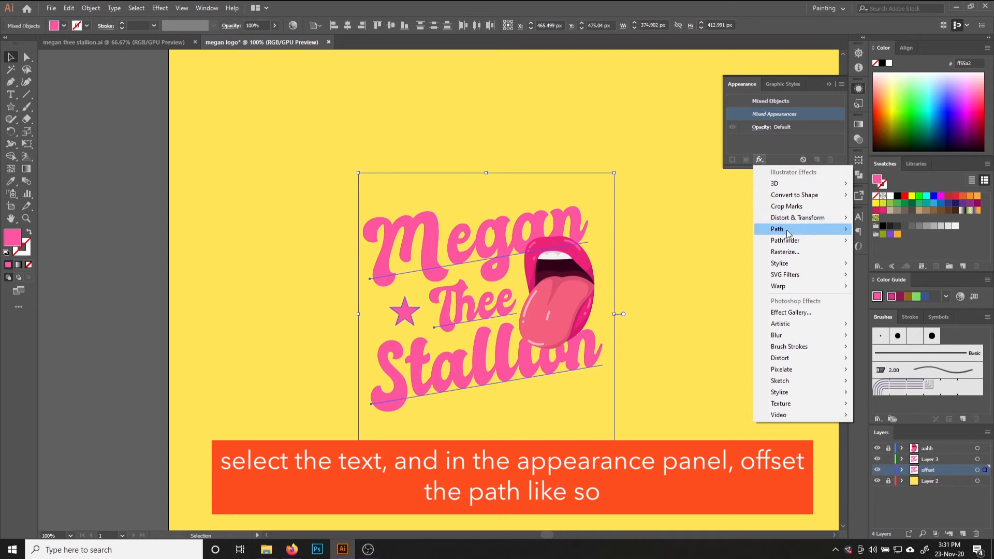
{"action": "mouse_move", "coordinate": [797, 231]}
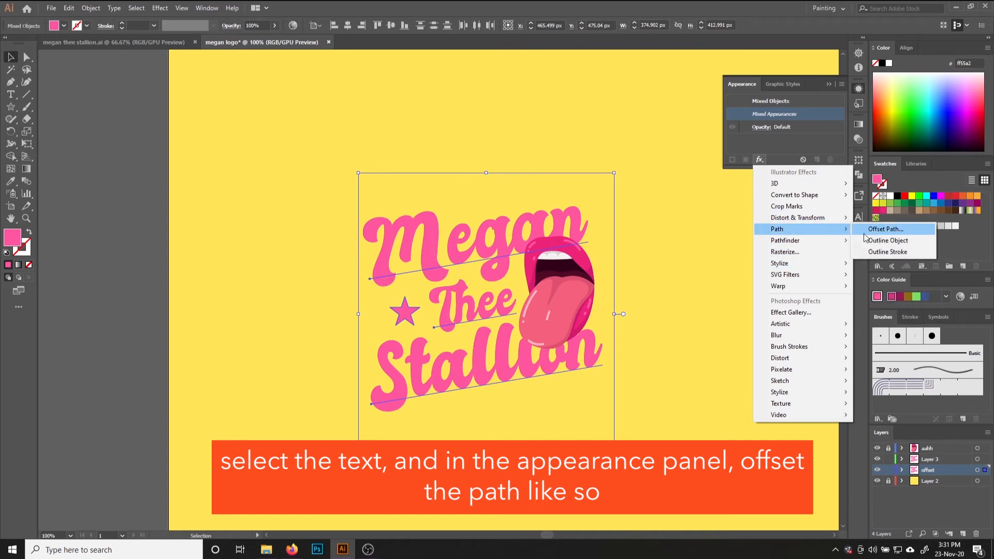
{"action": "left_click", "coordinate": [875, 229]}
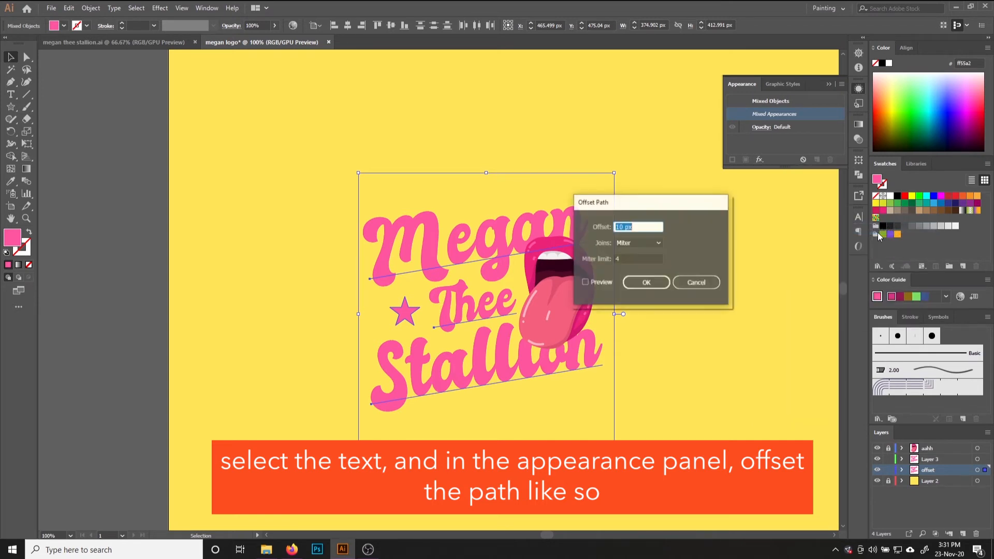
{"action": "left_click", "coordinate": [586, 282]}
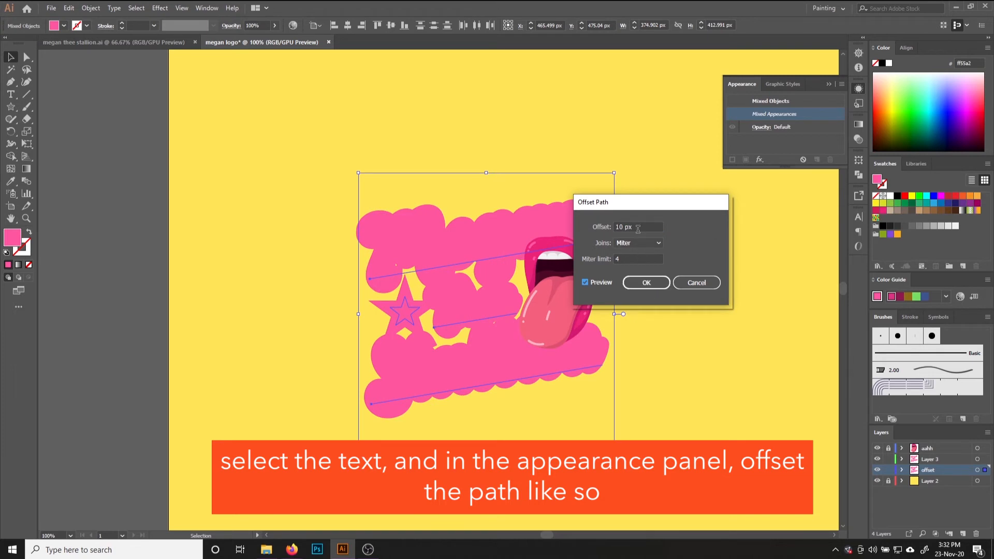
{"action": "double_click", "coordinate": [620, 228]}
{"action": "type", "text": "4"}
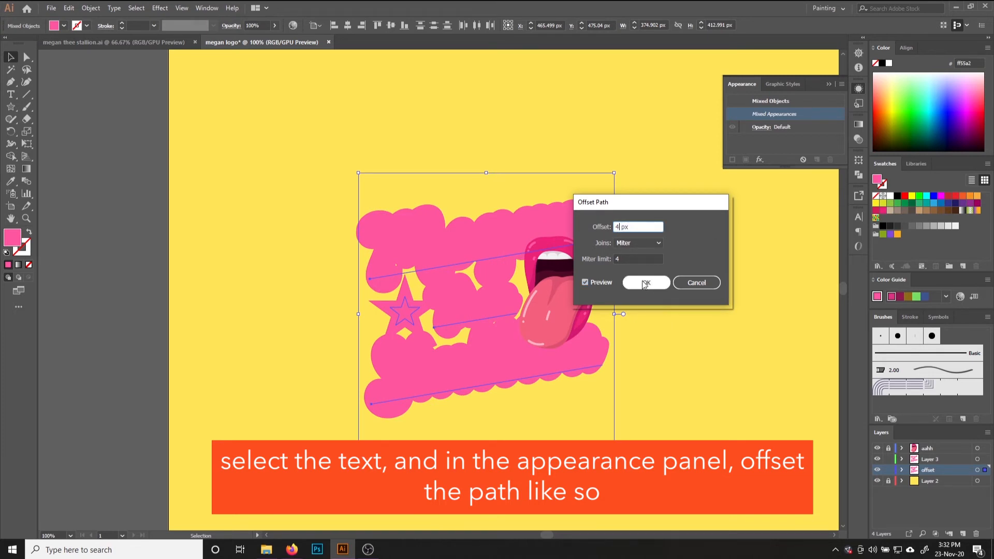
{"action": "left_click", "coordinate": [585, 282]}
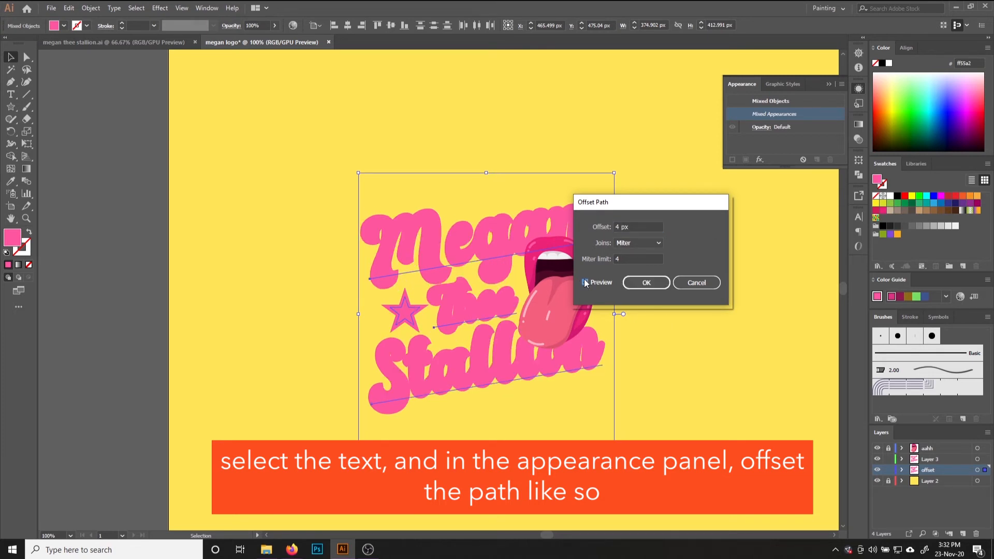
{"action": "left_click", "coordinate": [646, 283]}
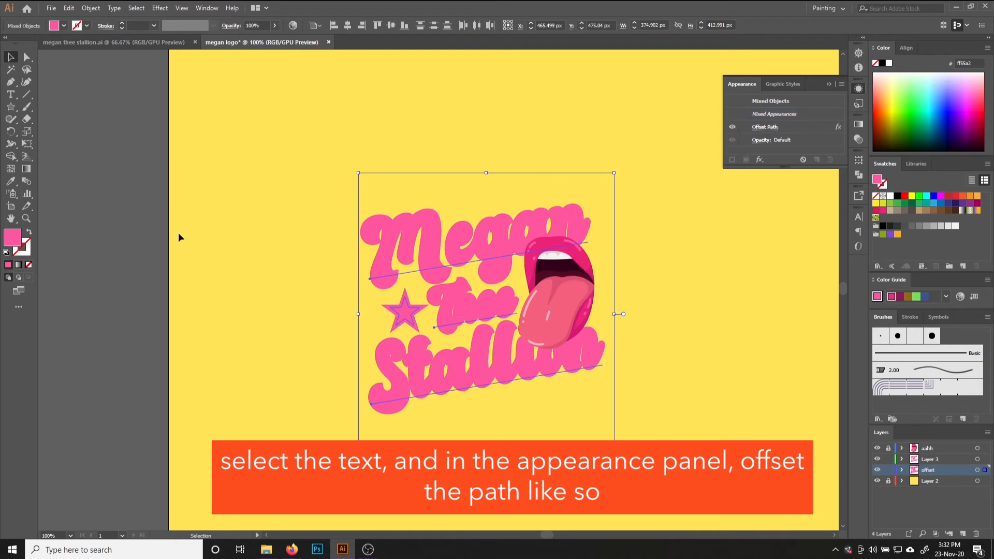
Change the fill colour of the offset lettering and star to the darker pink d13081
{"action": "double_click", "coordinate": [8, 238]}
{"action": "left_click", "coordinate": [771, 296]}
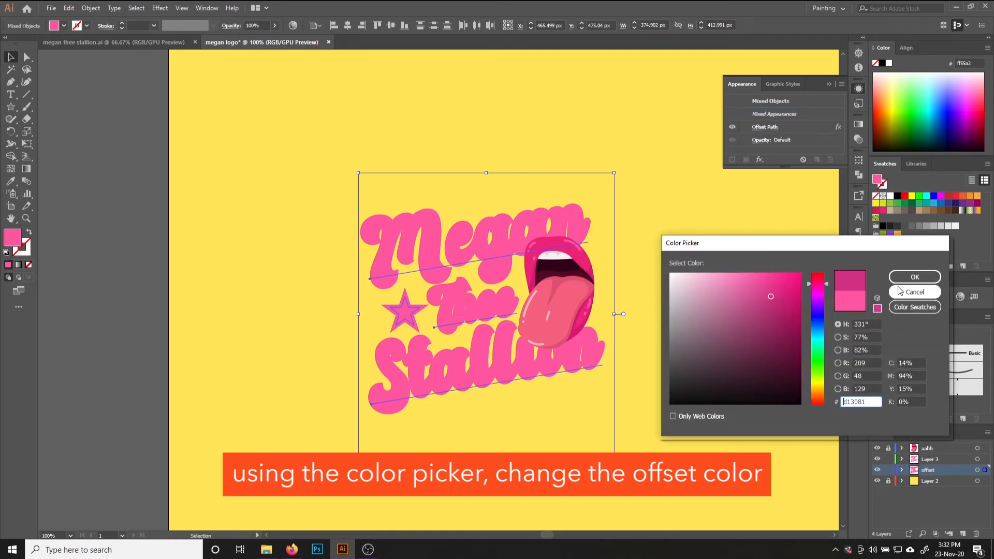
{"action": "left_click", "coordinate": [914, 277]}
{"action": "left_click", "coordinate": [683, 329]}
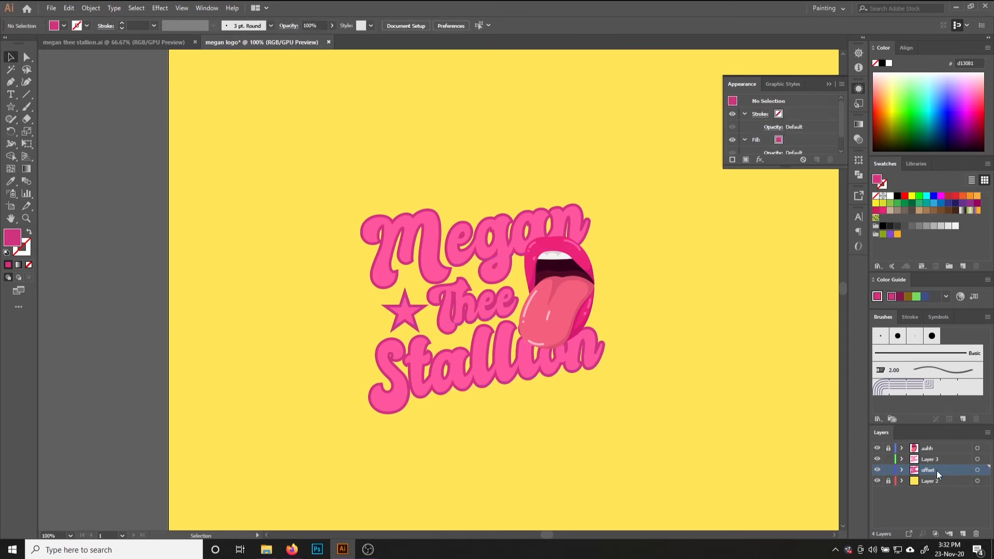
Lock the top lettering layer and select the offset lettering and star beneath it
{"action": "left_click", "coordinate": [888, 459]}
{"action": "left_click_drag", "start_coordinate": [652, 433], "coordinate": [259, 210]}
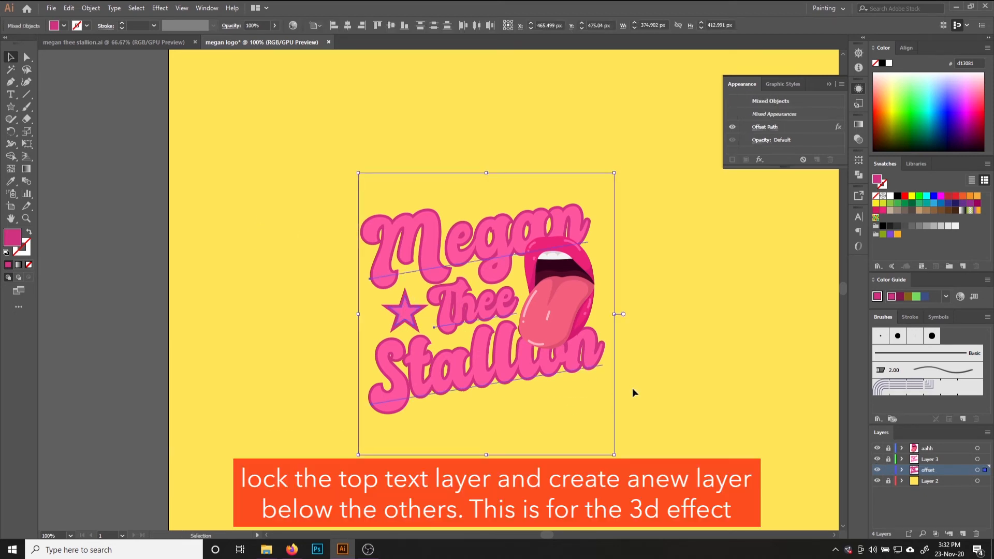
Create a layer named 3d directly below the offset layer and paste the offset lettering and star in place on it
{"action": "left_click", "coordinate": [936, 481]}
{"action": "left_click", "coordinate": [963, 533]}
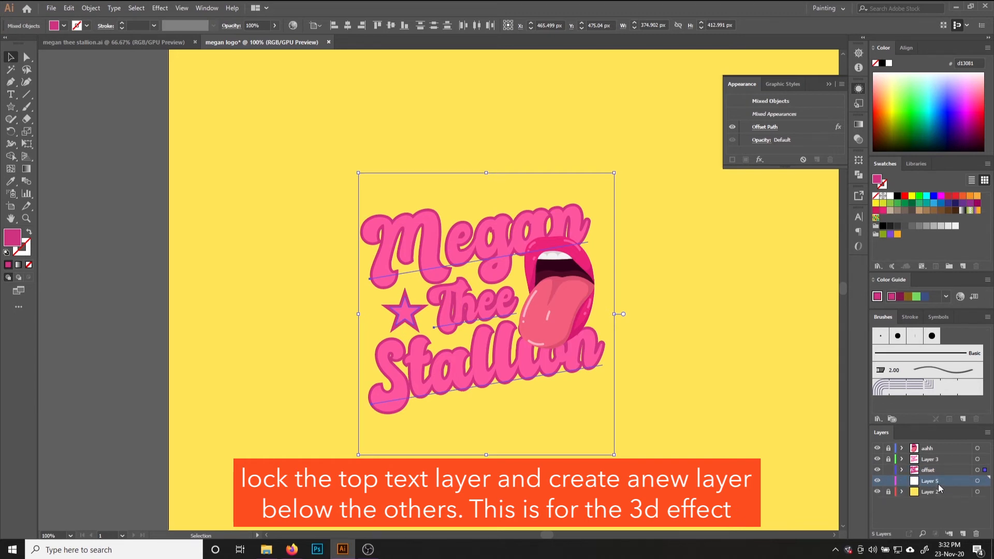
{"action": "double_click", "coordinate": [937, 482]}
{"action": "type", "text": "3"}
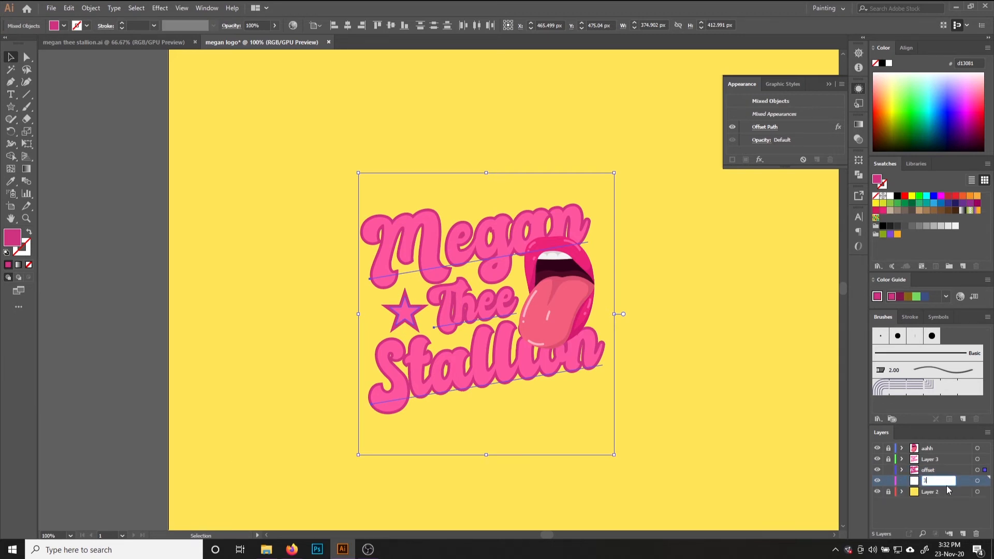
{"action": "type", "text": "d"}
{"action": "key", "text": "Return"}
{"action": "key", "text": "ctrl+shift+v"}
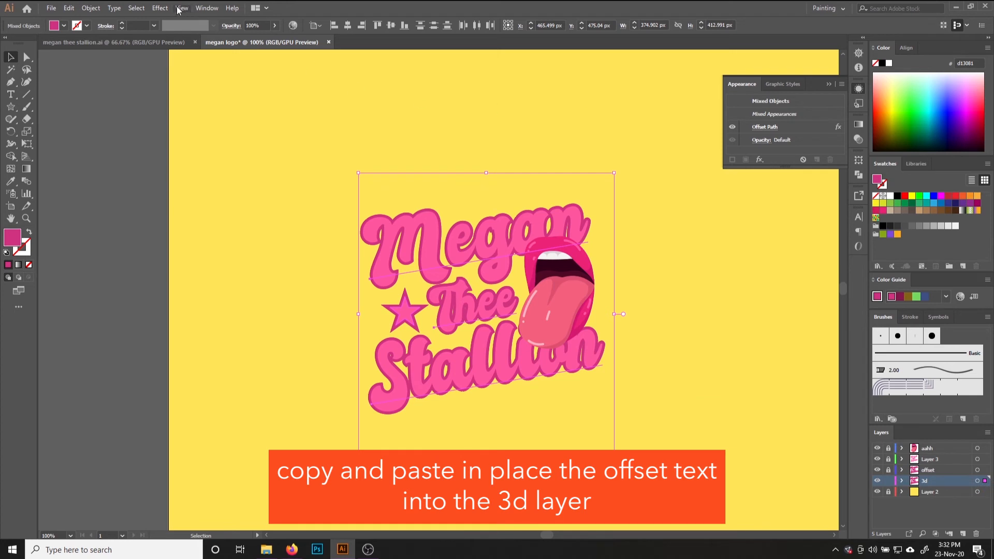
Start a 3D Extrude & Bevel effect on the pasted lettering and star with rotation angles of 10°, 10° and 0°
{"action": "left_click", "coordinate": [160, 8]}
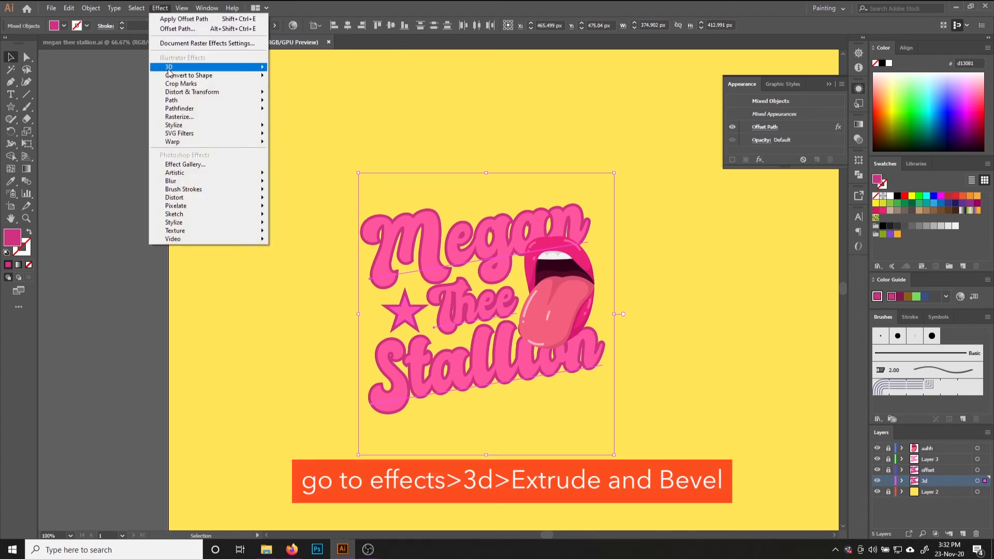
{"action": "mouse_move", "coordinate": [171, 67]}
{"action": "left_click", "coordinate": [311, 69]}
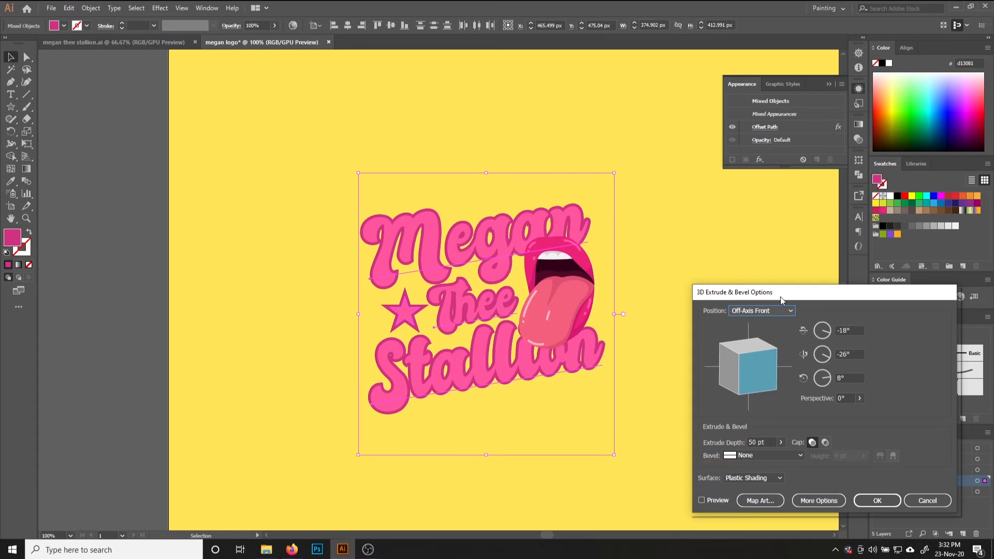
{"action": "key", "text": "Tab"}
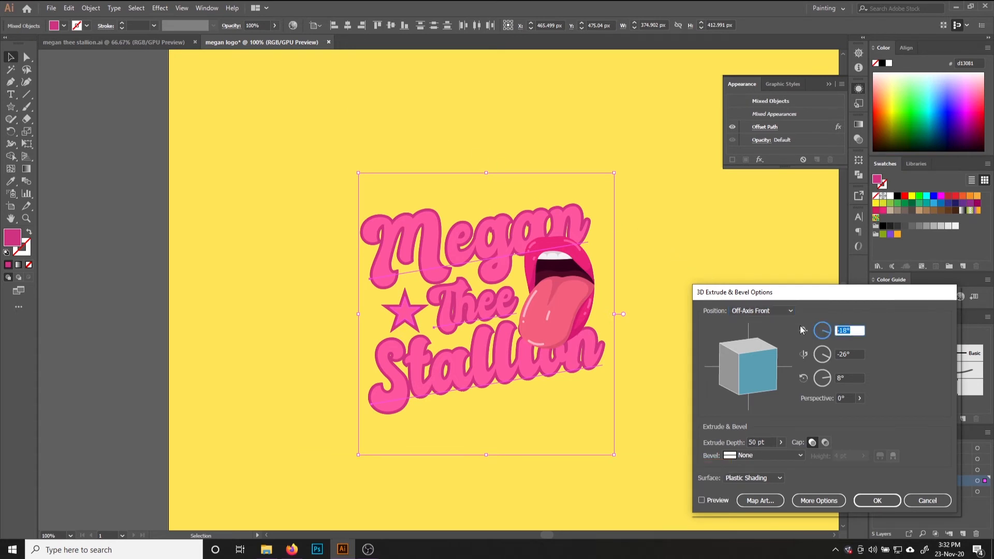
{"action": "type", "text": "10"}
{"action": "key", "text": "Tab"}
{"action": "type", "text": "10"}
{"action": "key", "text": "Tab"}
{"action": "type", "text": "0"}
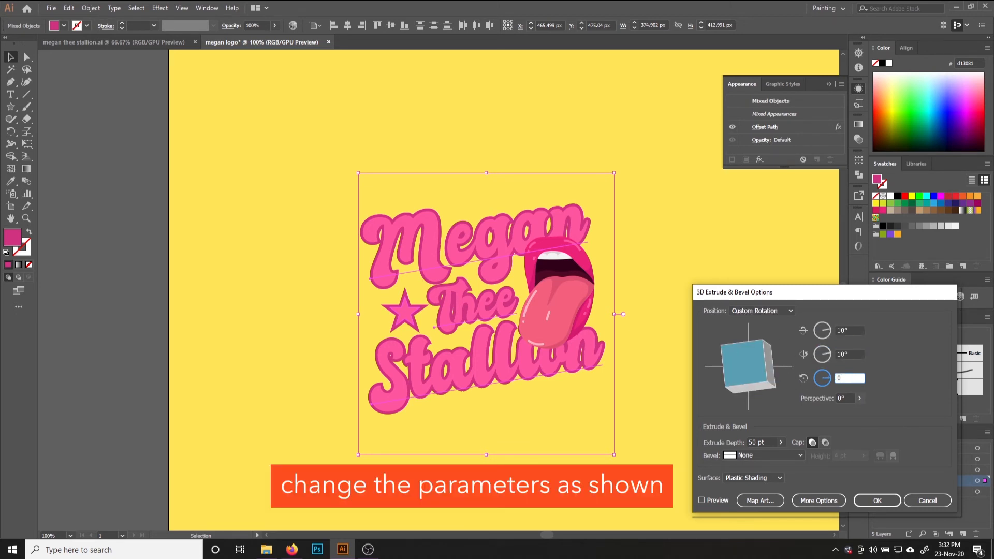
Set the extrude depth to 25 pt and the surface to No Shading, preview the result and apply the 3D effect
{"action": "left_click", "coordinate": [779, 444]}
{"action": "left_click", "coordinate": [764, 442]}
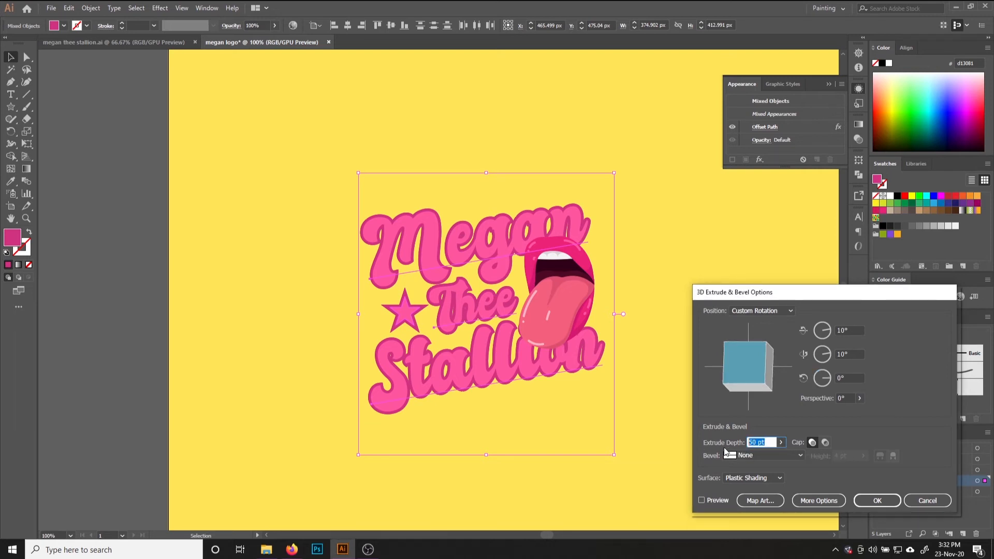
{"action": "type", "text": "25"}
{"action": "left_click", "coordinate": [782, 455]}
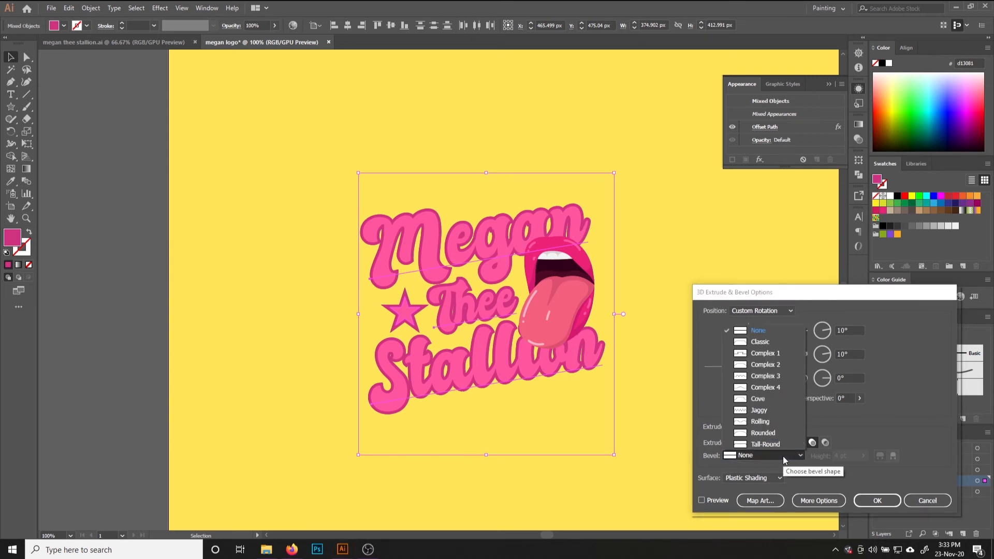
{"action": "key", "text": "Escape"}
{"action": "left_click", "coordinate": [767, 478]}
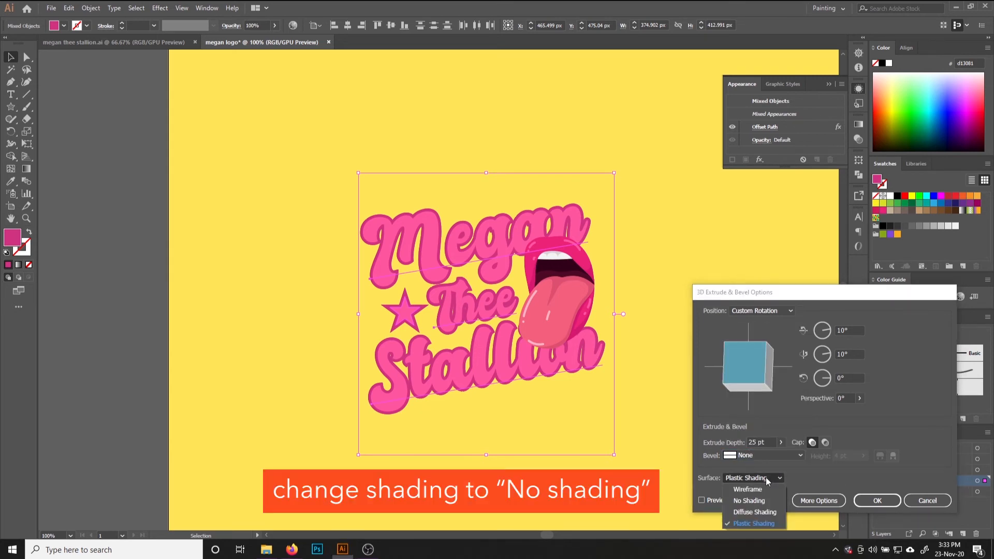
{"action": "left_click", "coordinate": [765, 501]}
{"action": "left_click", "coordinate": [701, 501]}
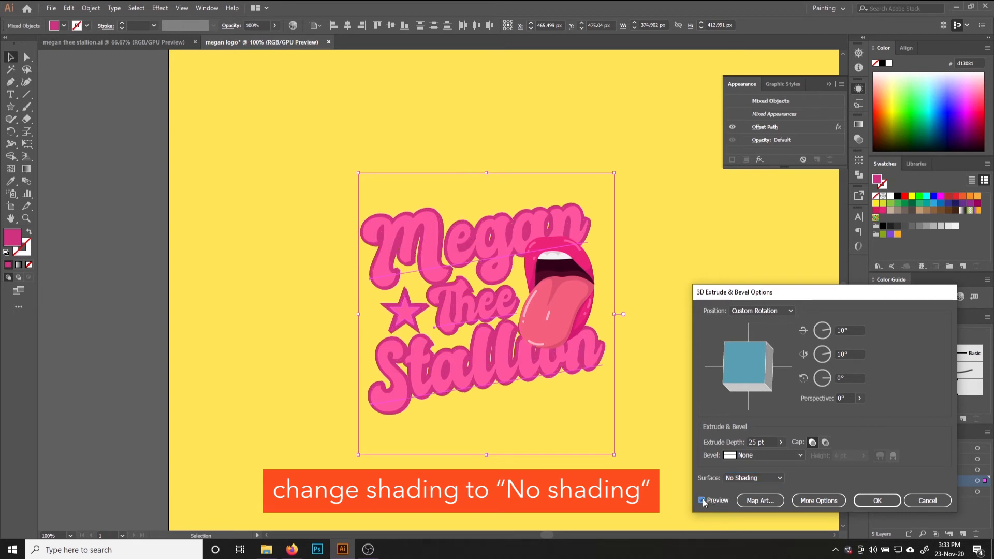
{"action": "left_click", "coordinate": [890, 505]}
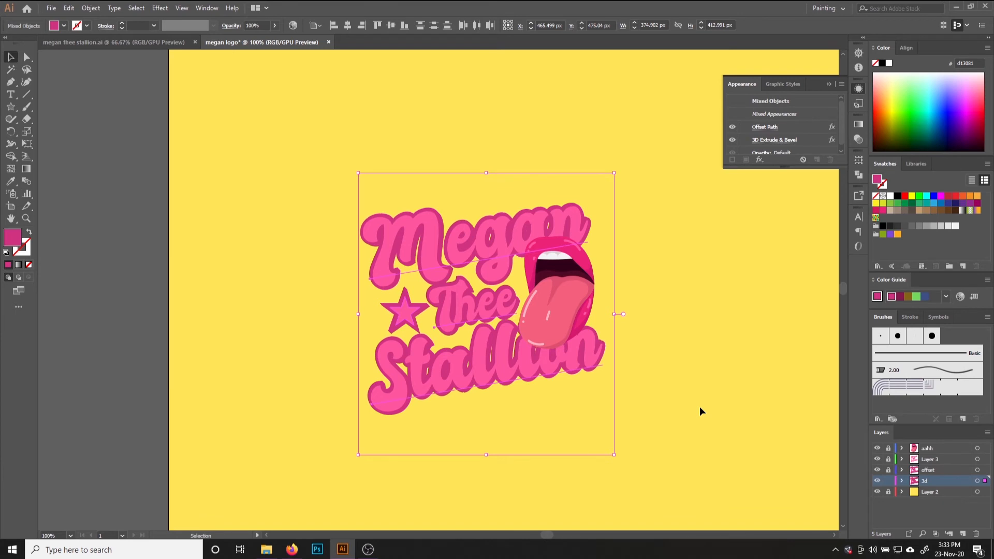
Nudge the extruded lettering and star slightly right and down behind the offset outline
{"action": "key", "text": "Right"}
{"action": "key", "text": "Right"}
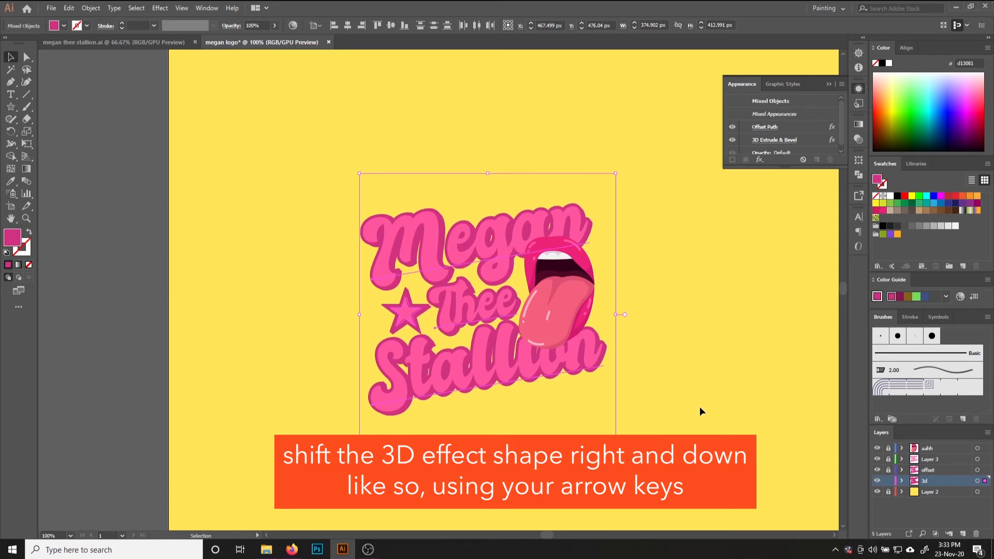
{"action": "key", "text": "Down"}
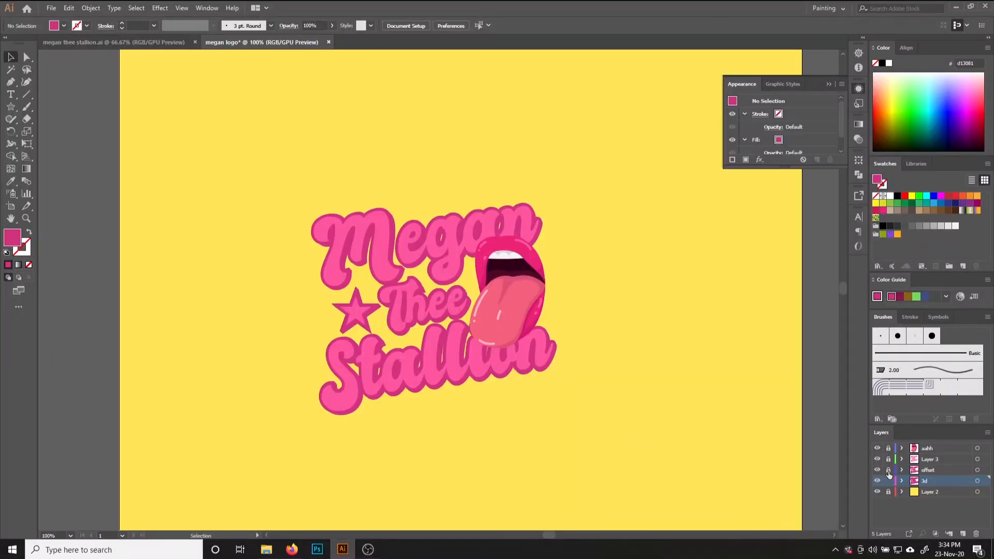
Unlock the mouth illustration's layer aahh and select the extruded lettering and star on the 3d layer
{"action": "left_click", "coordinate": [889, 448]}
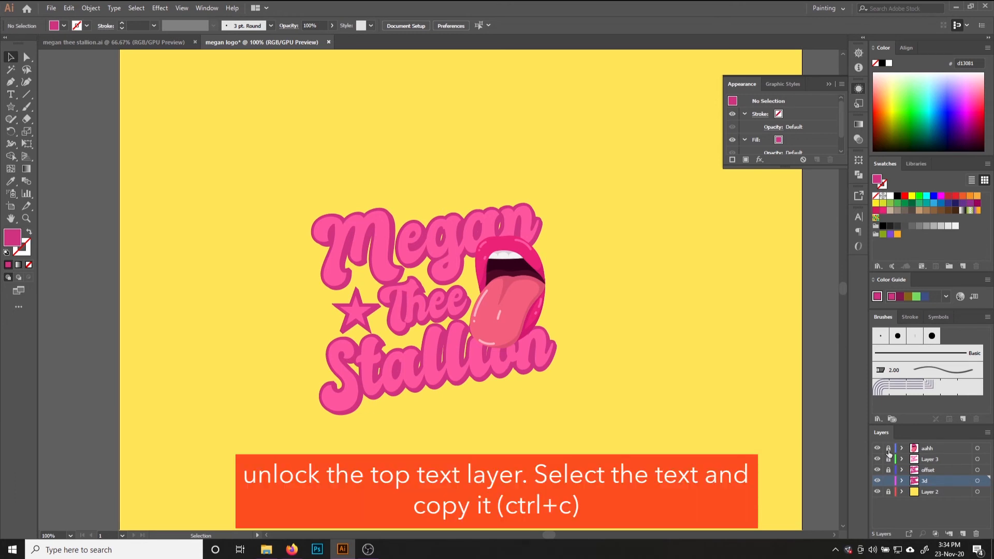
{"action": "left_click_drag", "start_coordinate": [533, 439], "coordinate": [246, 270]}
{"action": "left_click", "coordinate": [352, 342]}
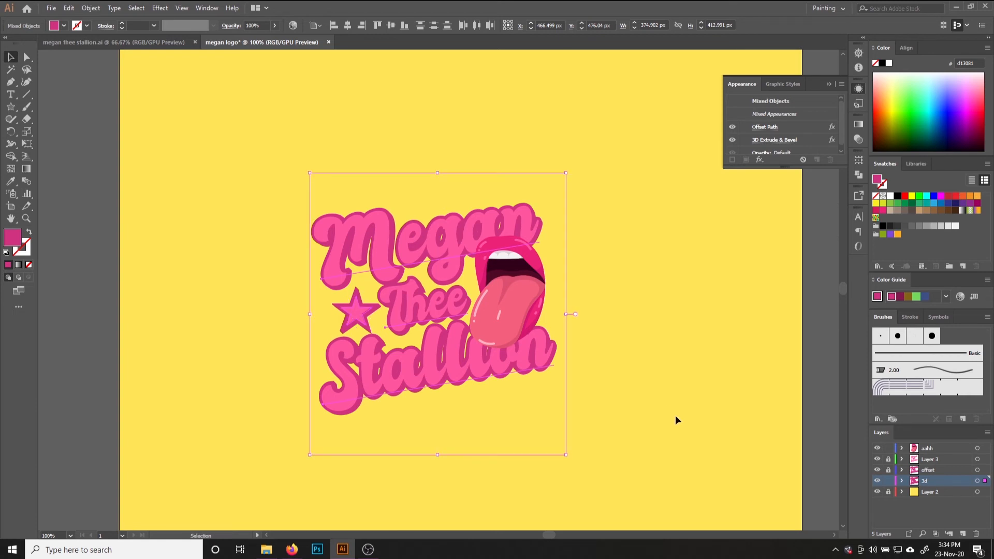
Create a layer named white offset just above the yellow background layer and paste the copied lettering and star in place on it
{"action": "left_click", "coordinate": [935, 494]}
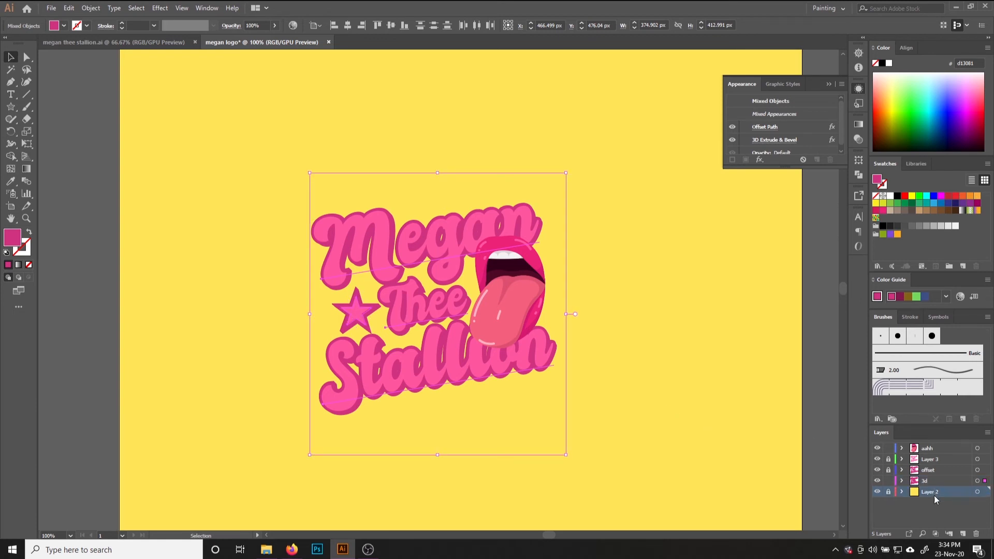
{"action": "left_click", "coordinate": [963, 534]}
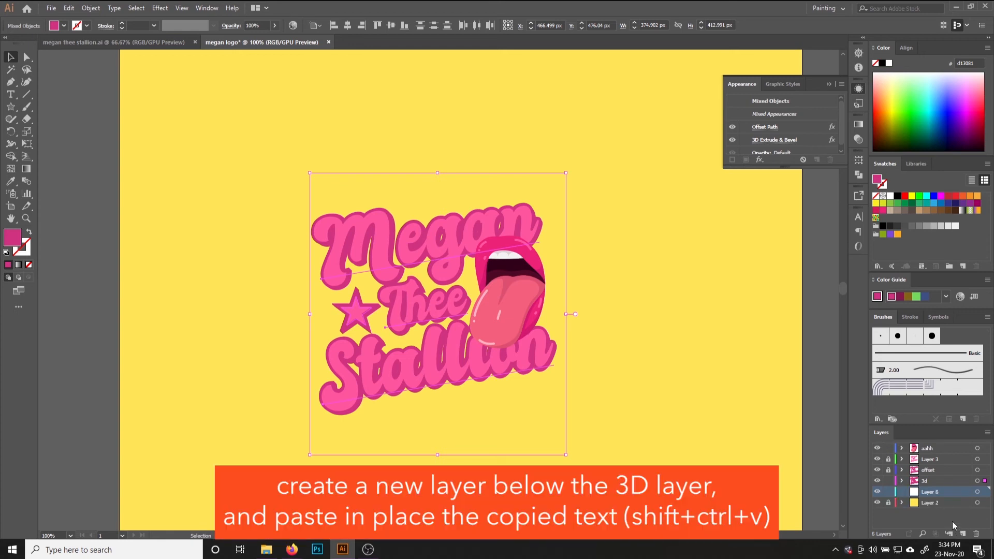
{"action": "key", "text": "ctrl+shift+v"}
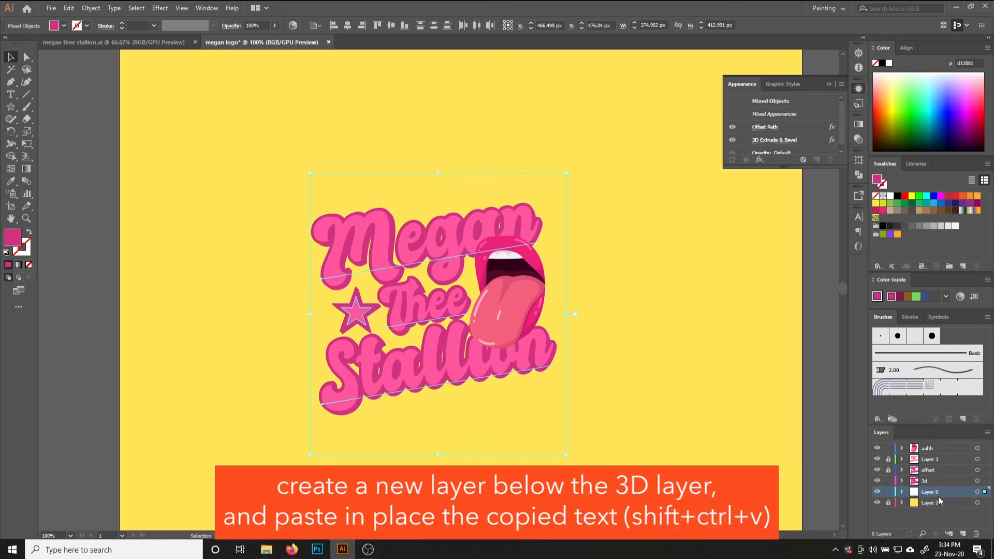
{"action": "double_click", "coordinate": [933, 492]}
{"action": "type", "text": "white offset"}
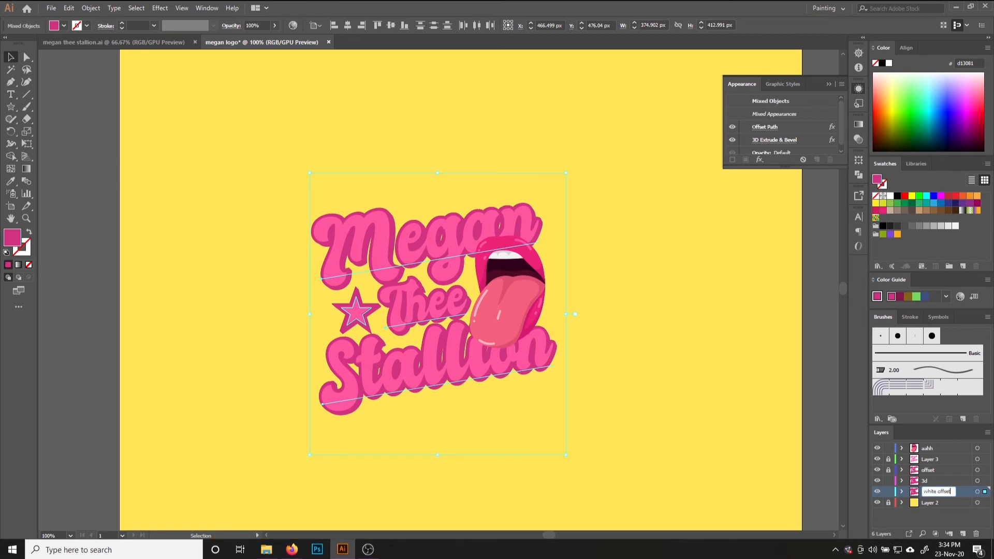
{"action": "key", "text": "Return"}
Fill the lettering and star on the white offset layer with white and change their Offset Path effect to 10 px
{"action": "left_click", "coordinate": [890, 197]}
{"action": "left_click", "coordinate": [890, 197]}
{"action": "left_click", "coordinate": [764, 127]}
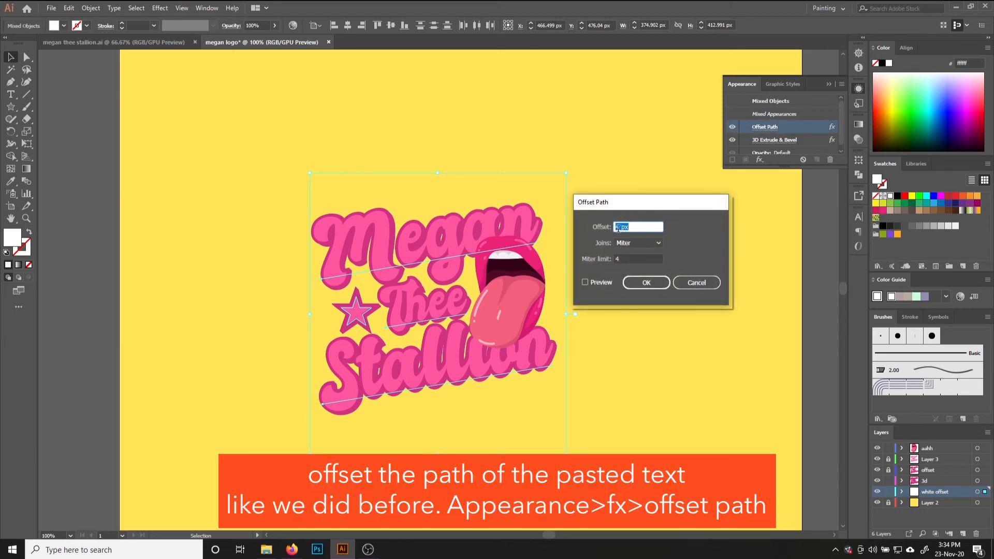
{"action": "type", "text": "10"}
{"action": "left_click", "coordinate": [585, 282]}
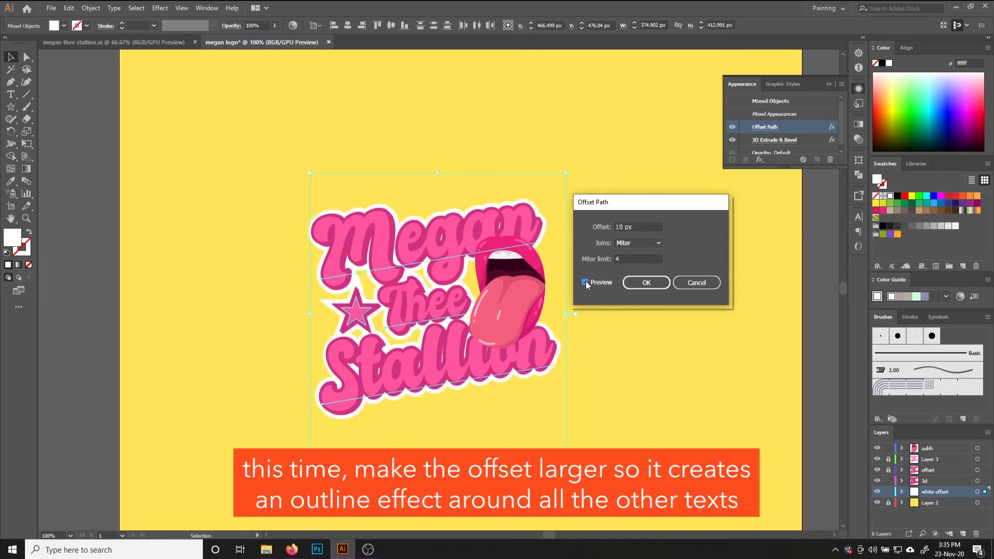
{"action": "left_click", "coordinate": [643, 279]}
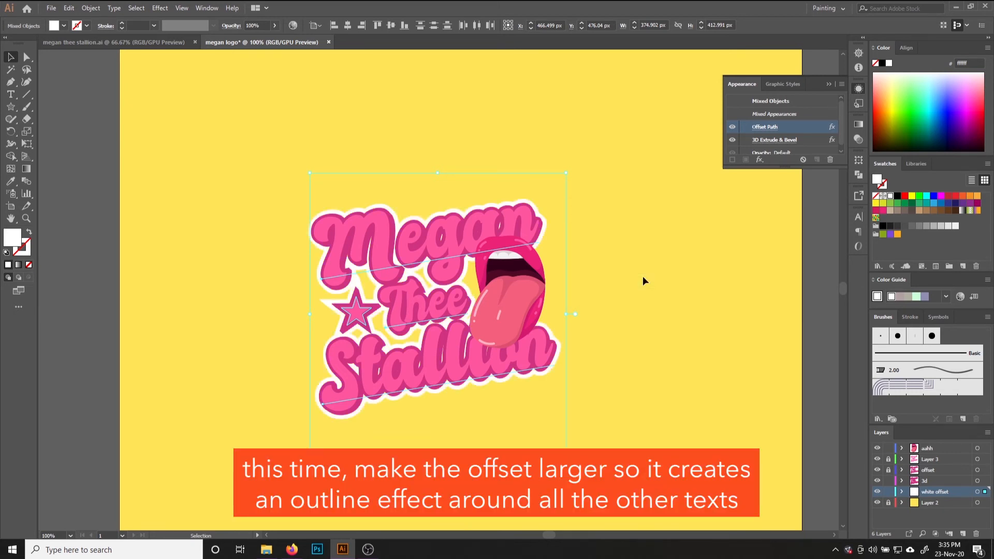
{"action": "left_click", "coordinate": [655, 329]}
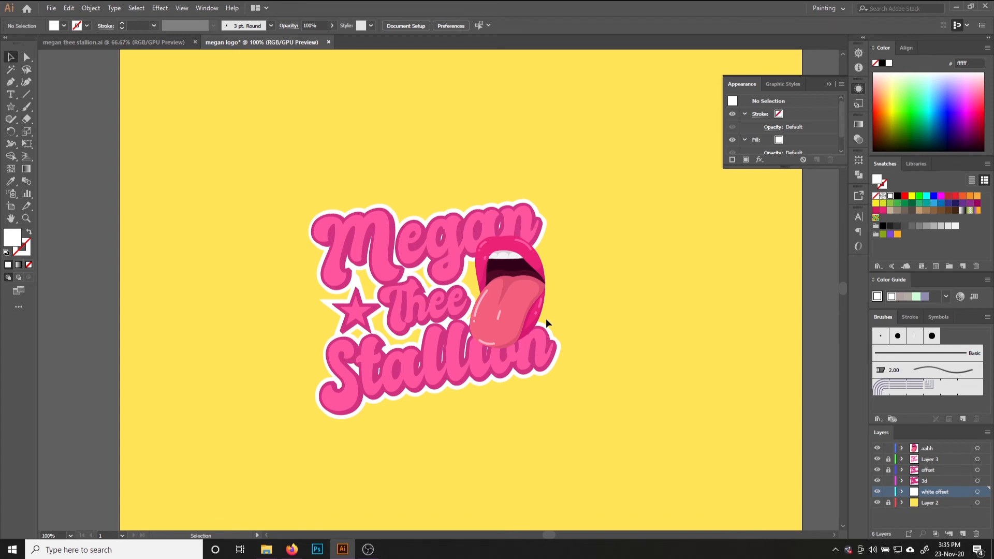
Copy the mouth illustration in place onto the white offset layer
{"action": "left_click", "coordinate": [527, 314]}
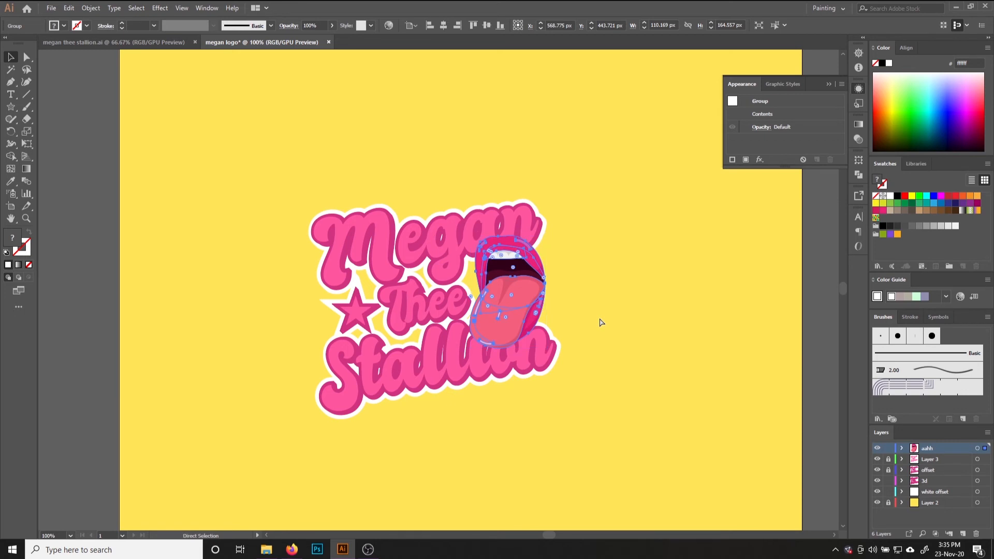
{"action": "left_click", "coordinate": [927, 492]}
{"action": "key", "text": "ctrl"}
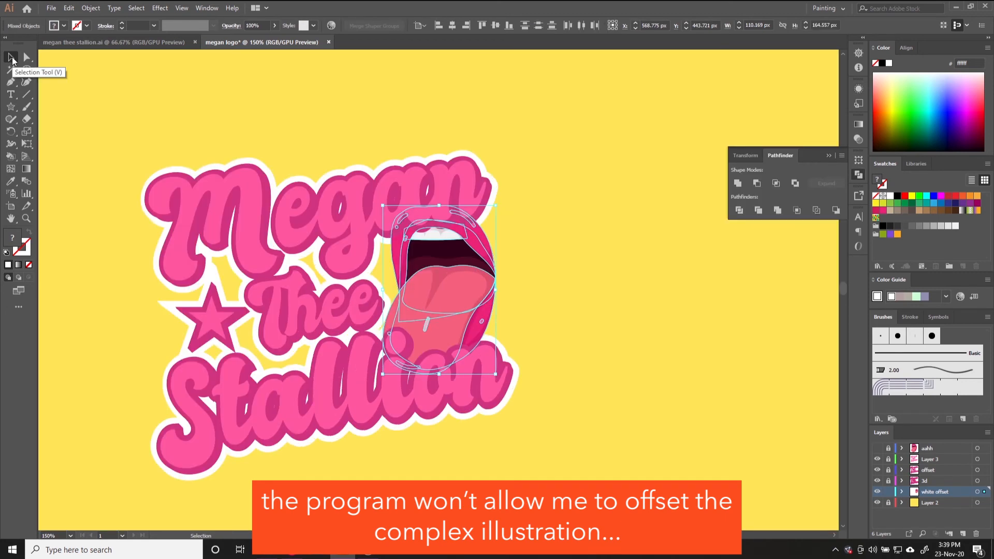
Rasterize the copied mouth illustration as RGB at High (300 ppi) with a transparent background
{"action": "left_click", "coordinate": [91, 8]}
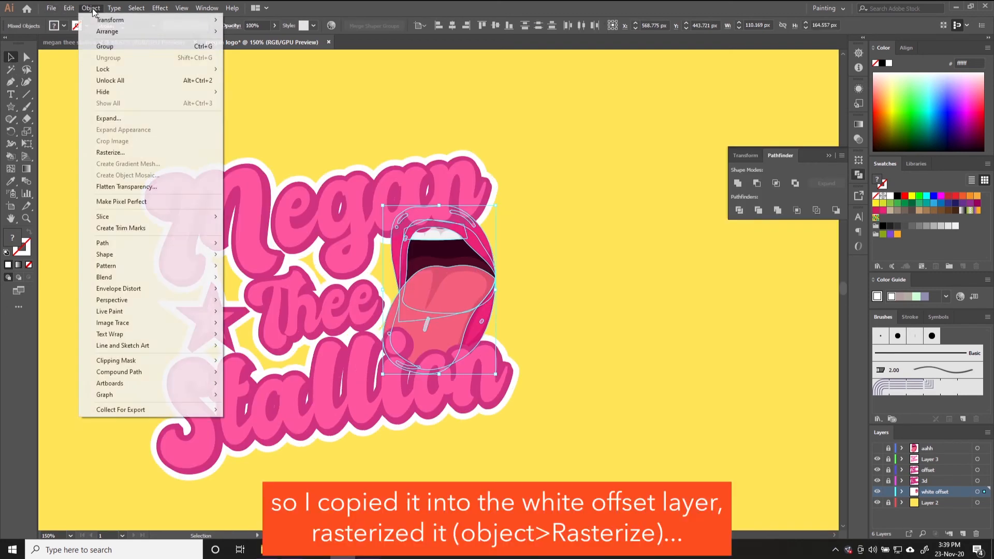
{"action": "left_click", "coordinate": [136, 152]}
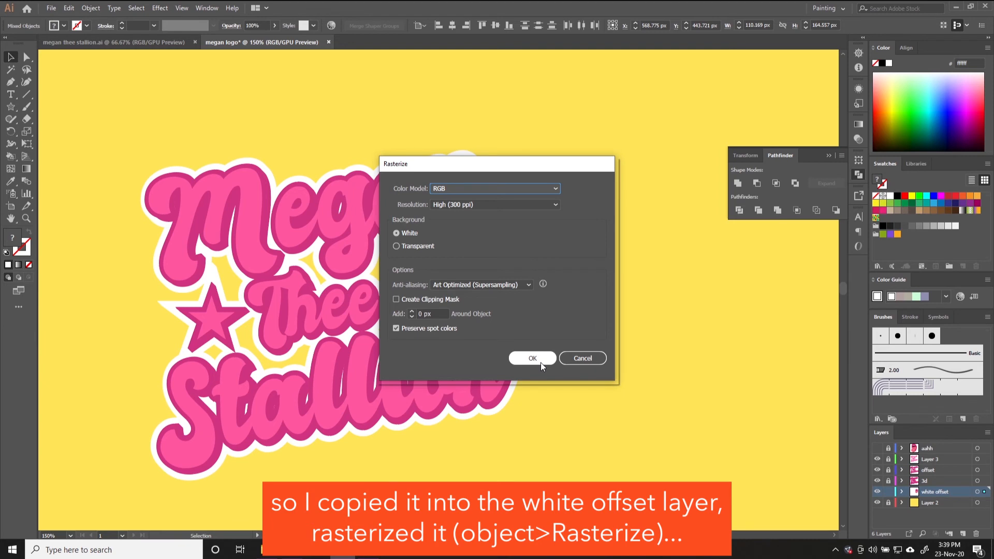
{"action": "left_click", "coordinate": [395, 248]}
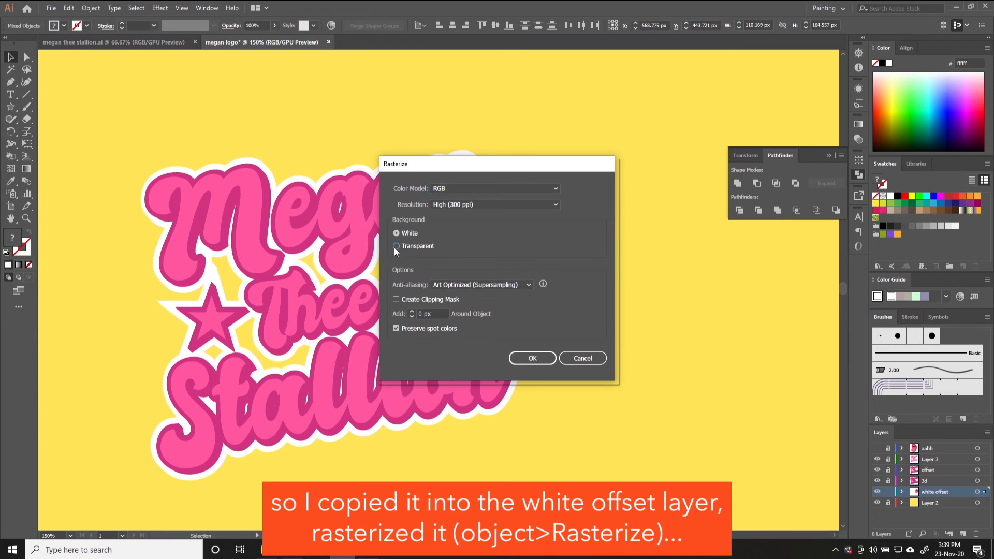
{"action": "left_click", "coordinate": [533, 358]}
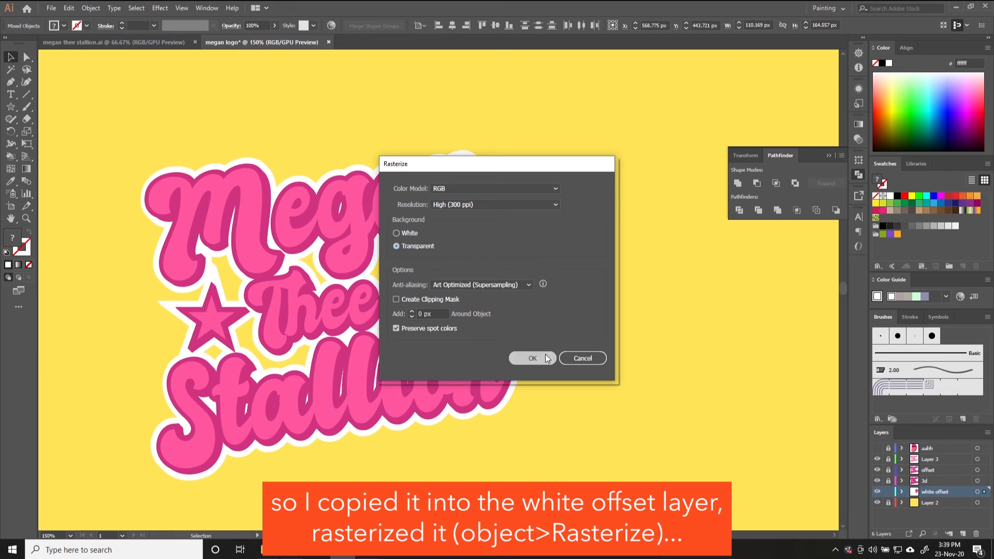
Image Trace the rasterized mouth with the High Fidelity Photo preset and expand the tracing into paths
{"action": "left_click", "coordinate": [270, 25]}
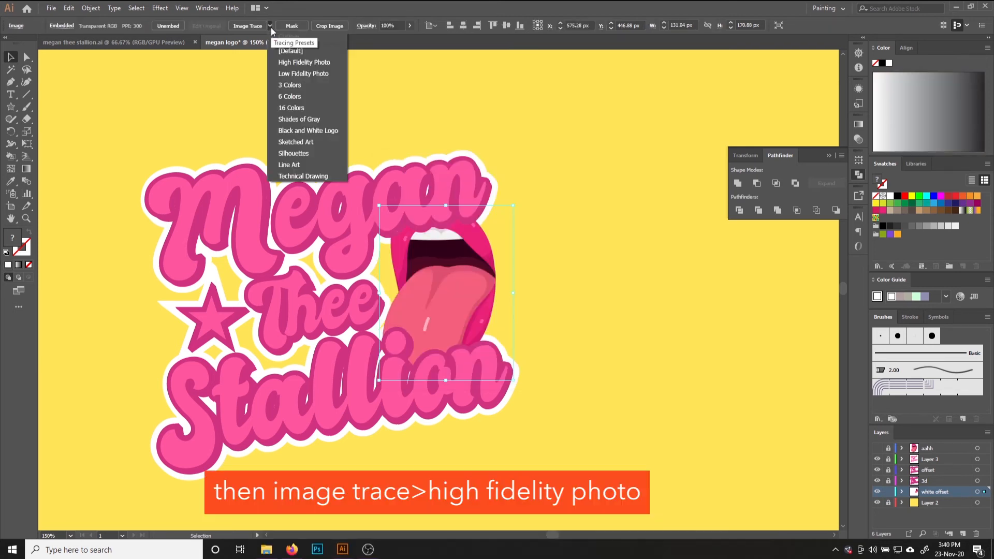
{"action": "left_click", "coordinate": [285, 63]}
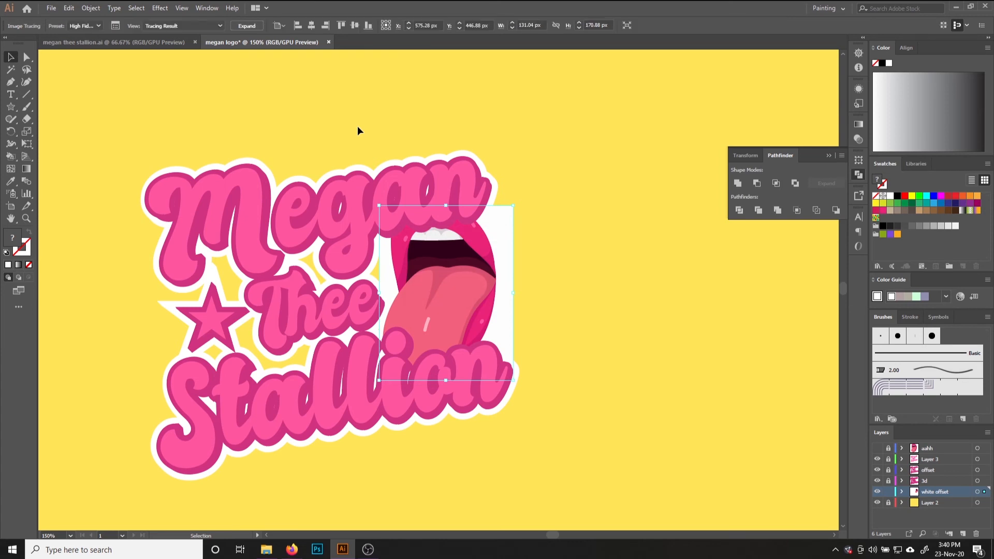
{"action": "left_click", "coordinate": [256, 27]}
Isolate the traced mouth group and delete its white background shape
{"action": "left_click", "coordinate": [541, 277]}
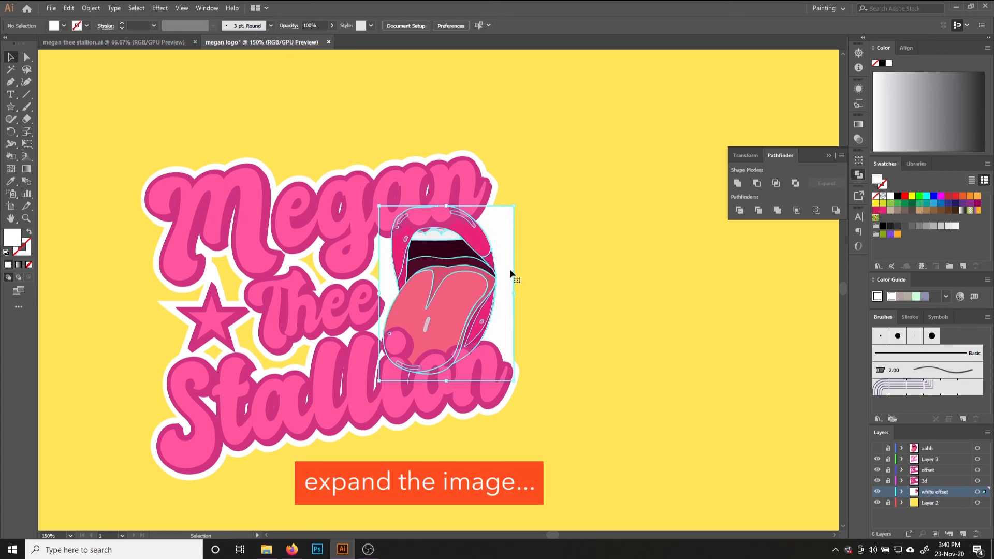
{"action": "double_click", "coordinate": [510, 269]}
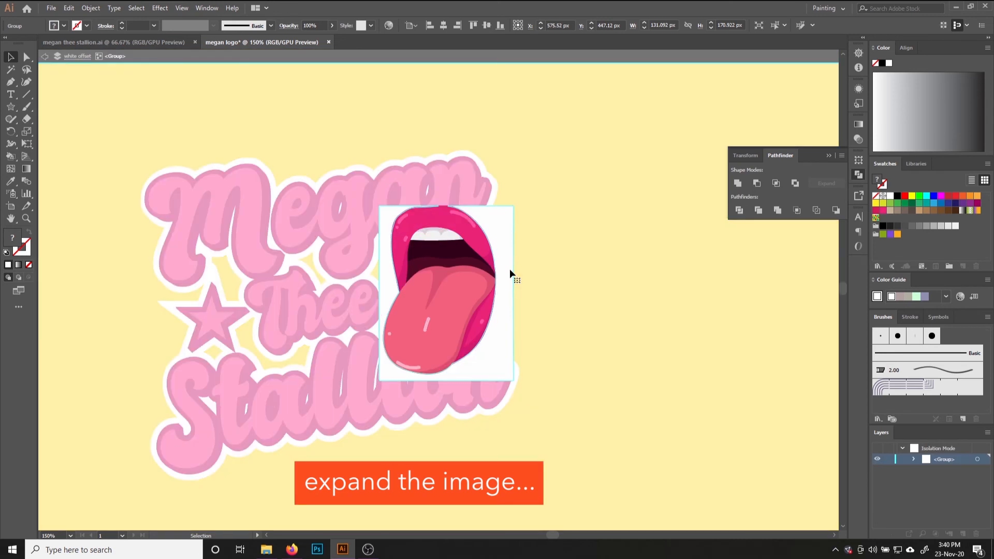
{"action": "left_click", "coordinate": [510, 268]}
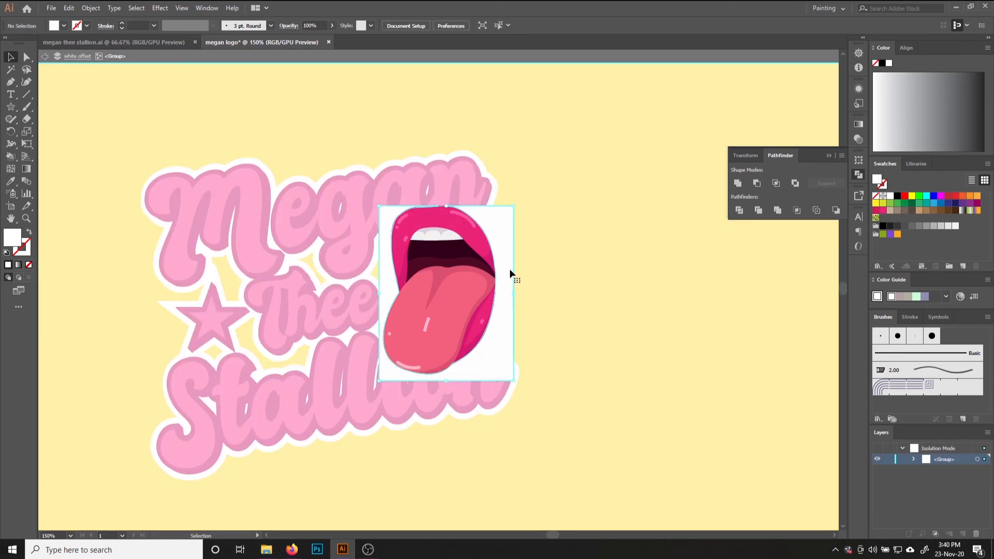
{"action": "key", "text": "Delete"}
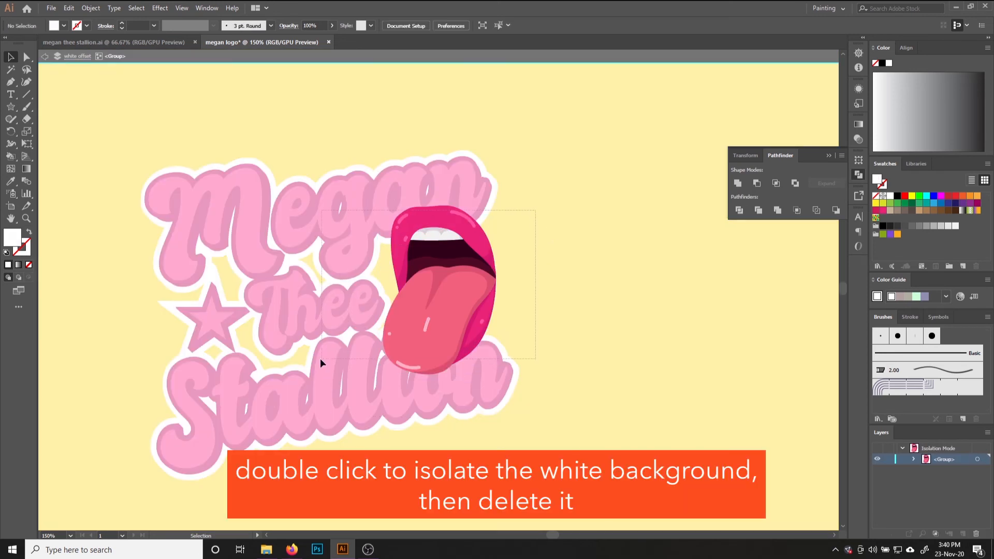
Unite all paths of the traced mouth into one silhouette with Pathfinder and leave isolation mode
{"action": "key", "text": "ctrl+a"}
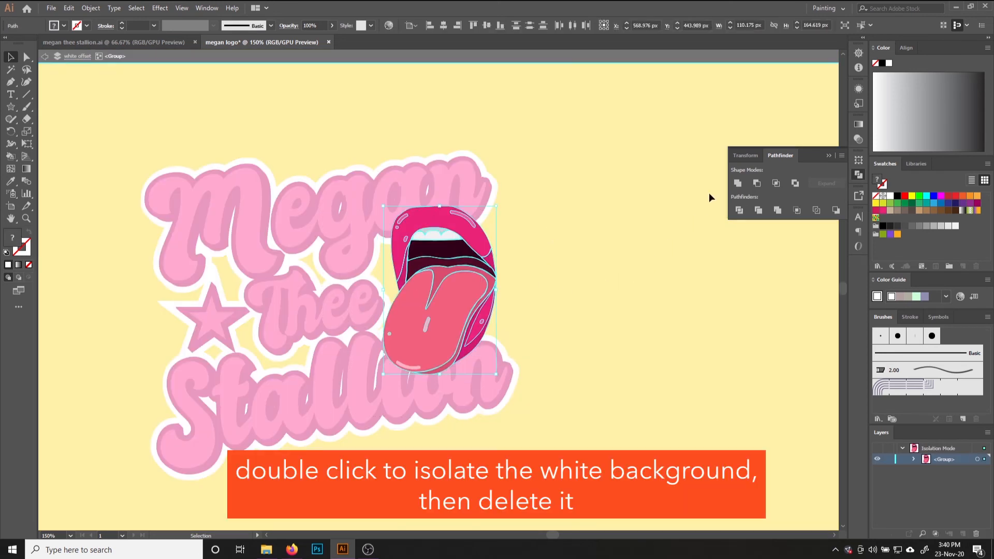
{"action": "left_click", "coordinate": [738, 182]}
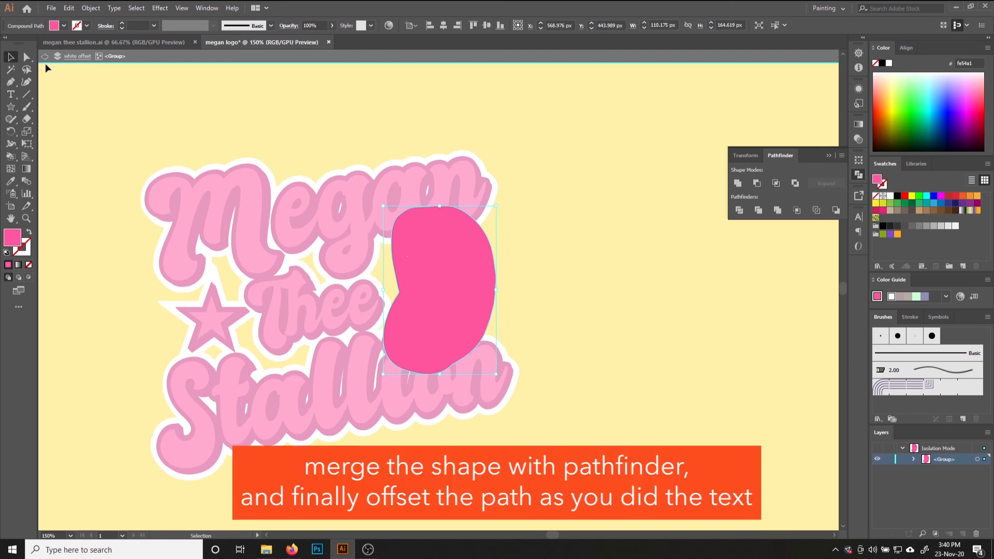
{"action": "left_click", "coordinate": [44, 57]}
{"action": "left_click", "coordinate": [45, 57]}
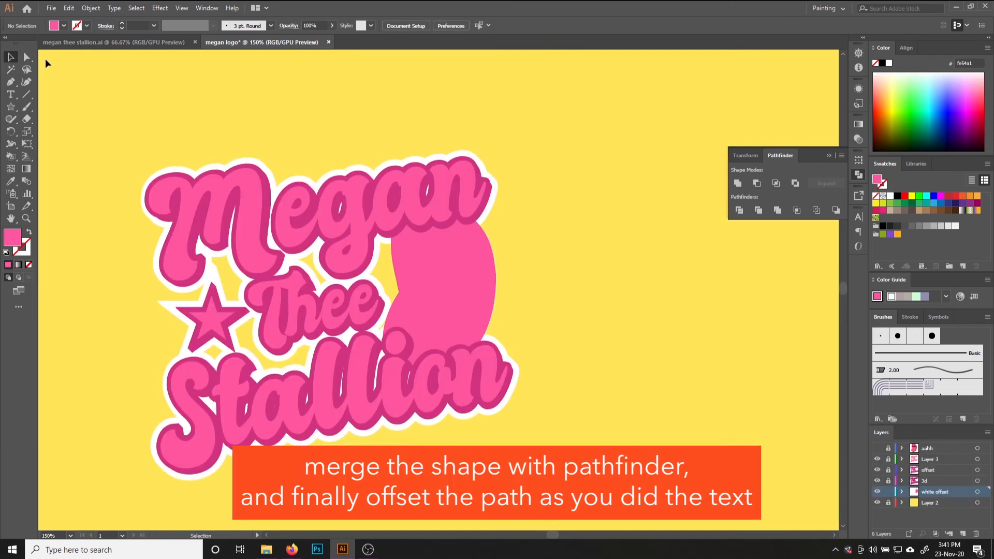
Apply a 10 px Offset Path effect with miter joins to the mouth silhouette and fill it with white
{"action": "left_click", "coordinate": [456, 291]}
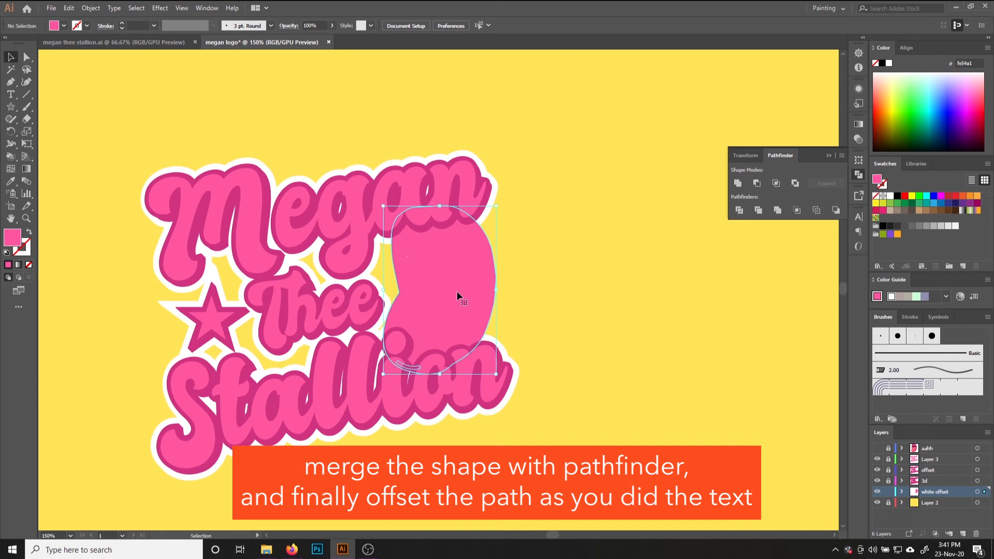
{"action": "left_click", "coordinate": [858, 89]}
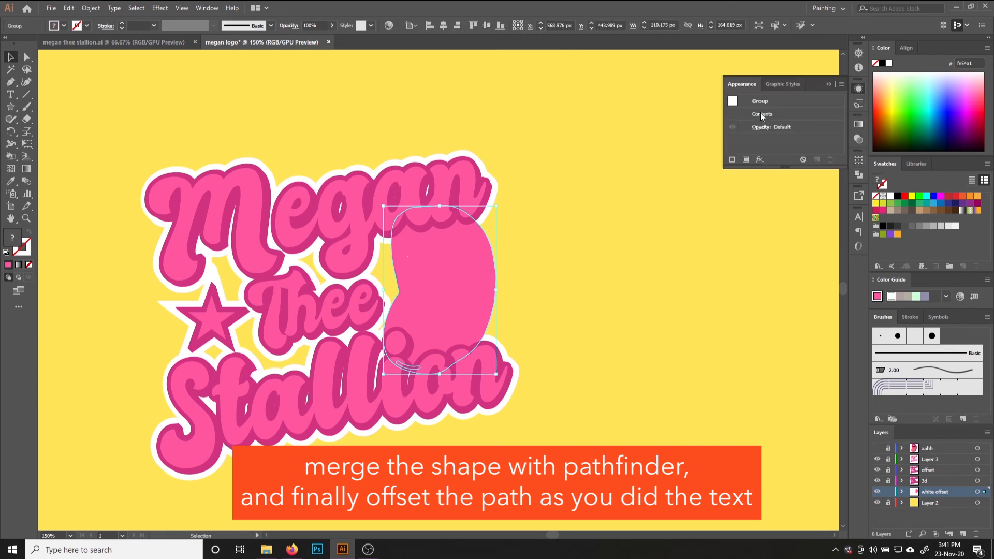
{"action": "left_click", "coordinate": [761, 114]}
{"action": "left_click", "coordinate": [759, 160]}
{"action": "mouse_move", "coordinate": [818, 233]}
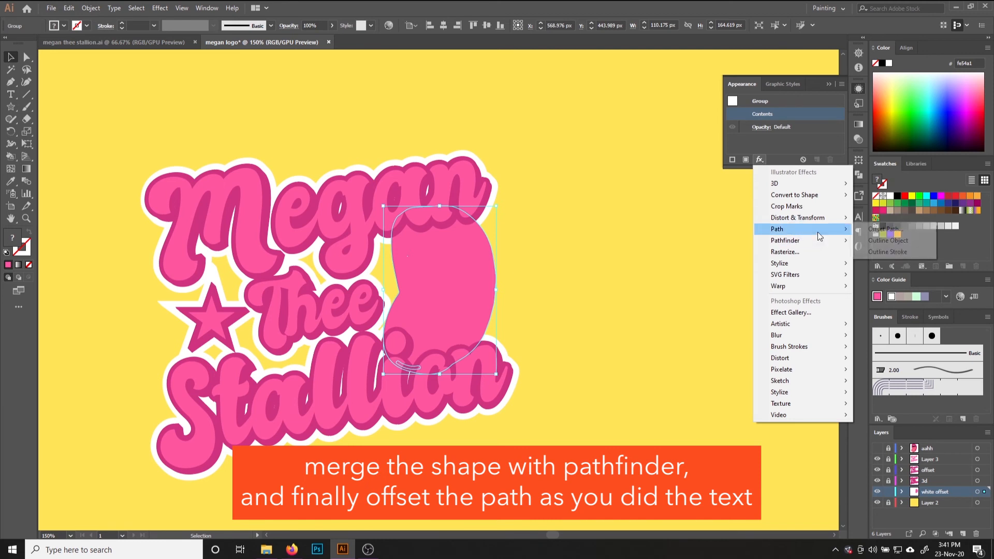
{"action": "left_click", "coordinate": [894, 230]}
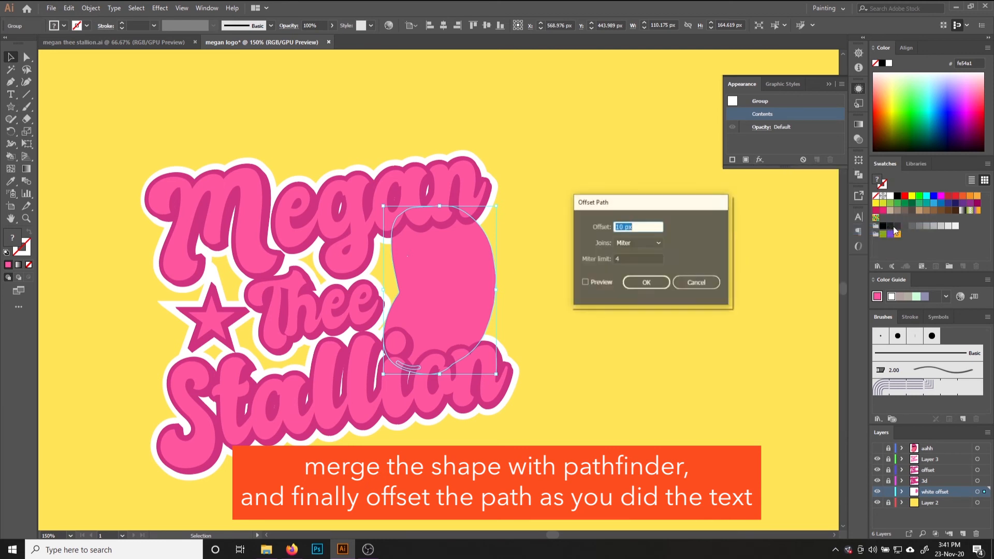
{"action": "left_click", "coordinate": [585, 282]}
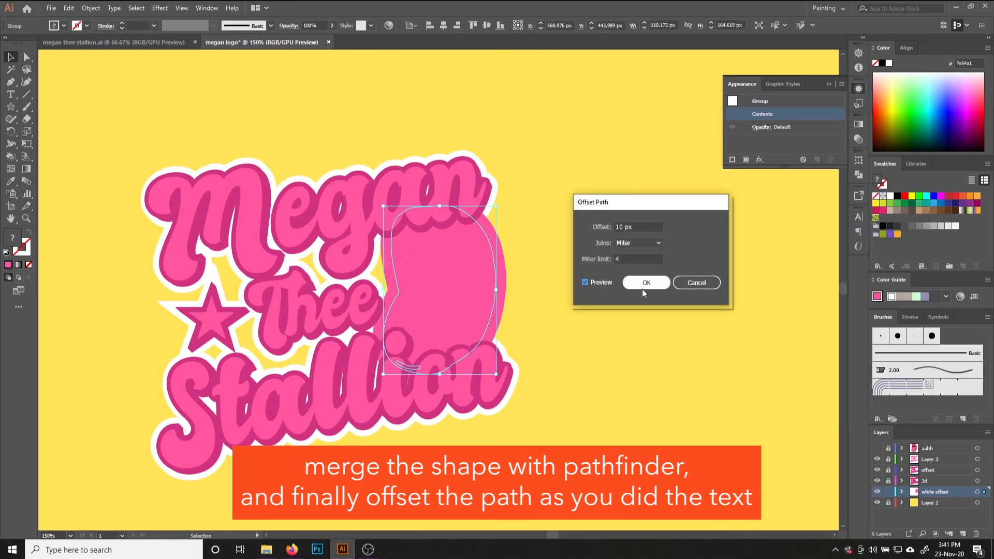
{"action": "left_click", "coordinate": [654, 282]}
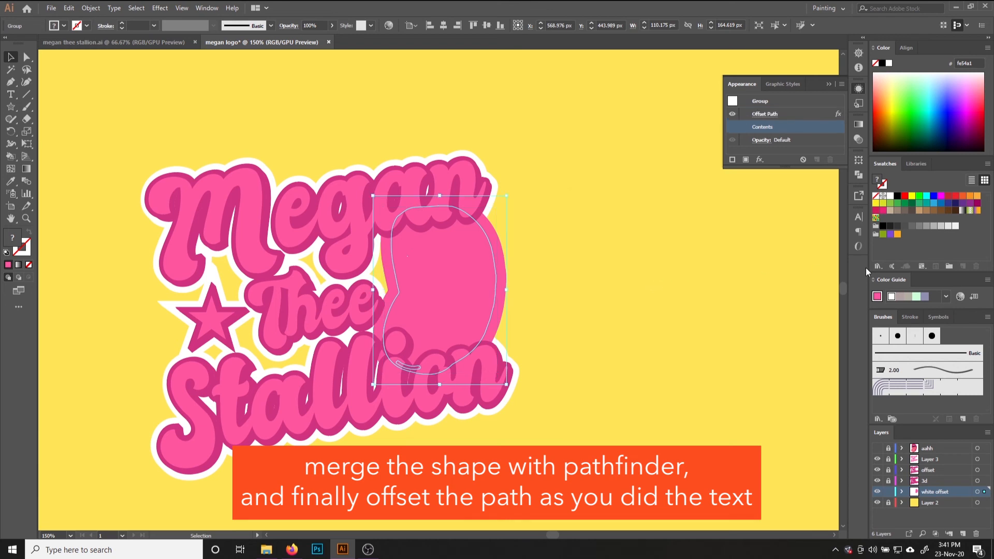
{"action": "left_click", "coordinate": [890, 196]}
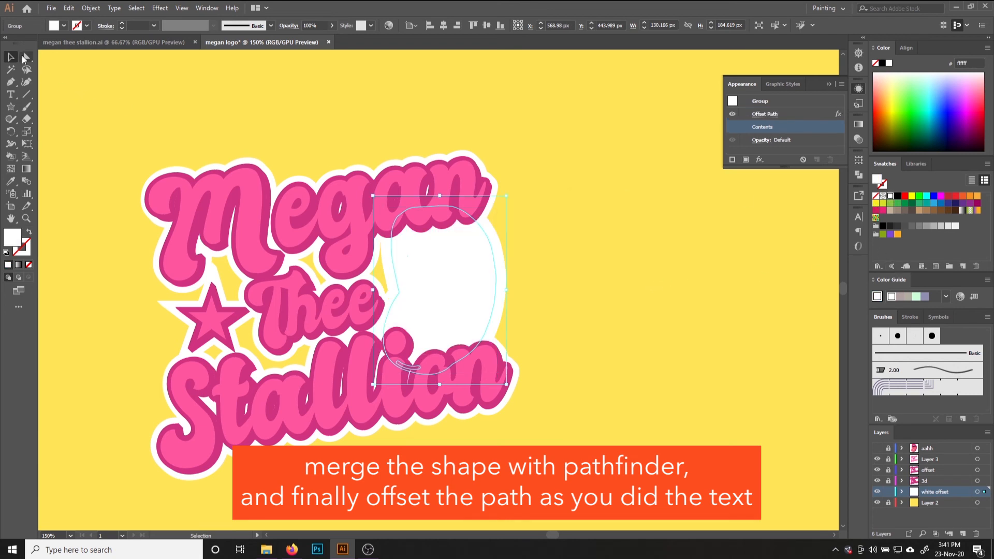
{"action": "left_click", "coordinate": [829, 83]}
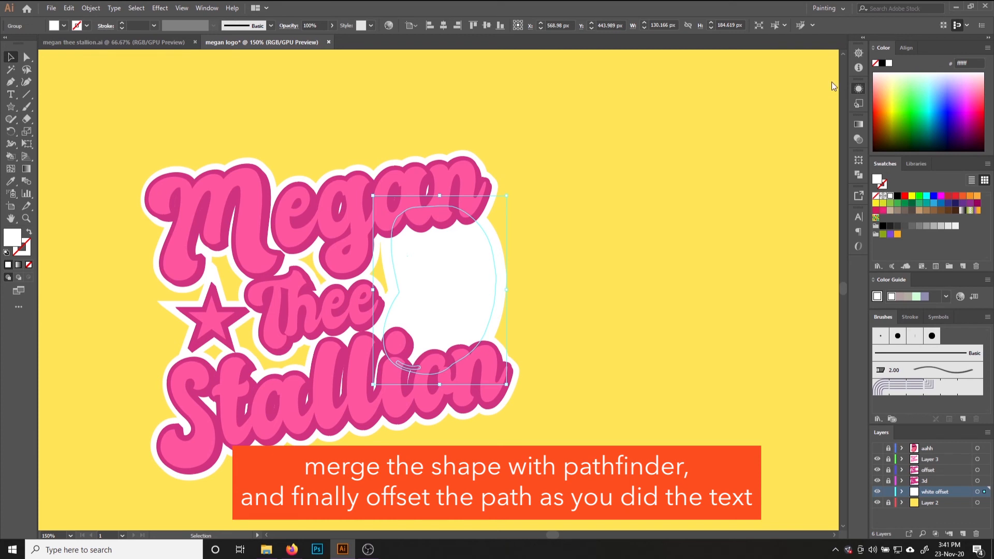
Try to unite the white mouth silhouette with Pathfinder
{"action": "left_click", "coordinate": [859, 175]}
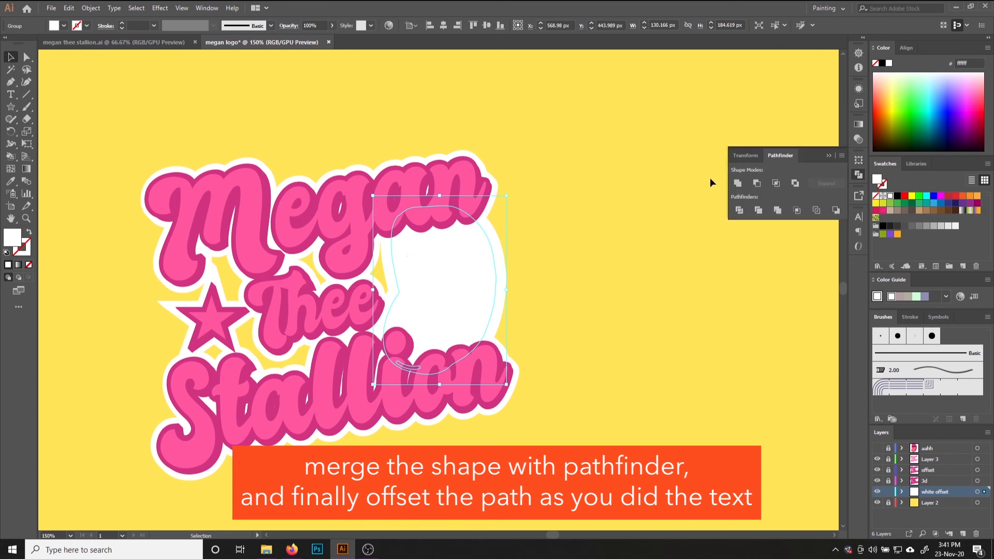
{"action": "left_click", "coordinate": [739, 183]}
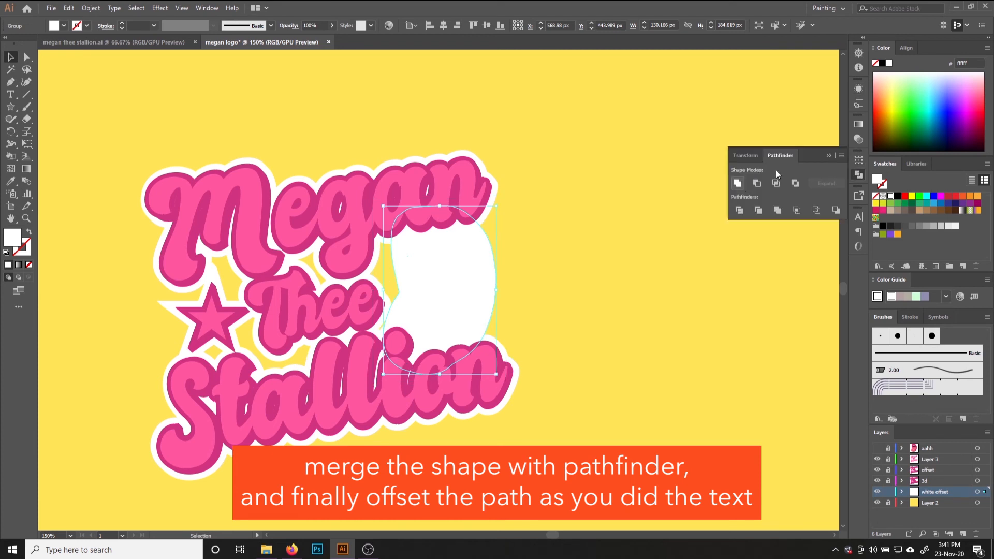
{"action": "key", "text": "ctrl+z"}
{"action": "left_click", "coordinate": [828, 155]}
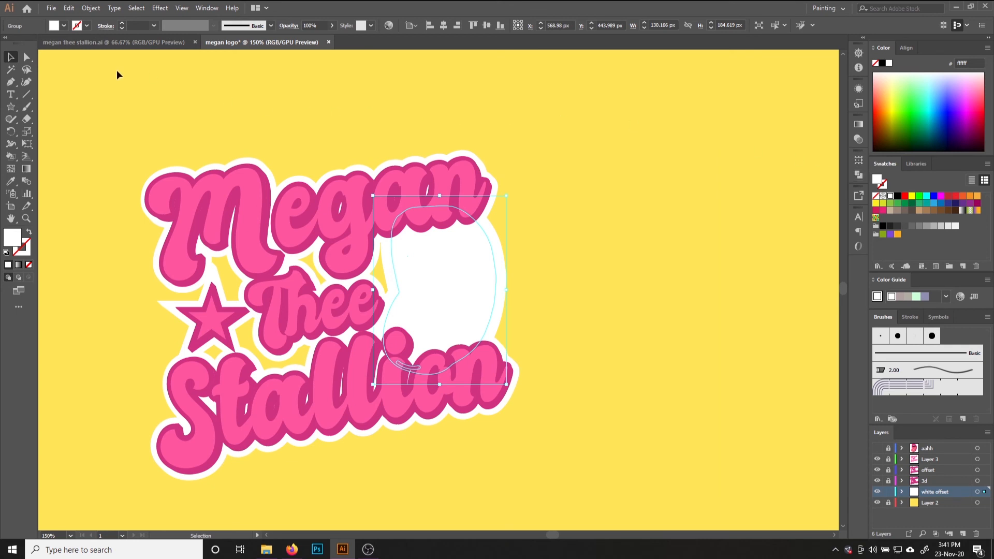
Turn the visibility of the aahh mouth illustration layer back on
{"action": "left_click", "coordinate": [75, 99]}
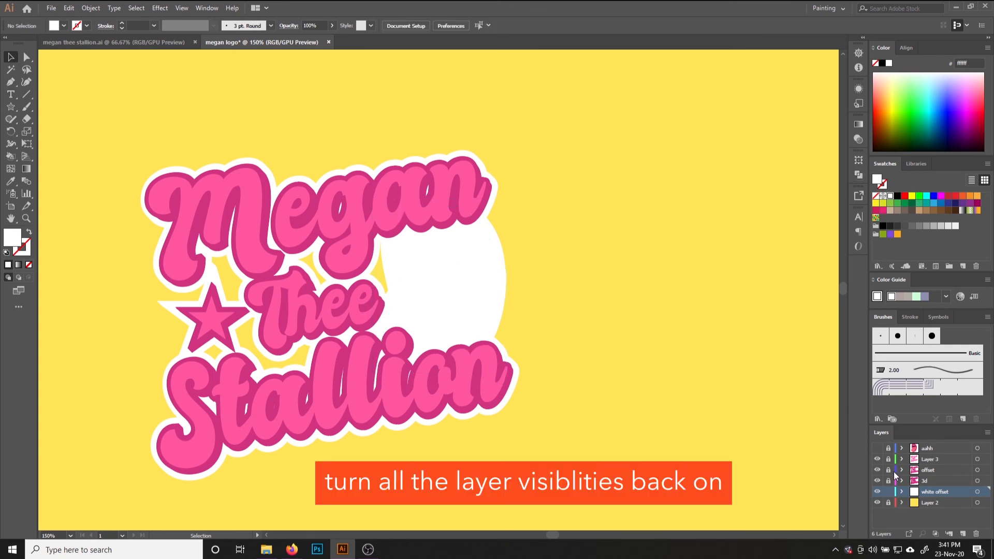
{"action": "left_click", "coordinate": [877, 457]}
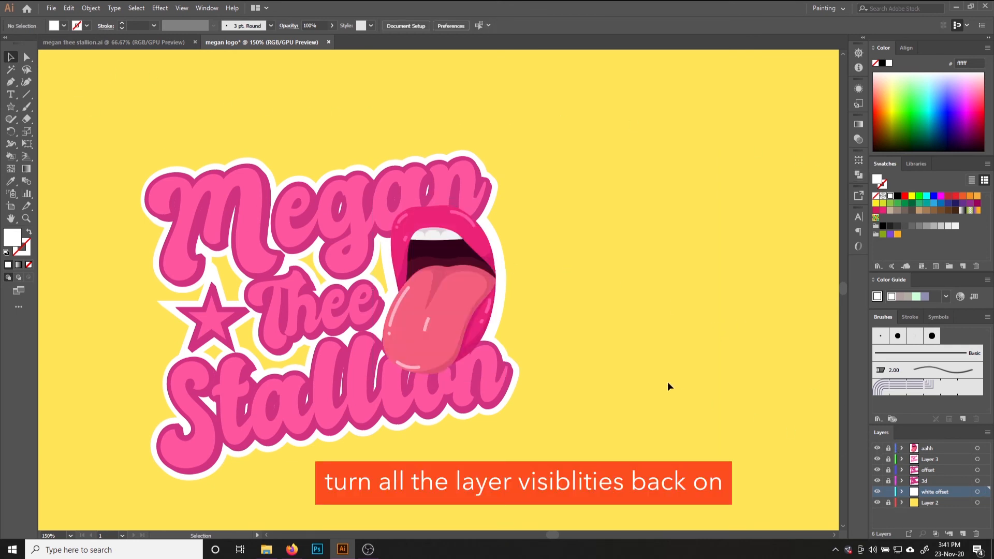
{"action": "key", "text": "ctrl+minus"}
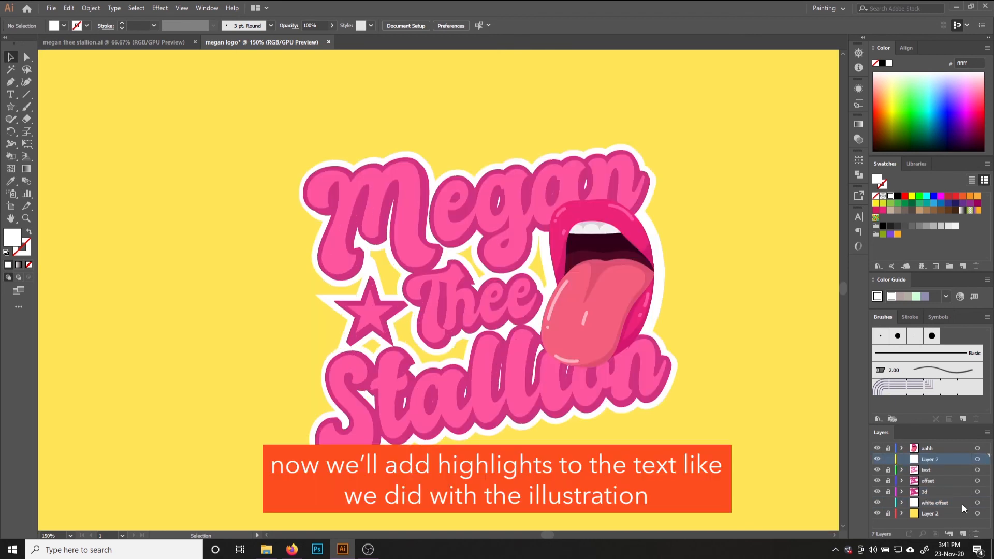
Name the new layer above the text layer hl and lock the white offset layer
{"action": "double_click", "coordinate": [934, 455]}
{"action": "type", "text": "hl"}
{"action": "key", "text": "Return"}
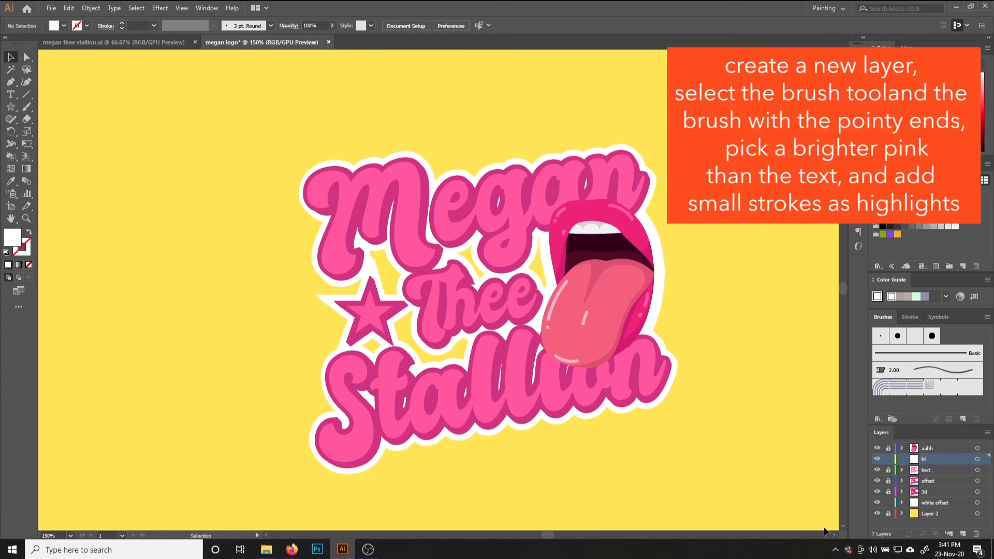
{"action": "left_click", "coordinate": [888, 504]}
Sample the lettering's pink and set the Blob Brush color to the lighter pink ffa9d4
{"action": "left_click", "coordinate": [12, 182]}
{"action": "left_click", "coordinate": [619, 204]}
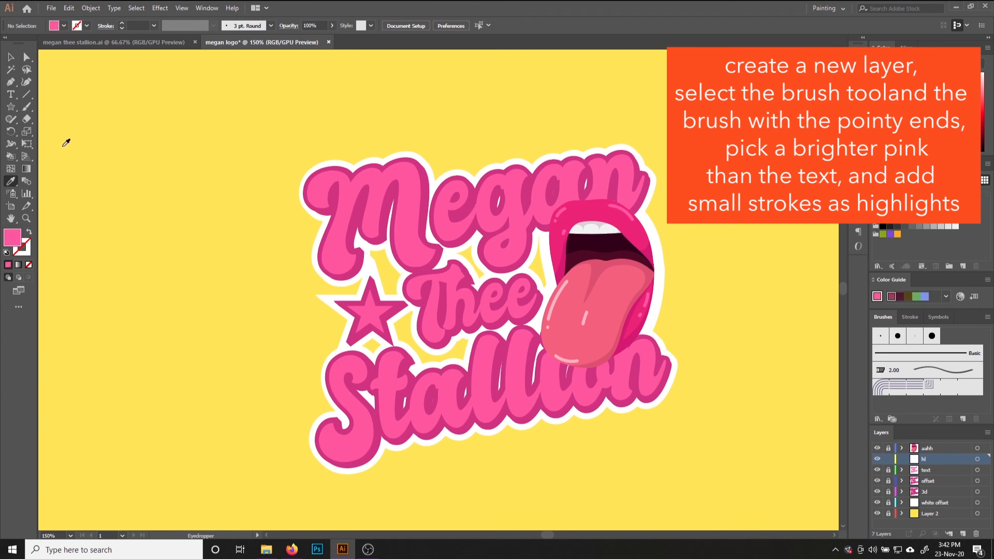
{"action": "key", "text": "shift+b"}
{"action": "double_click", "coordinate": [12, 238]}
{"action": "left_click", "coordinate": [906, 277]}
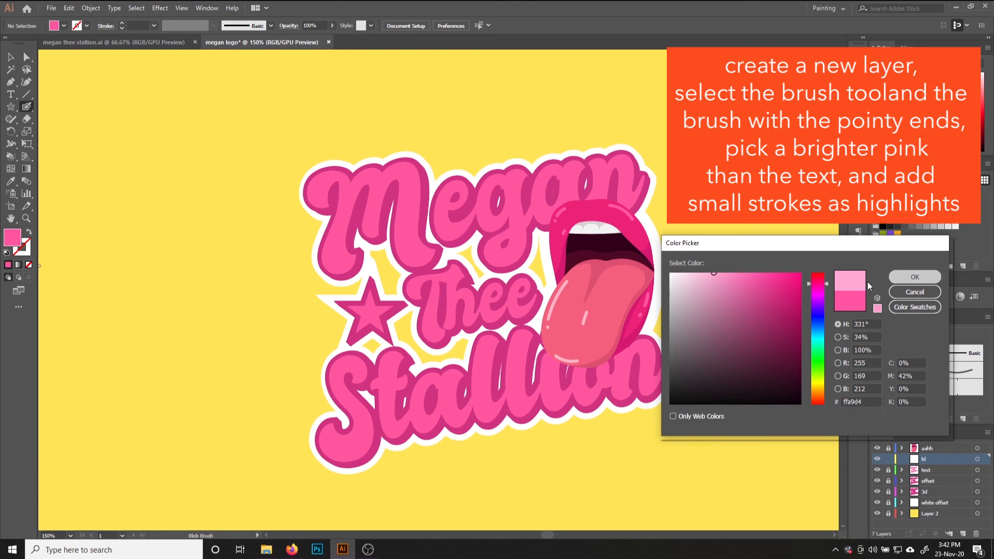
Paint small light pink highlight strokes along the letters of "Megan" with the Blob Brush
{"action": "left_click_drag", "start_coordinate": [327, 257], "coordinate": [334, 269]}
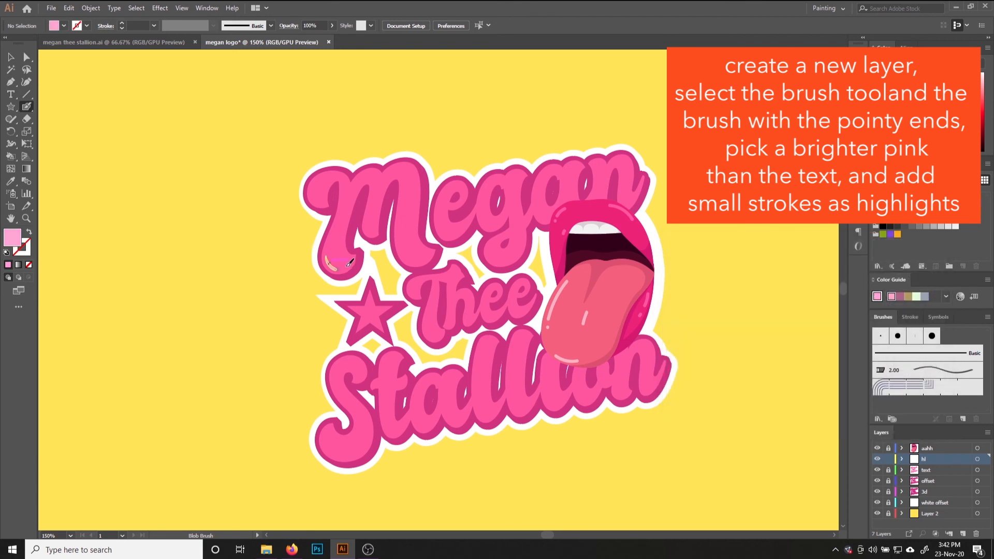
{"action": "left_click_drag", "start_coordinate": [320, 200], "coordinate": [320, 177]}
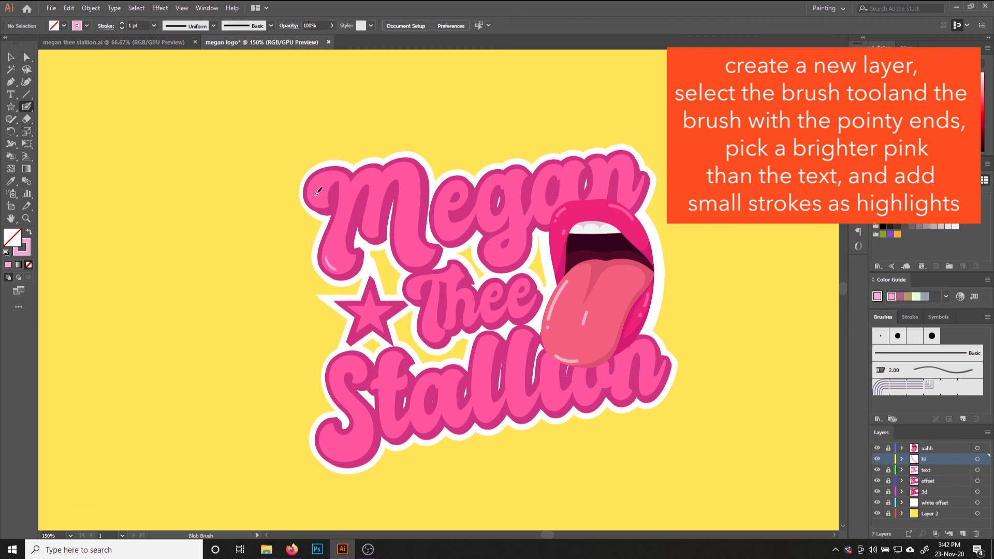
{"action": "left_click_drag", "start_coordinate": [317, 180], "coordinate": [314, 203]}
{"action": "key", "text": "ctrl+z"}
{"action": "left_click_drag", "start_coordinate": [364, 226], "coordinate": [371, 235]}
{"action": "left_click_drag", "start_coordinate": [456, 228], "coordinate": [443, 231]}
{"action": "left_click_drag", "start_coordinate": [487, 180], "coordinate": [481, 197]}
{"action": "left_click_drag", "start_coordinate": [491, 244], "coordinate": [498, 260]}
{"action": "left_click", "coordinate": [533, 210]}
{"action": "left_click_drag", "start_coordinate": [543, 174], "coordinate": [536, 200]}
{"action": "left_click_drag", "start_coordinate": [462, 196], "coordinate": [459, 204]}
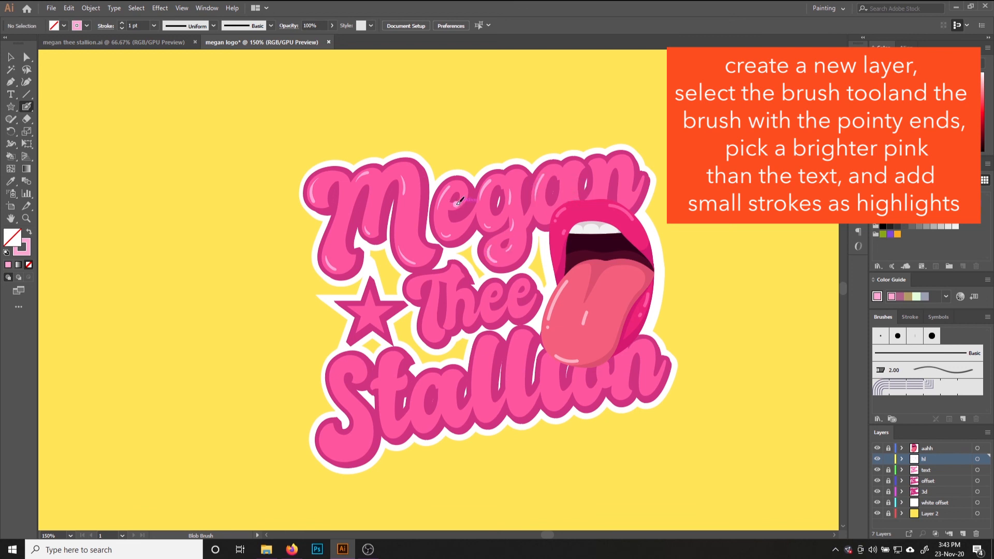
{"action": "left_click_drag", "start_coordinate": [563, 179], "coordinate": [562, 198]}
{"action": "left_click_drag", "start_coordinate": [622, 193], "coordinate": [622, 200]}
Paint small light pink highlight strokes on the star and the letters of "Thee" and "Stallion"
{"action": "left_click_drag", "start_coordinate": [431, 320], "coordinate": [428, 336]}
{"action": "mouse_move", "coordinate": [456, 267]}
{"action": "left_mouse_down"}
{"action": "mouse_move", "coordinate": [447, 323]}
{"action": "mouse_move", "coordinate": [467, 306]}
{"action": "mouse_move", "coordinate": [470, 325]}
{"action": "mouse_move", "coordinate": [490, 287]}
{"action": "mouse_move", "coordinate": [519, 288]}
{"action": "left_mouse_up"}
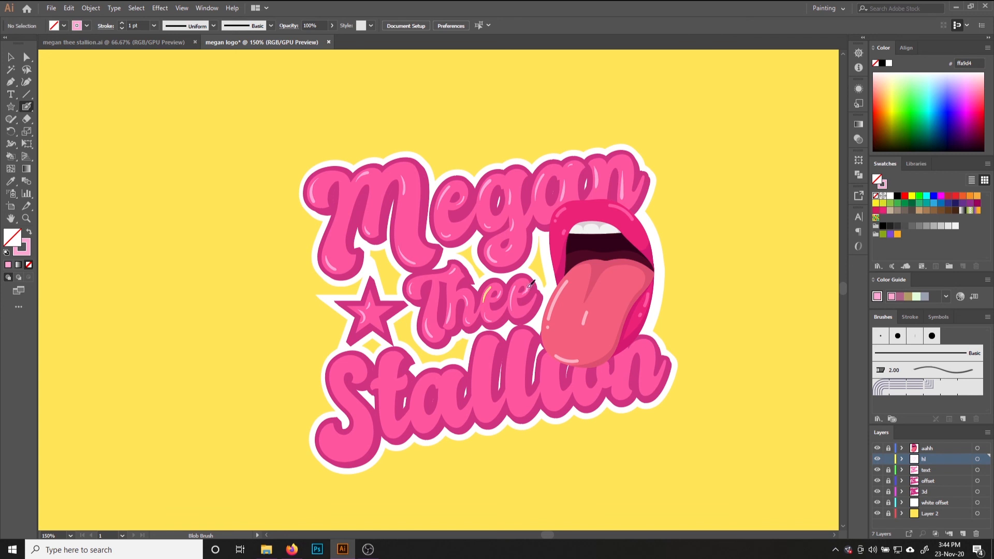
{"action": "left_click_drag", "start_coordinate": [349, 359], "coordinate": [333, 376]}
{"action": "mouse_move", "coordinate": [356, 421]}
{"action": "left_mouse_down"}
{"action": "mouse_move", "coordinate": [347, 440]}
{"action": "mouse_move", "coordinate": [323, 431]}
{"action": "left_mouse_up"}
{"action": "mouse_move", "coordinate": [358, 371]}
{"action": "left_mouse_down"}
{"action": "mouse_move", "coordinate": [356, 379]}
{"action": "mouse_move", "coordinate": [382, 374]}
{"action": "left_mouse_up"}
{"action": "left_click_drag", "start_coordinate": [383, 419], "coordinate": [392, 434]}
{"action": "left_click_drag", "start_coordinate": [415, 403], "coordinate": [424, 381]}
{"action": "key", "text": "ctrl+z"}
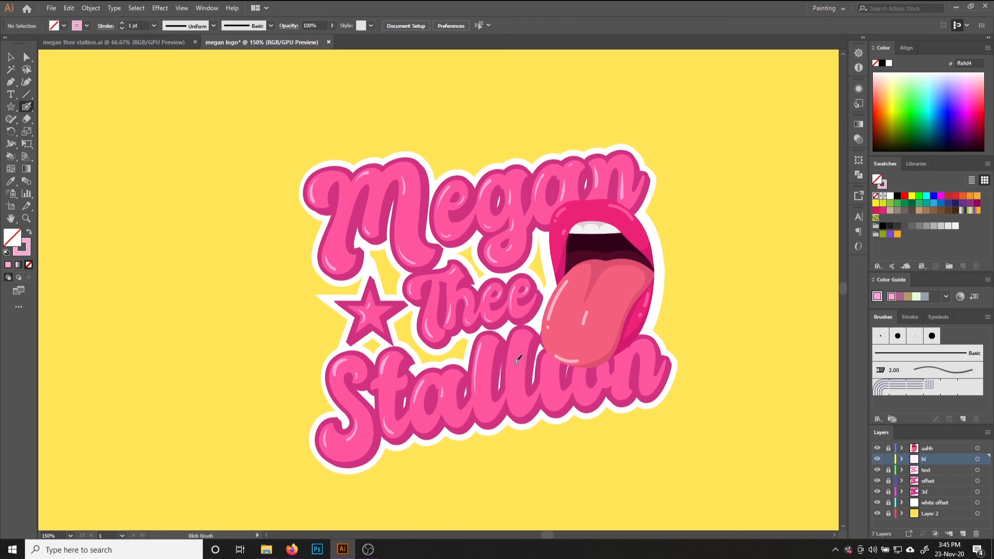
{"action": "left_click_drag", "start_coordinate": [517, 334], "coordinate": [510, 380]}
Unlock the text, offset and 3d layers
{"action": "key", "text": "ctrl+minus"}
{"action": "key", "text": "ctrl+minus"}
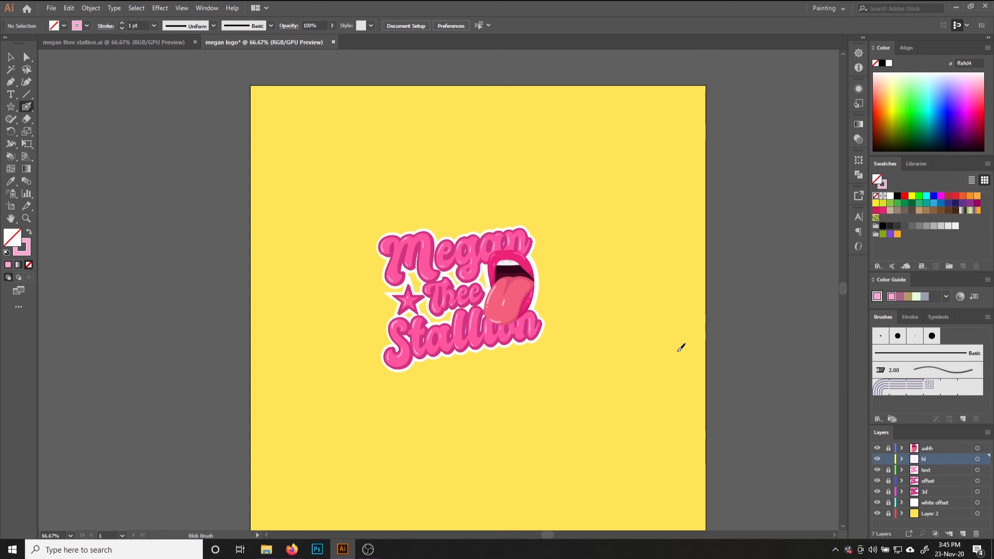
{"action": "scroll", "coordinate": [680, 348], "scroll_direction": "down", "scroll_amount": 1}
{"action": "key", "text": "v"}
{"action": "scroll", "coordinate": [212, 179], "scroll_direction": "down", "scroll_amount": 1}
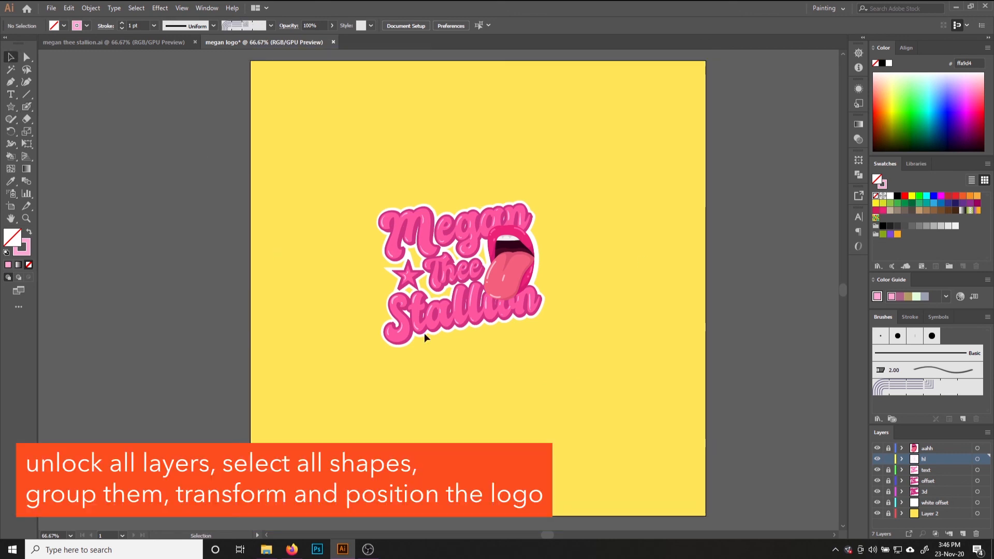
{"action": "left_click", "coordinate": [890, 460]}
{"action": "left_click", "coordinate": [888, 470]}
{"action": "left_click", "coordinate": [888, 481]}
{"action": "left_click", "coordinate": [887, 491]}
{"action": "left_click", "coordinate": [925, 470]}
Try to move the unlocked parts of the logo sideways on the artboard
{"action": "left_click_drag", "start_coordinate": [341, 176], "coordinate": [633, 402]}
{"action": "left_click_drag", "start_coordinate": [518, 310], "coordinate": [543, 312]}
{"action": "key", "text": "ctrl+z"}
Unlock the aahh, hl and white offset layers
{"action": "left_click", "coordinate": [888, 448]}
{"action": "left_click", "coordinate": [888, 460]}
{"action": "left_click", "coordinate": [888, 502]}
Select all the logo artwork together and move it toward the center of the artboard
{"action": "left_click_drag", "start_coordinate": [446, 269], "coordinate": [476, 282]}
{"action": "key", "text": "ctrl+z"}
{"action": "left_click_drag", "start_coordinate": [348, 164], "coordinate": [593, 399]}
{"action": "left_click_drag", "start_coordinate": [487, 299], "coordinate": [478, 313]}
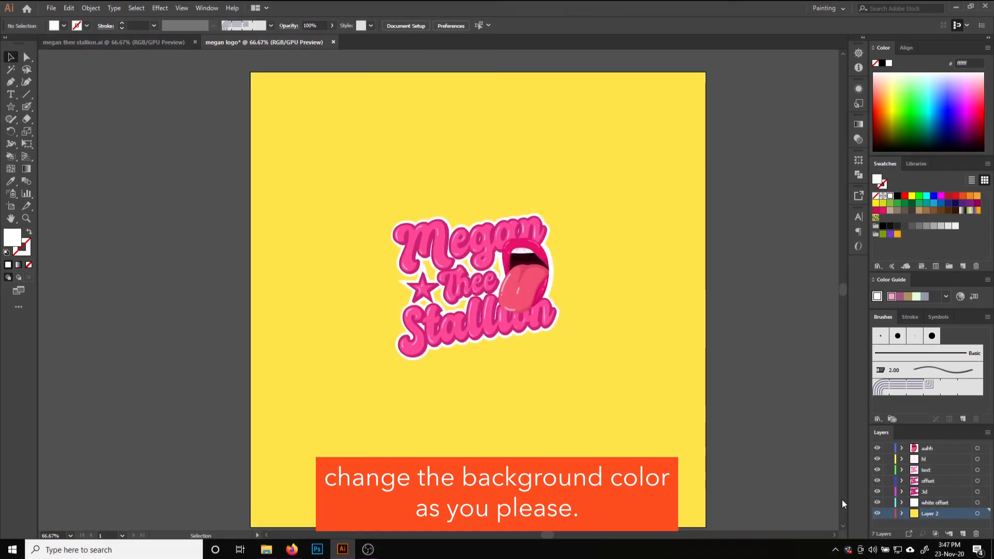
Try several swatches on the background rectangle and fill it with the vivid pink ed1e79
{"action": "left_click", "coordinate": [882, 212]}
{"action": "left_click", "coordinate": [948, 197]}
{"action": "left_click", "coordinate": [883, 226]}
{"action": "left_click", "coordinate": [955, 227]}
{"action": "left_click", "coordinate": [876, 212]}
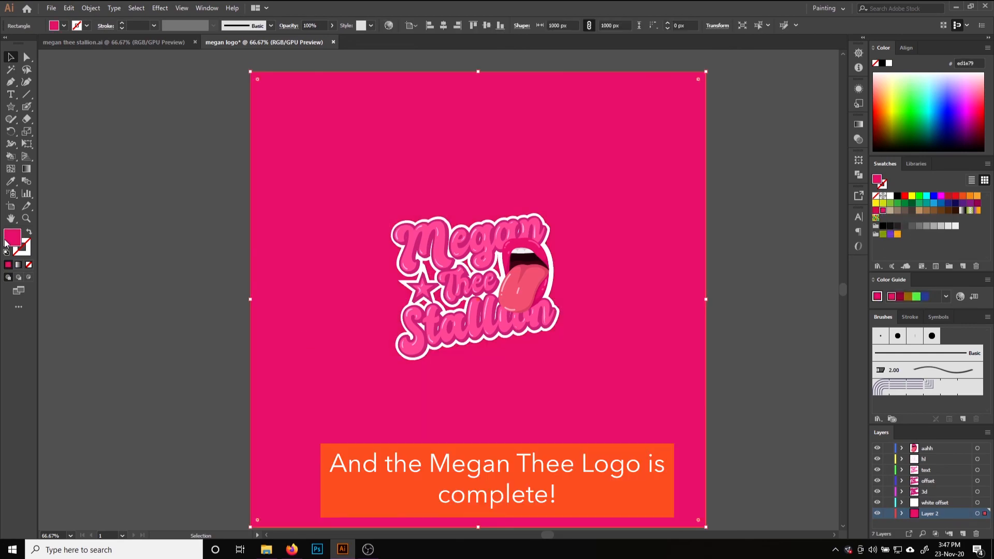